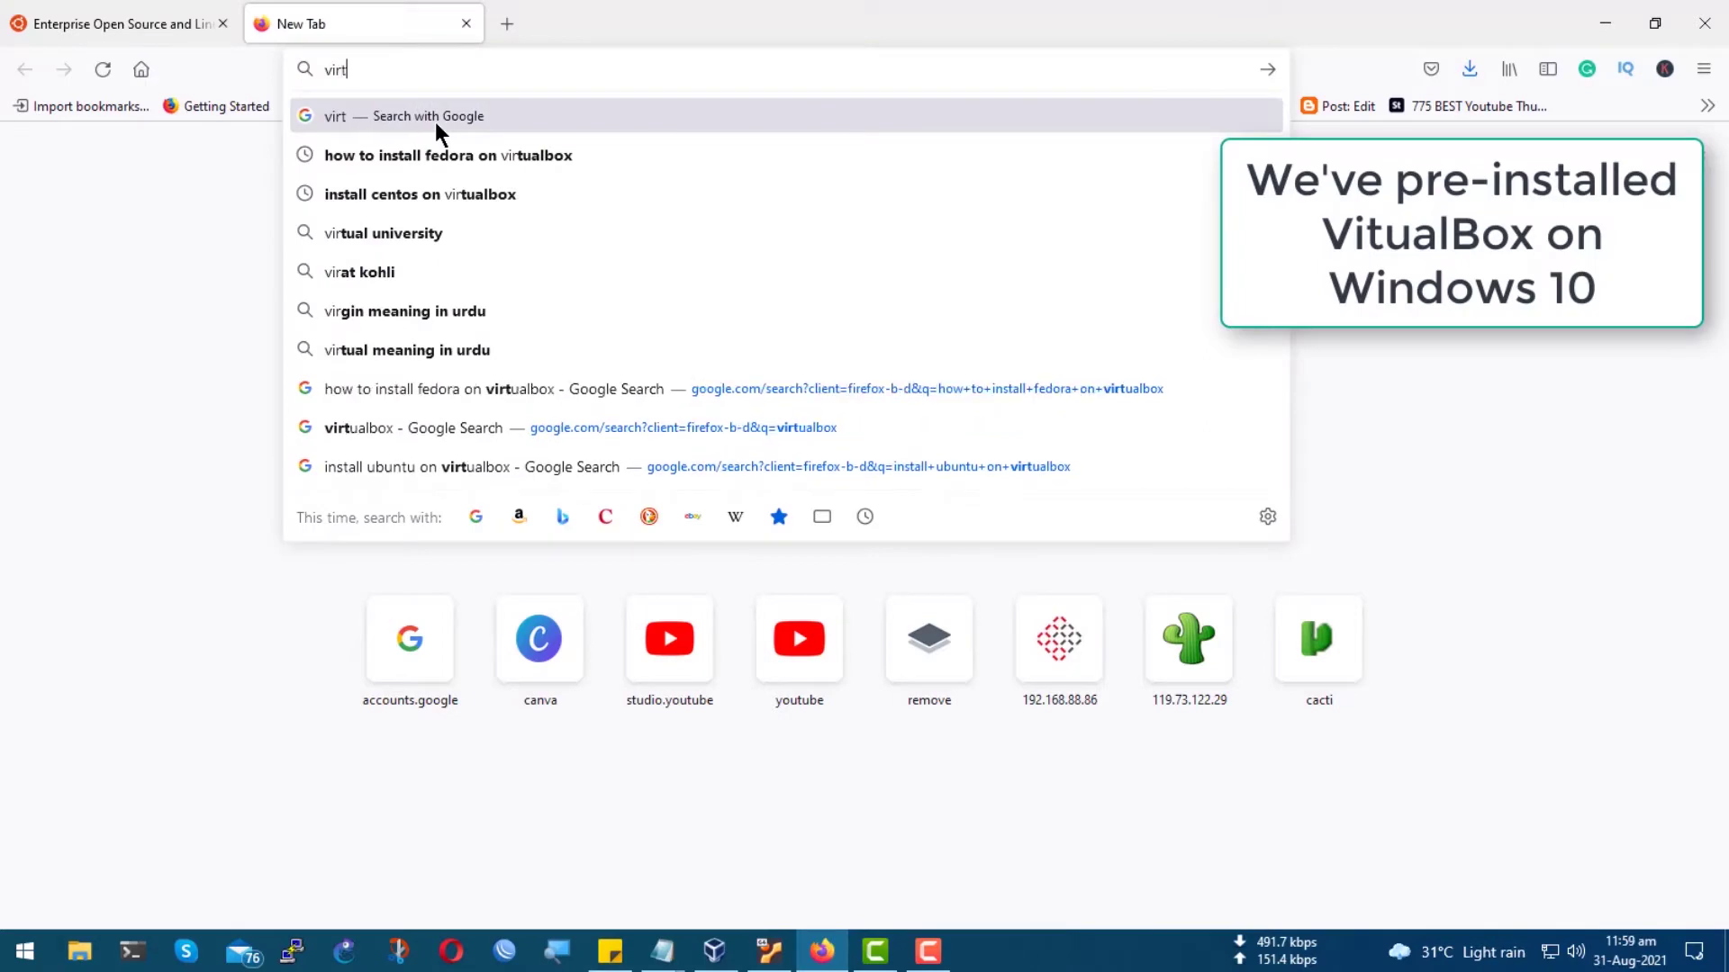
# Find virtualbox.org through Google and save the VirtualBox 6.1.26 installer for Windows hosts.
pyautogui.press('Return')
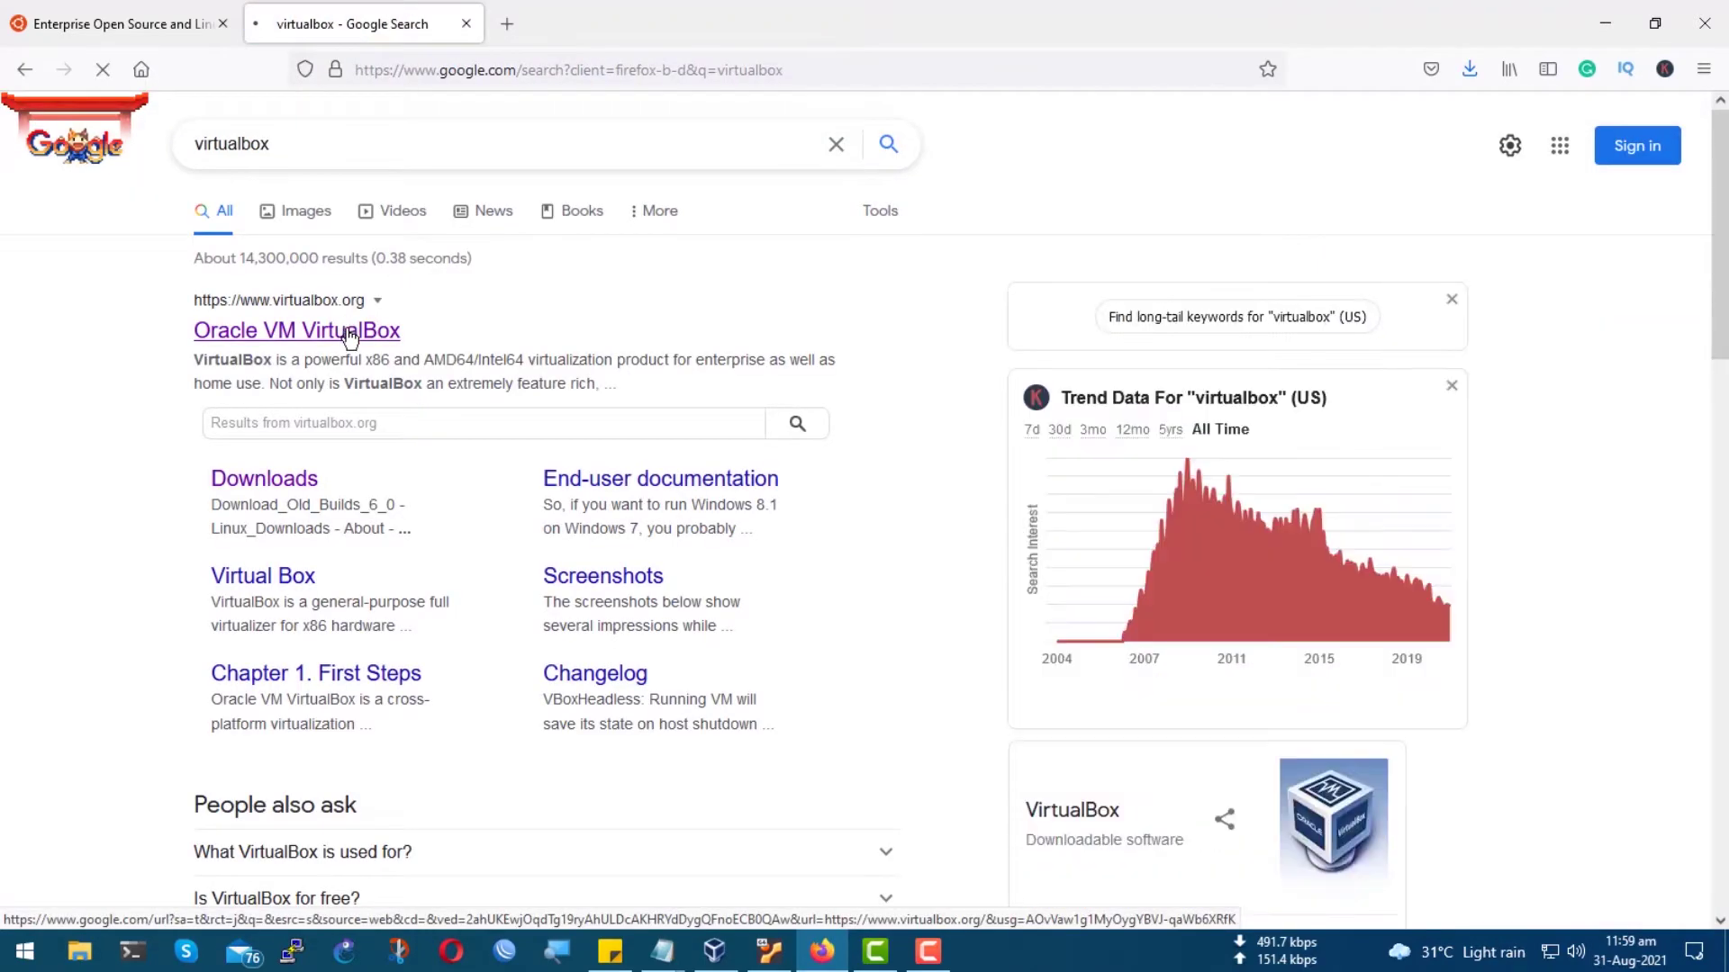
pyautogui.click(351, 331)
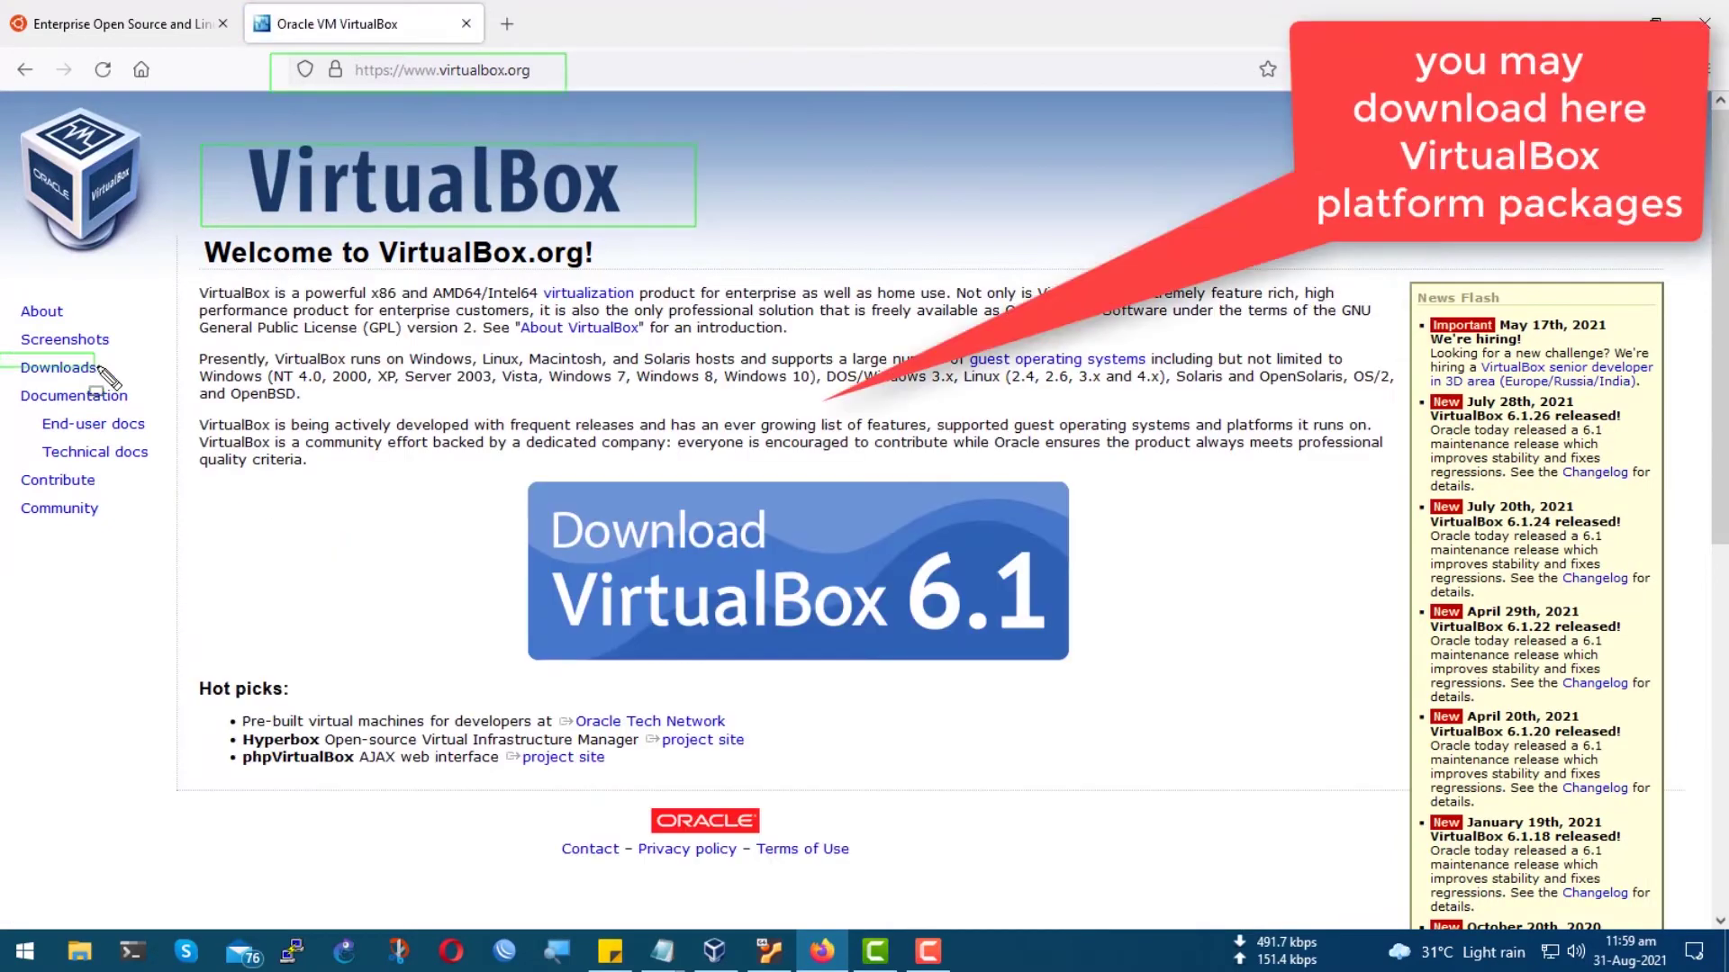
pyautogui.click(56, 367)
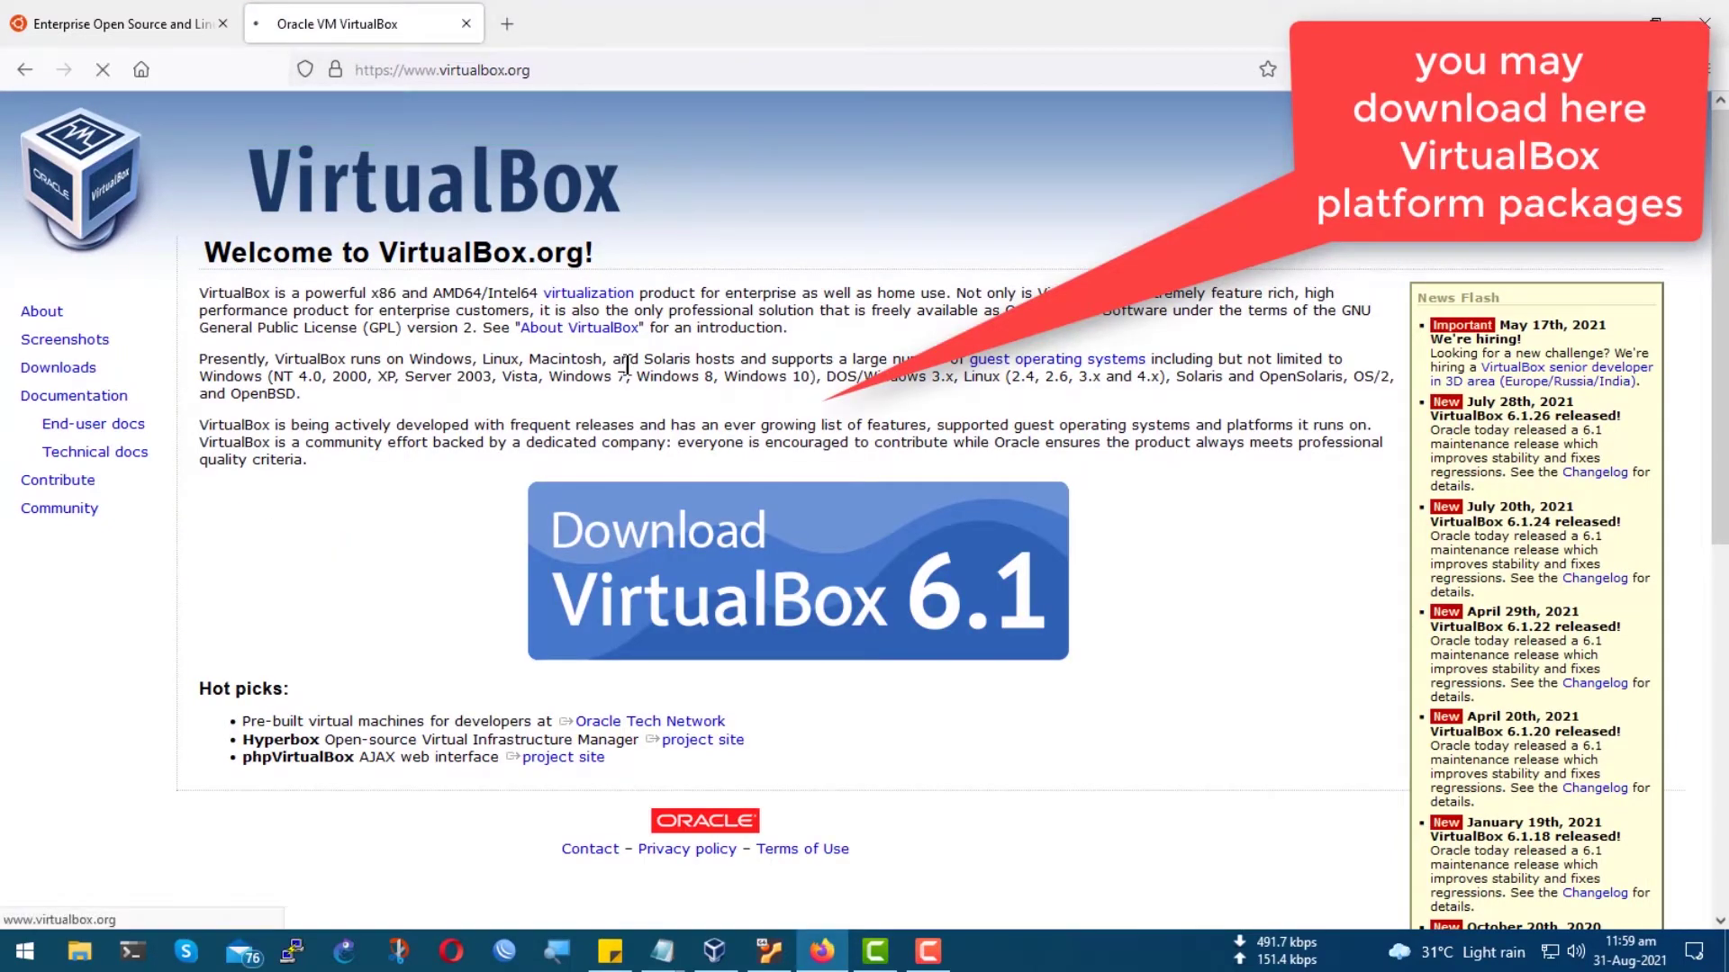
pyautogui.scroll(-3, 628, 363)
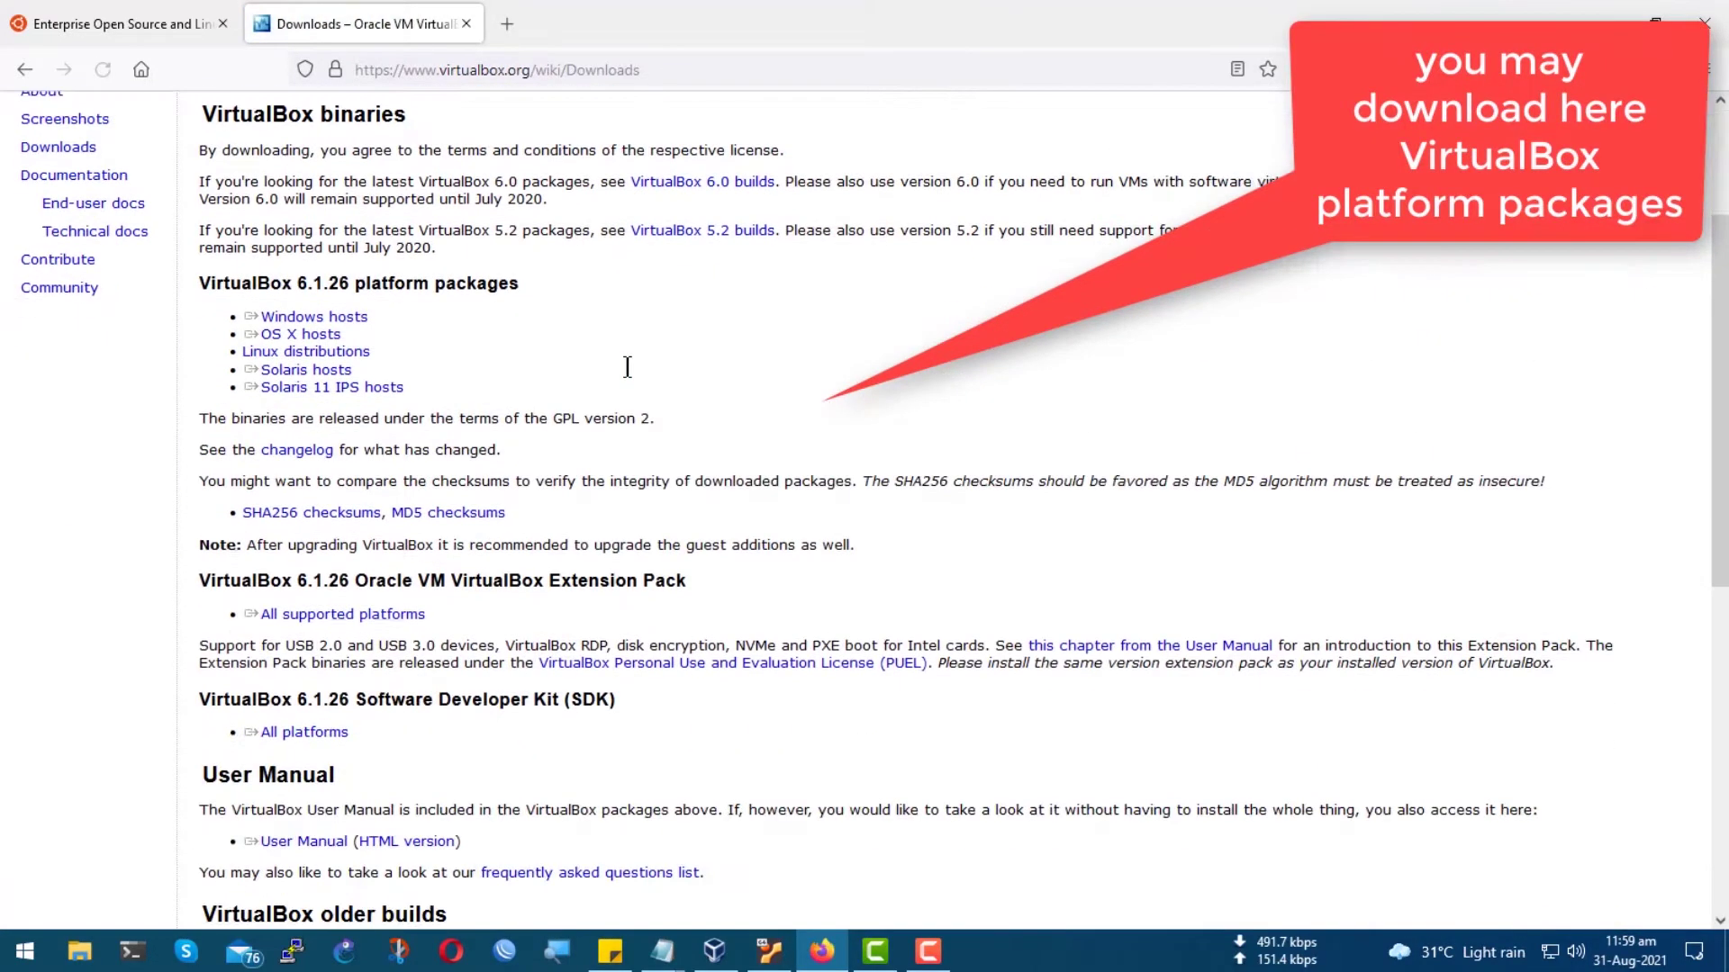
pyautogui.moveTo(182, 272)
pyautogui.mouseDown()
pyautogui.moveTo(570, 353)
pyautogui.moveTo(614, 400)
pyautogui.mouseUp()
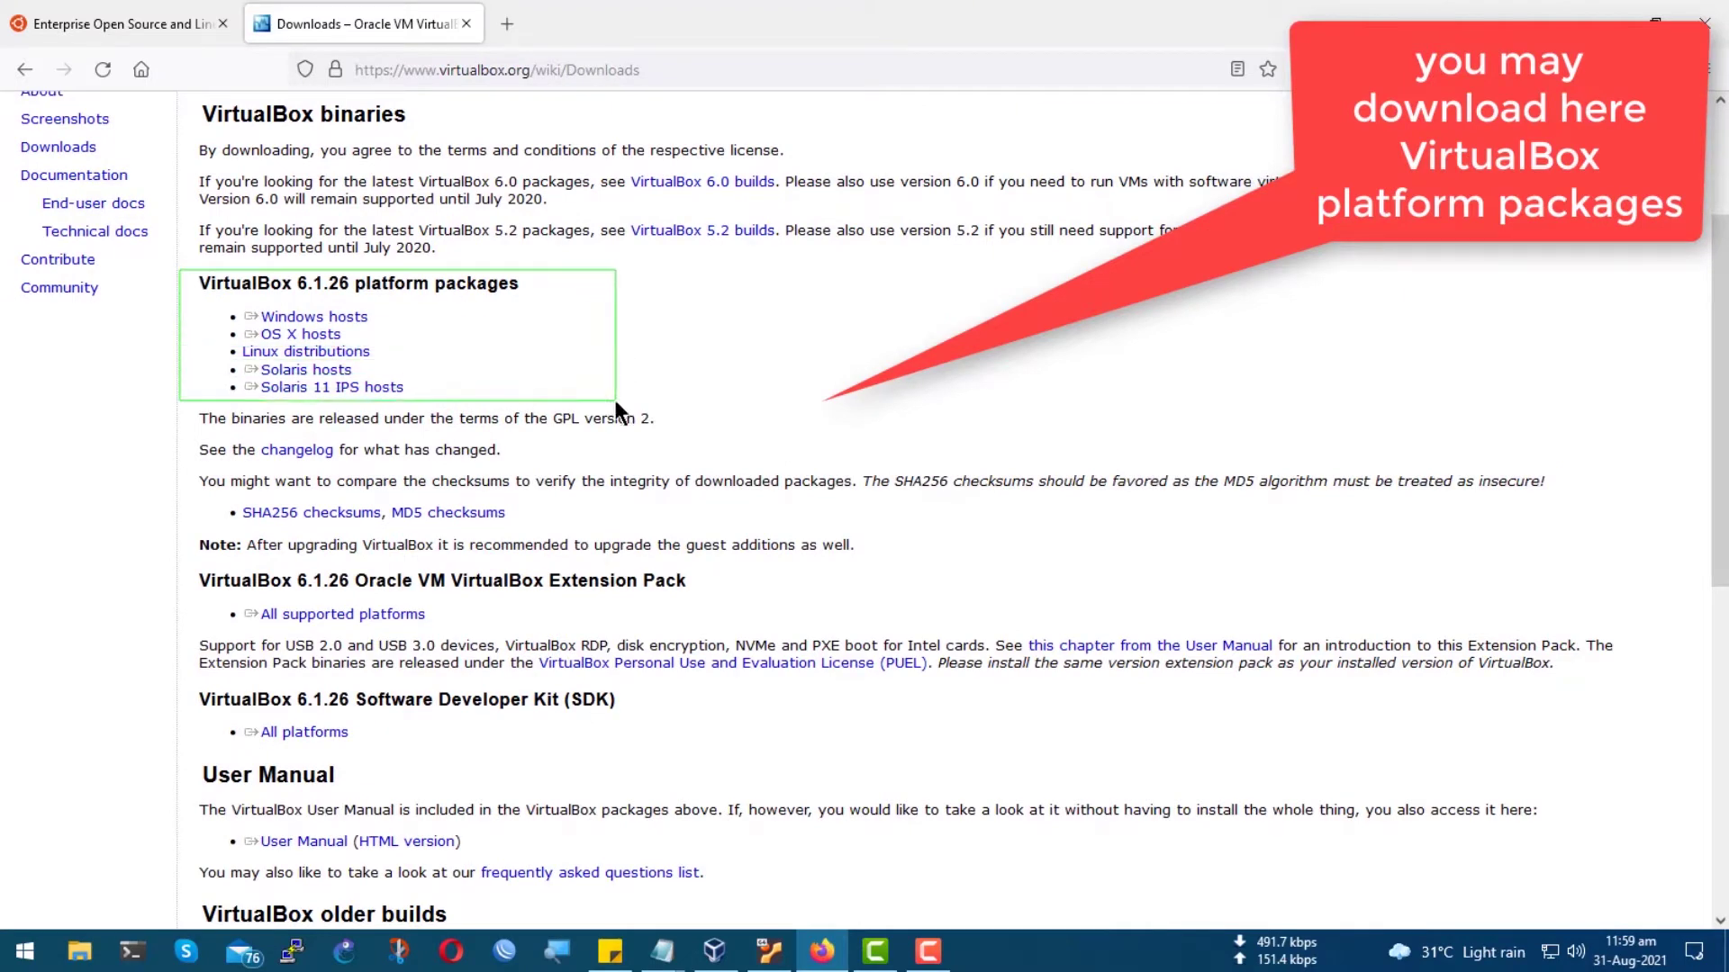
pyautogui.click(314, 317)
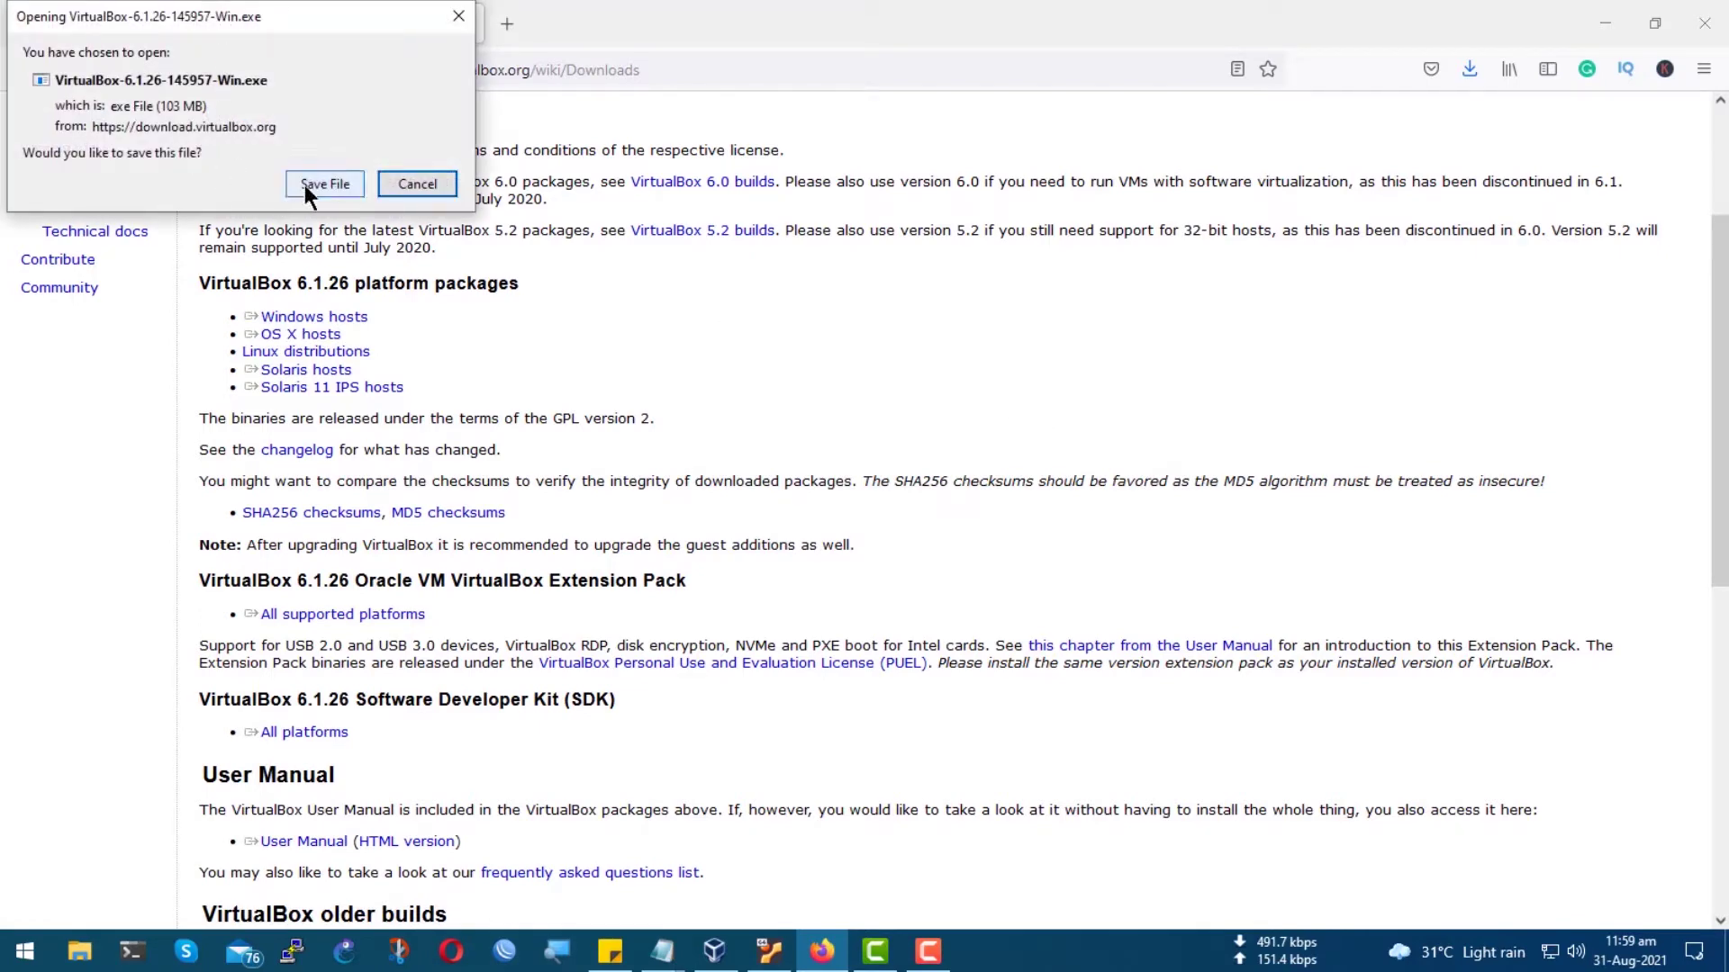
pyautogui.click(305, 185)
# Search Google for 'ubuntu' in a new Firefox tab.
pyautogui.click(505, 25)
pyautogui.write('ubuntu')
pyautogui.press('Return')
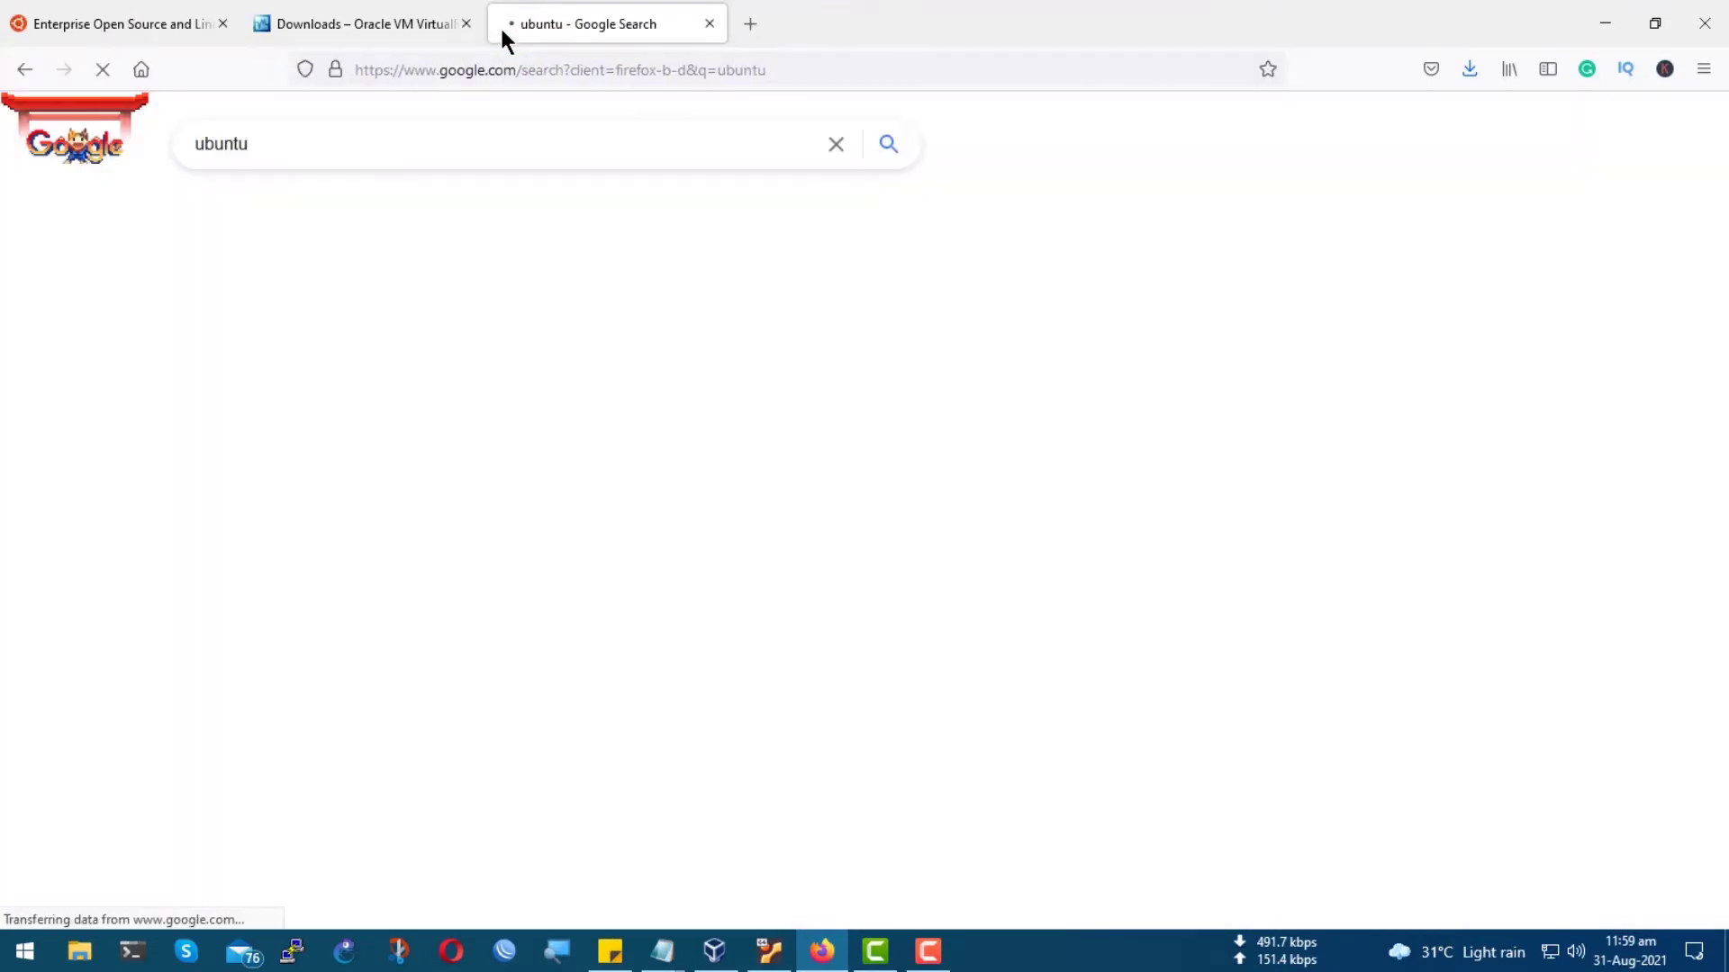
# Open ubuntu.com from the results and save the Ubuntu Desktop 21.04 disc image.
pyautogui.click(261, 330)
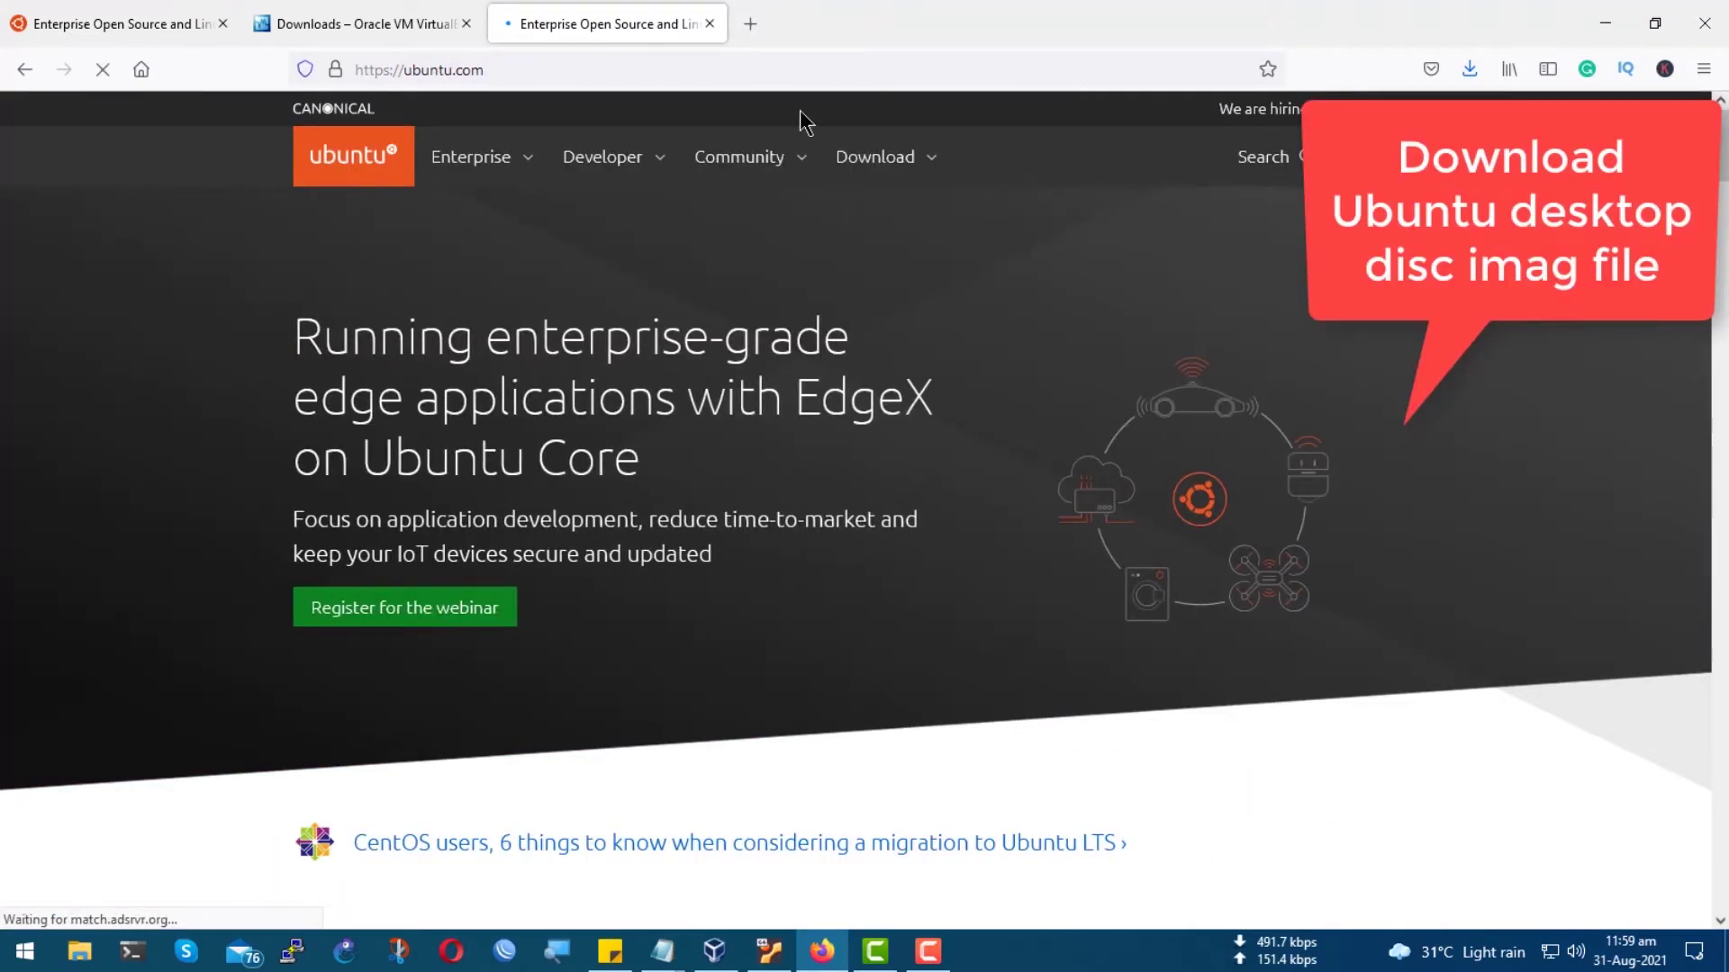
pyautogui.click(940, 176)
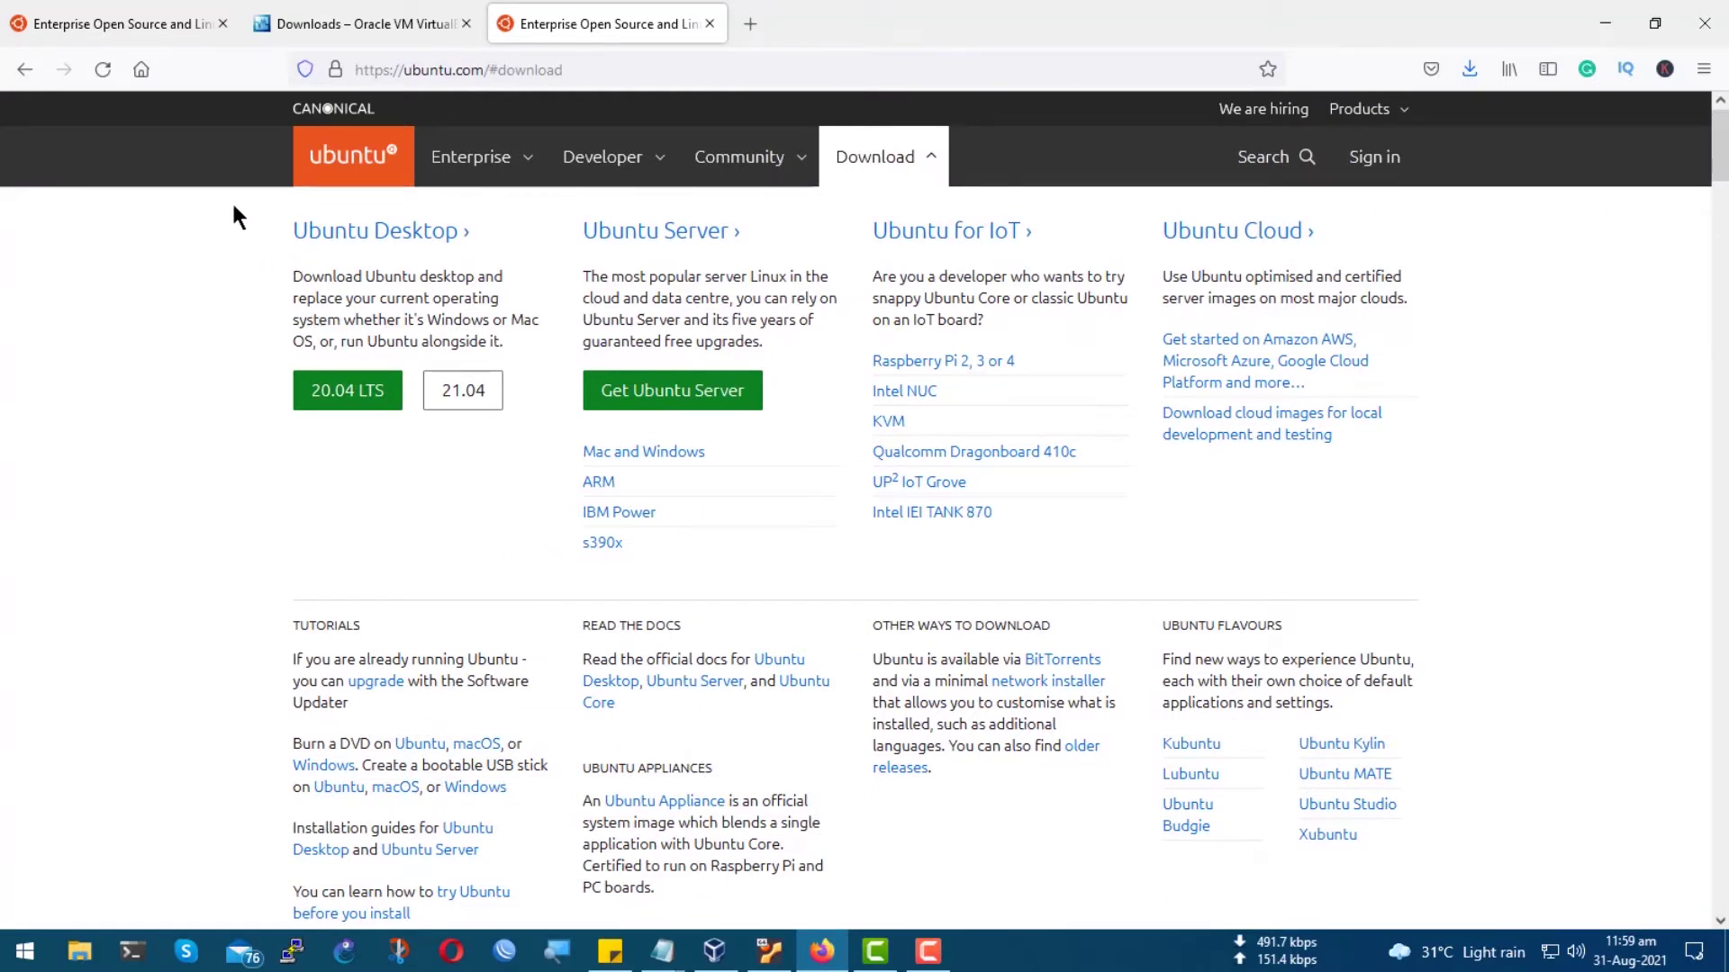
pyautogui.click(486, 404)
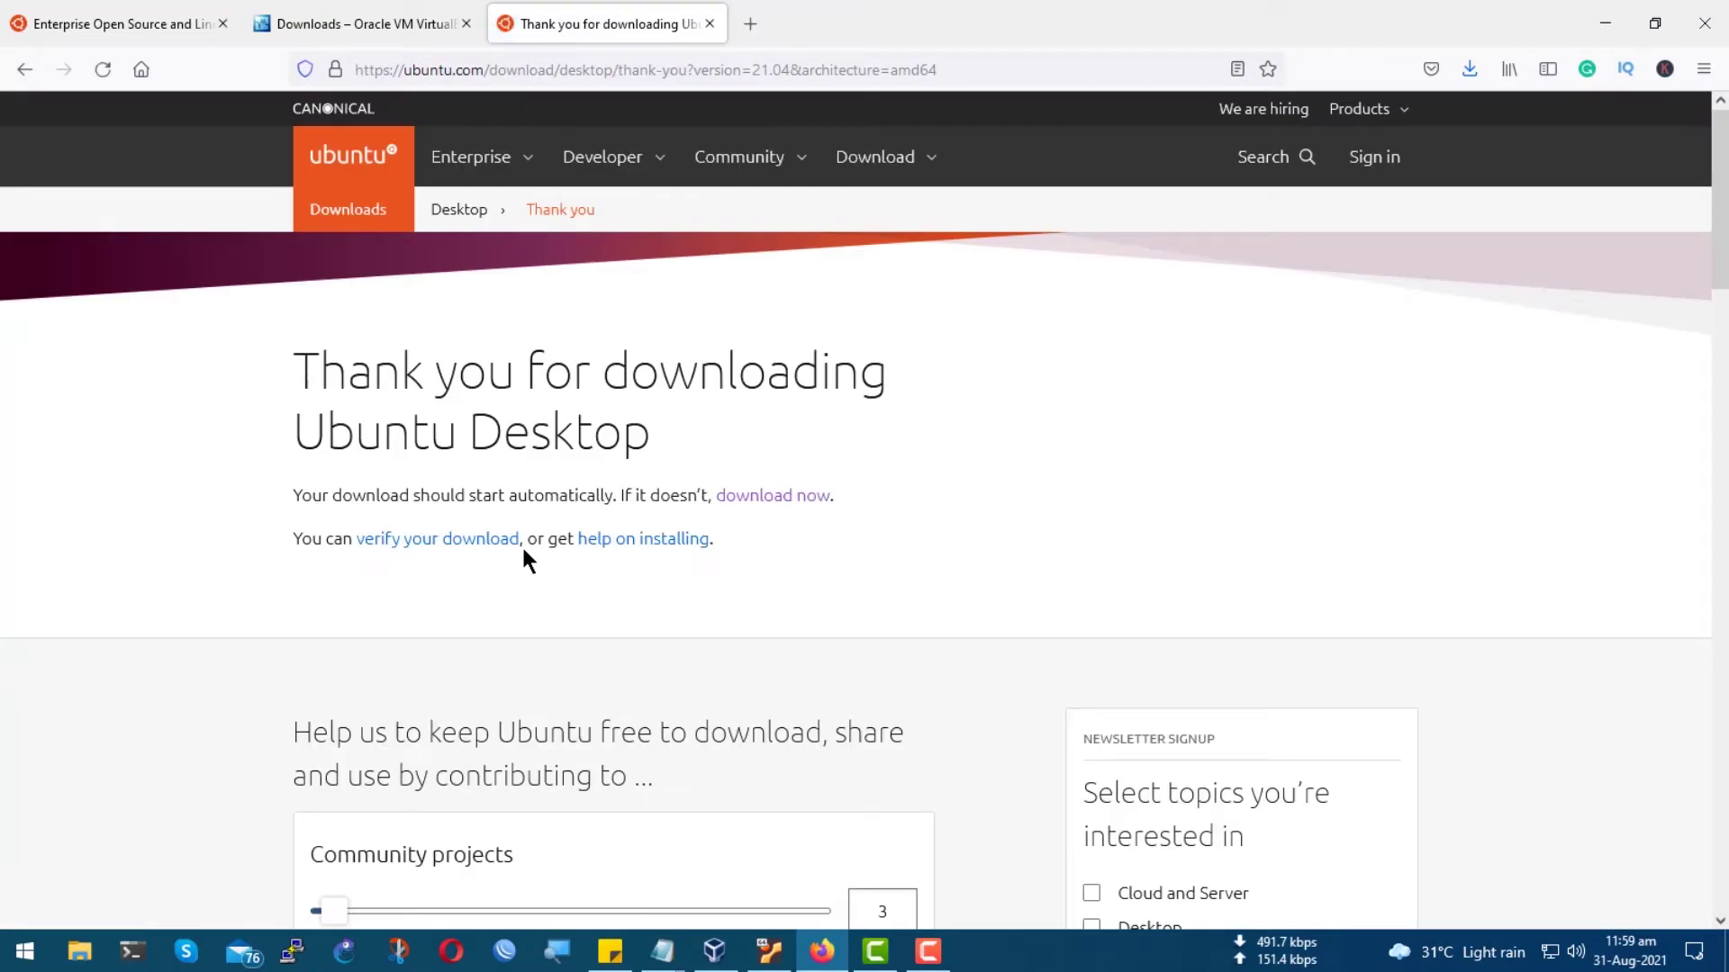
pyautogui.click(309, 316)
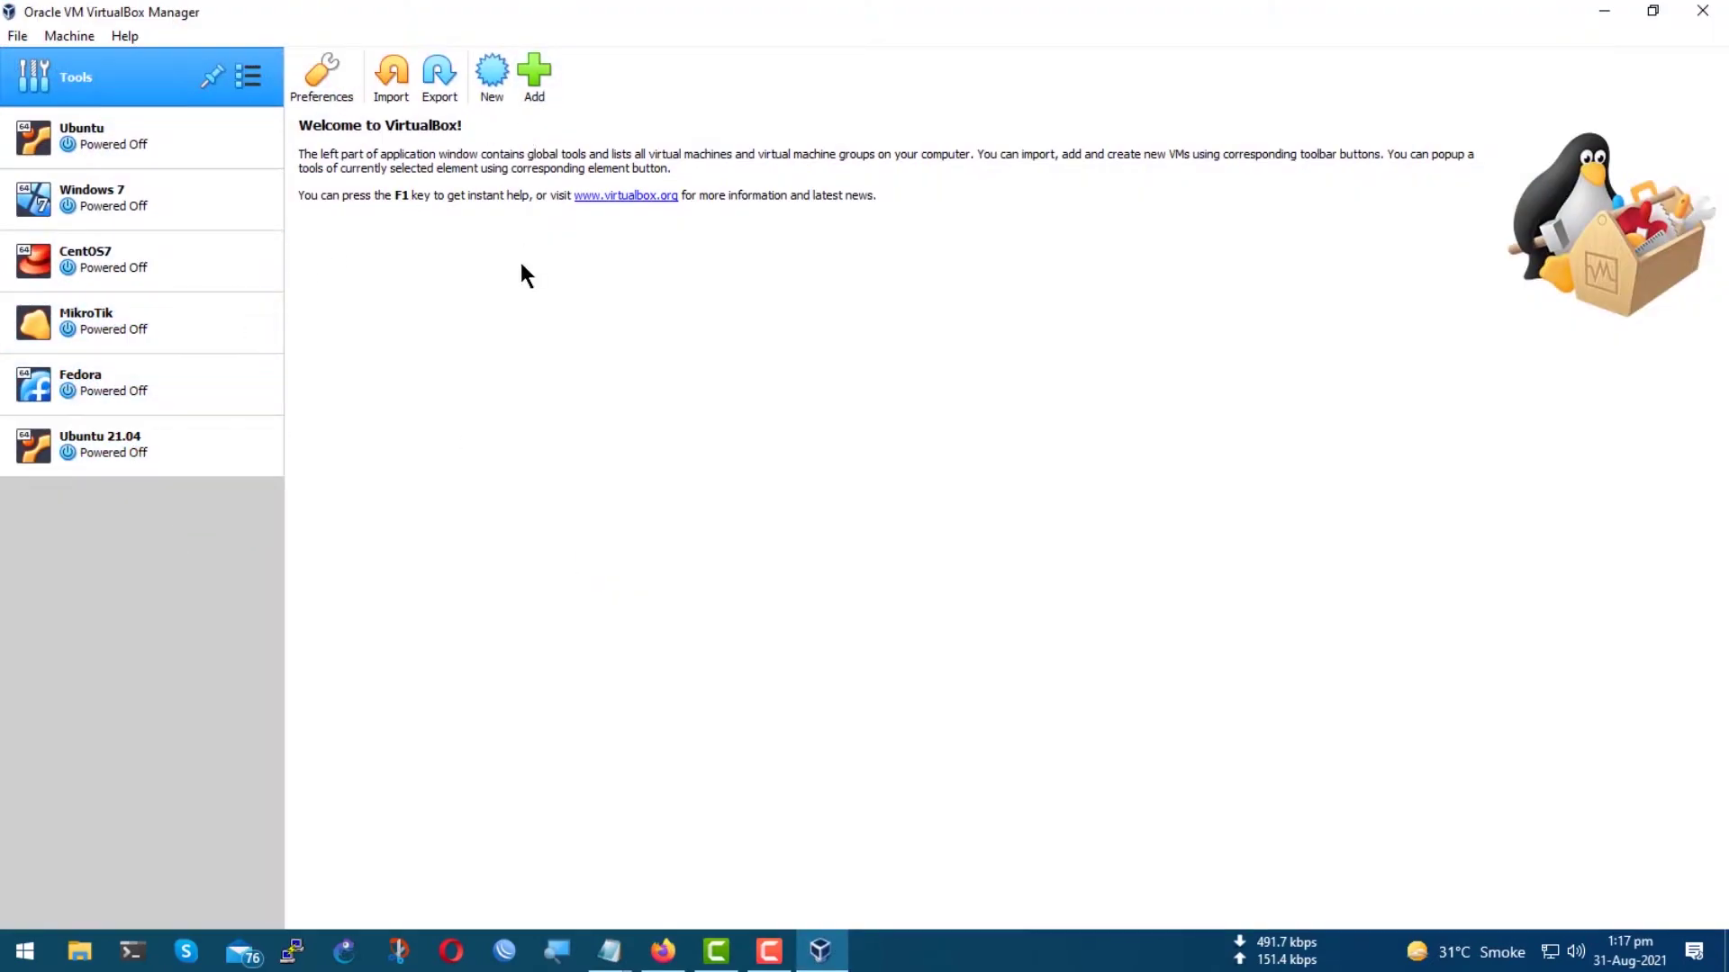
# Name the new machine 'Ubuntu 21.04 LTS' (Linux, Ubuntu 64-bit) with 4096 MB memory.
pyautogui.click(496, 82)
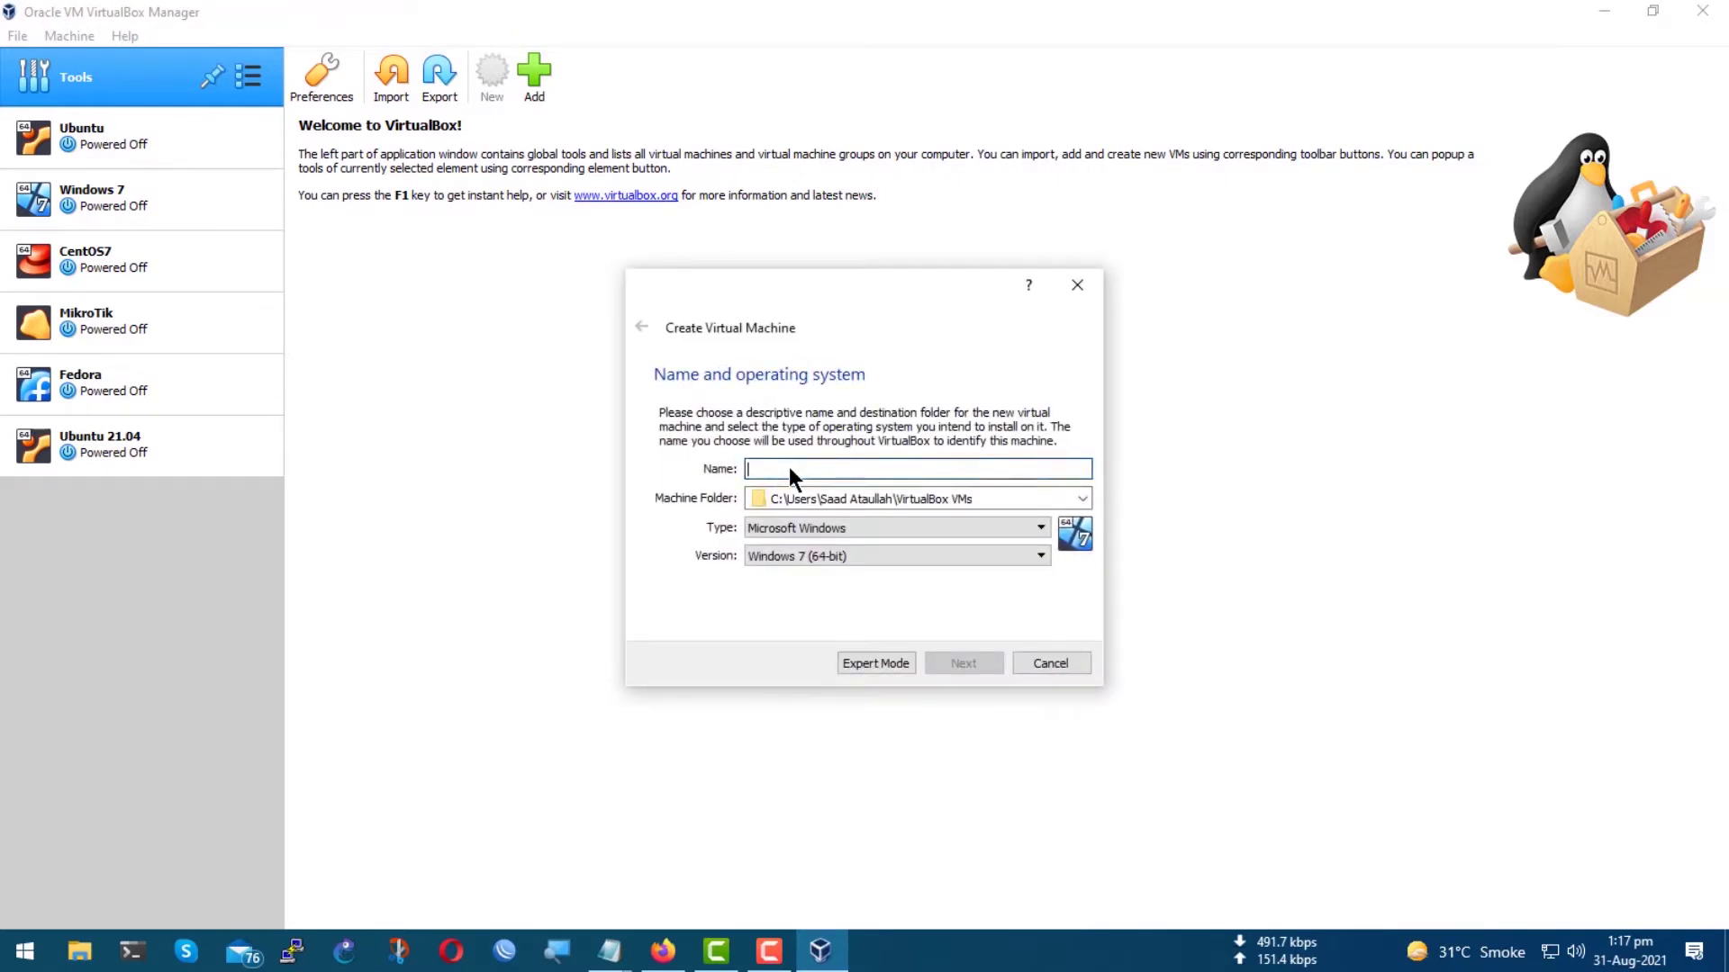
pyautogui.write('Ubuntu 21.04 LTS')
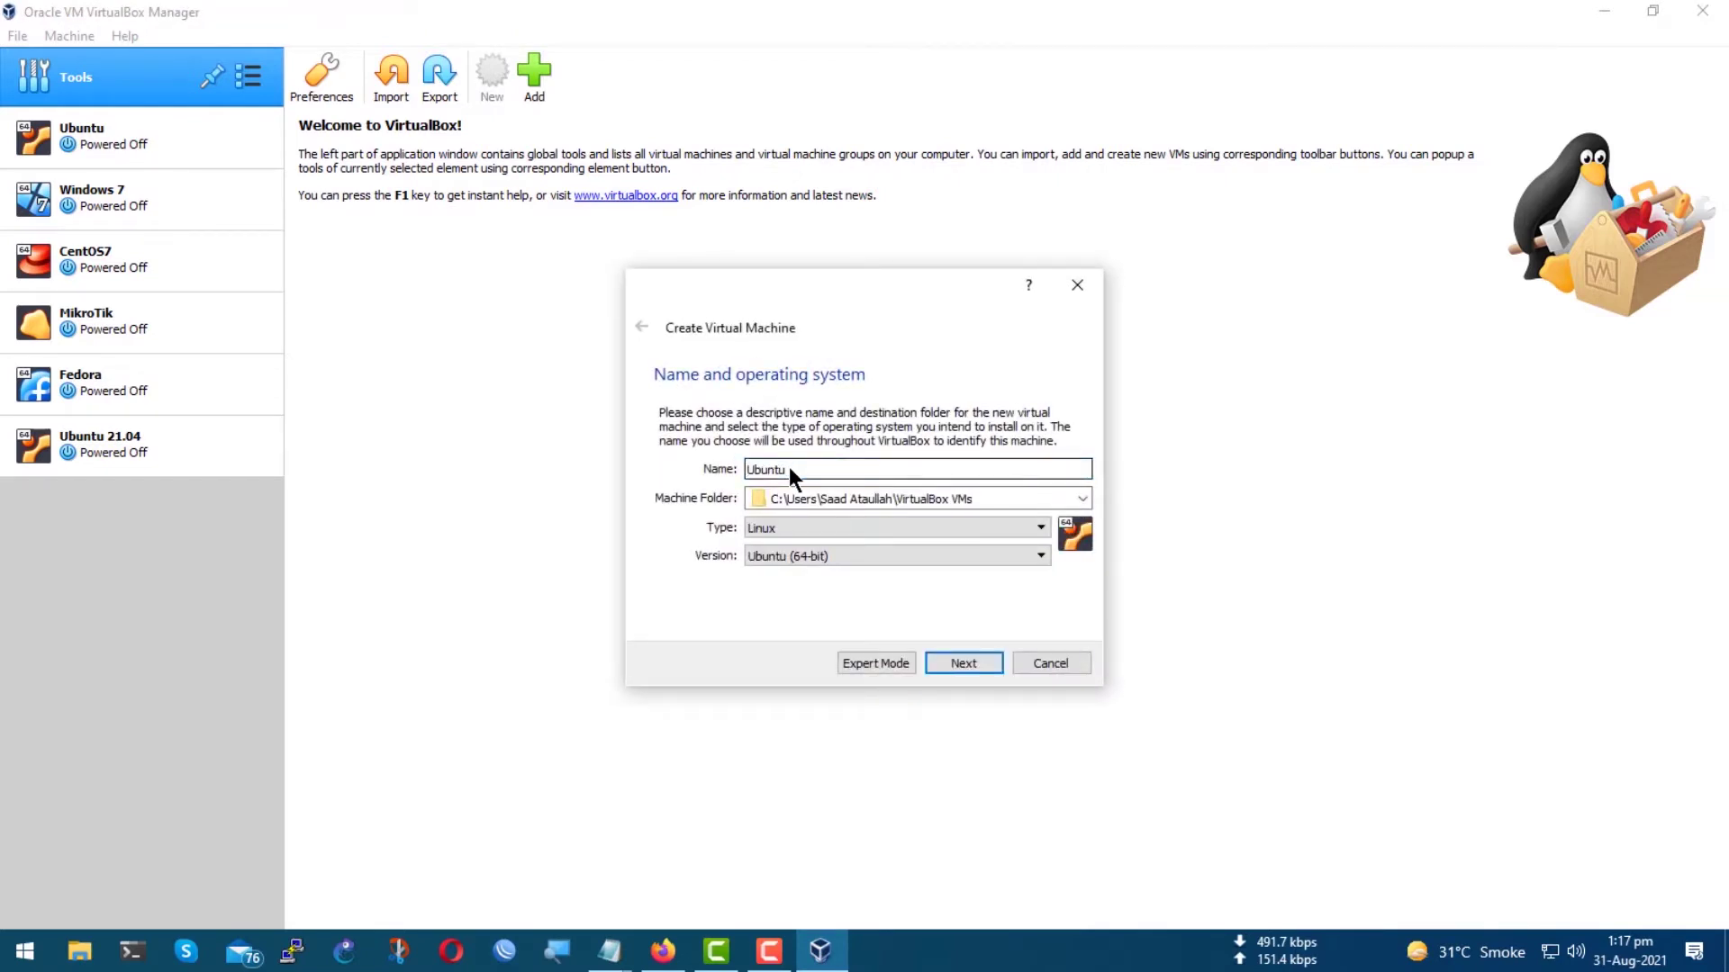
pyautogui.click(1045, 557)
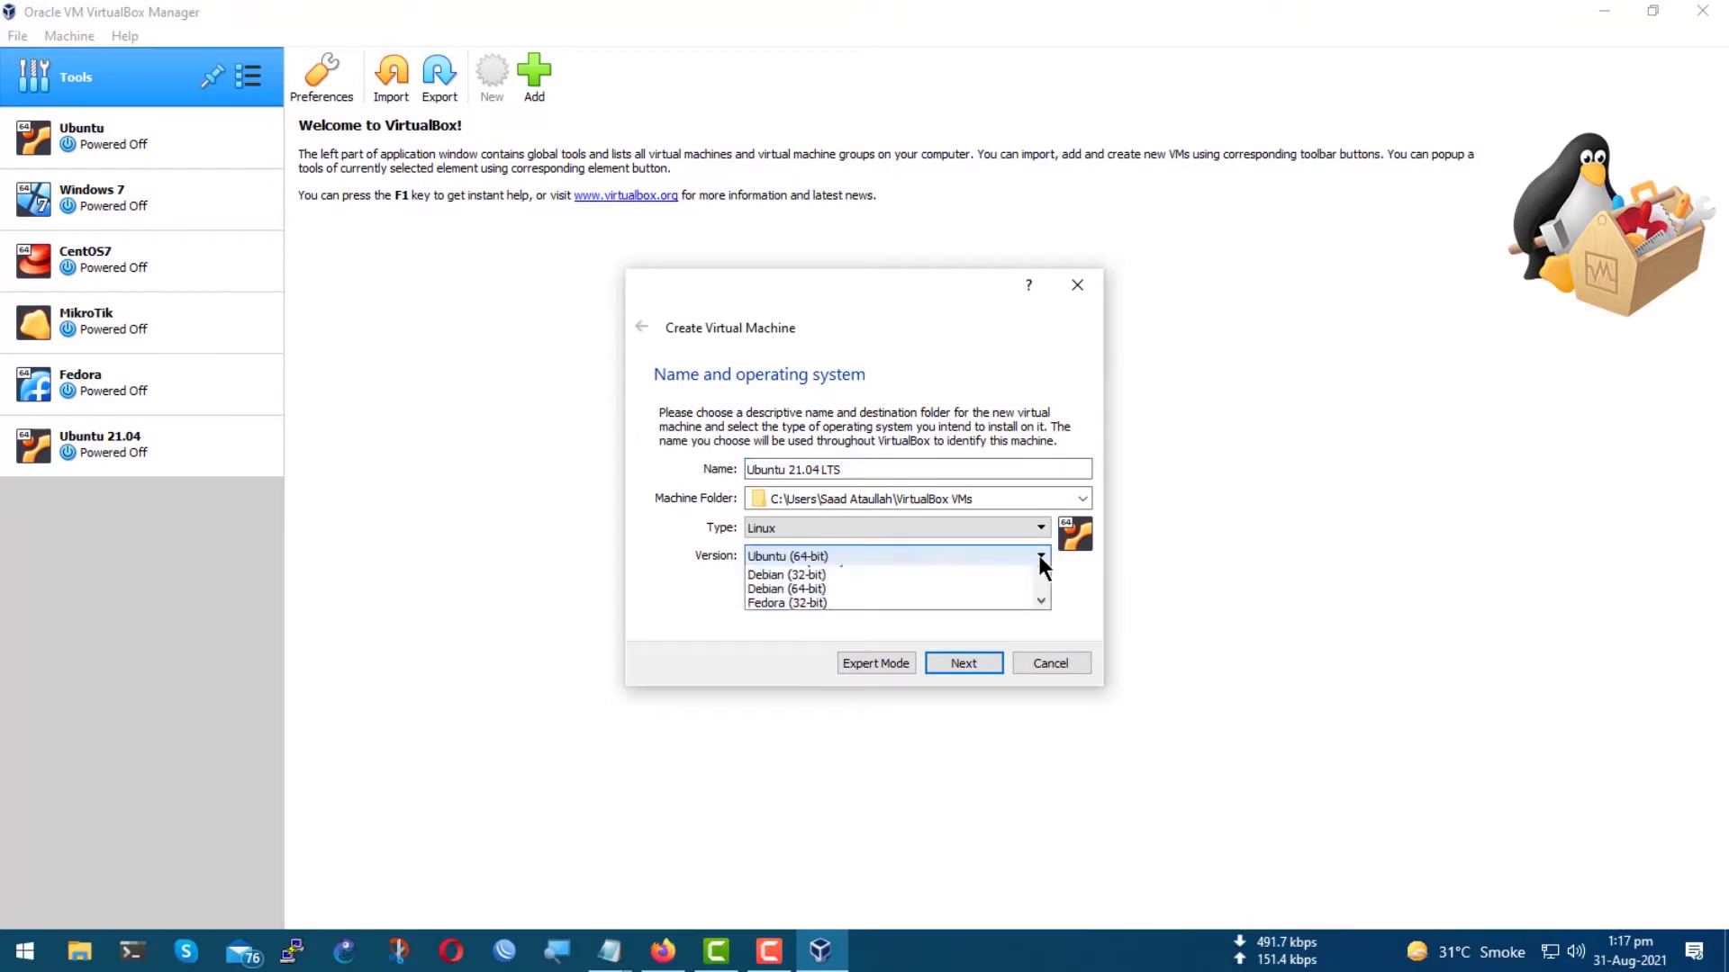
pyautogui.click(1040, 555)
pyautogui.click(1028, 524)
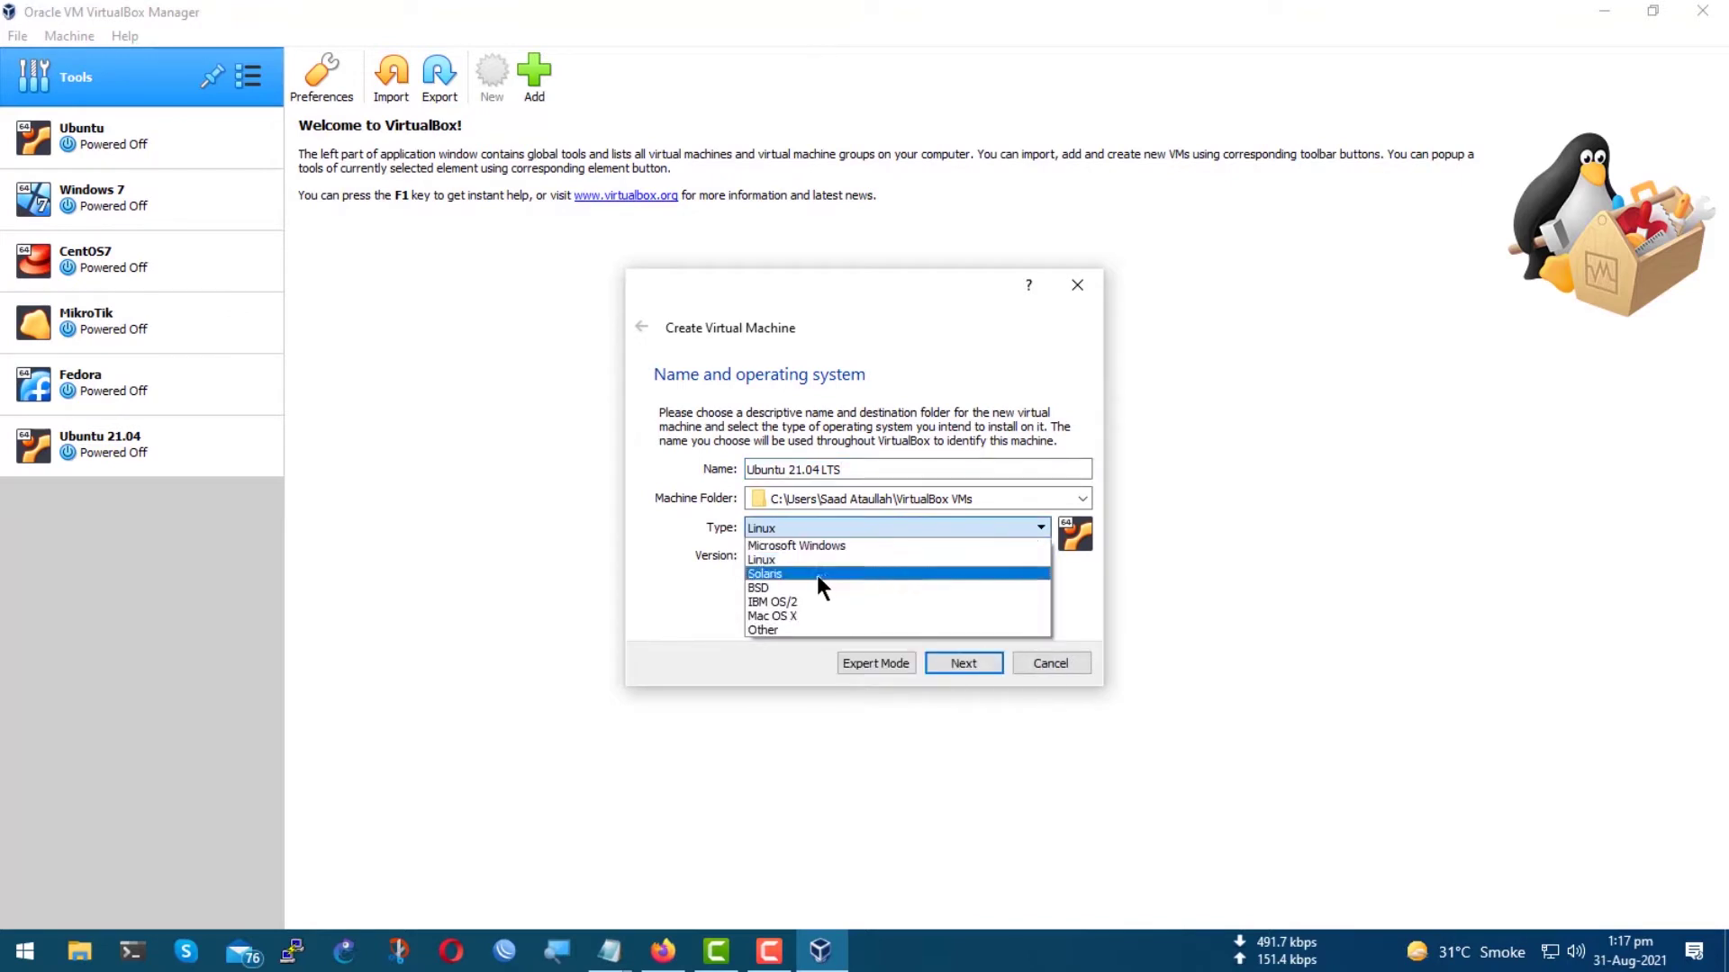
pyautogui.click(769, 559)
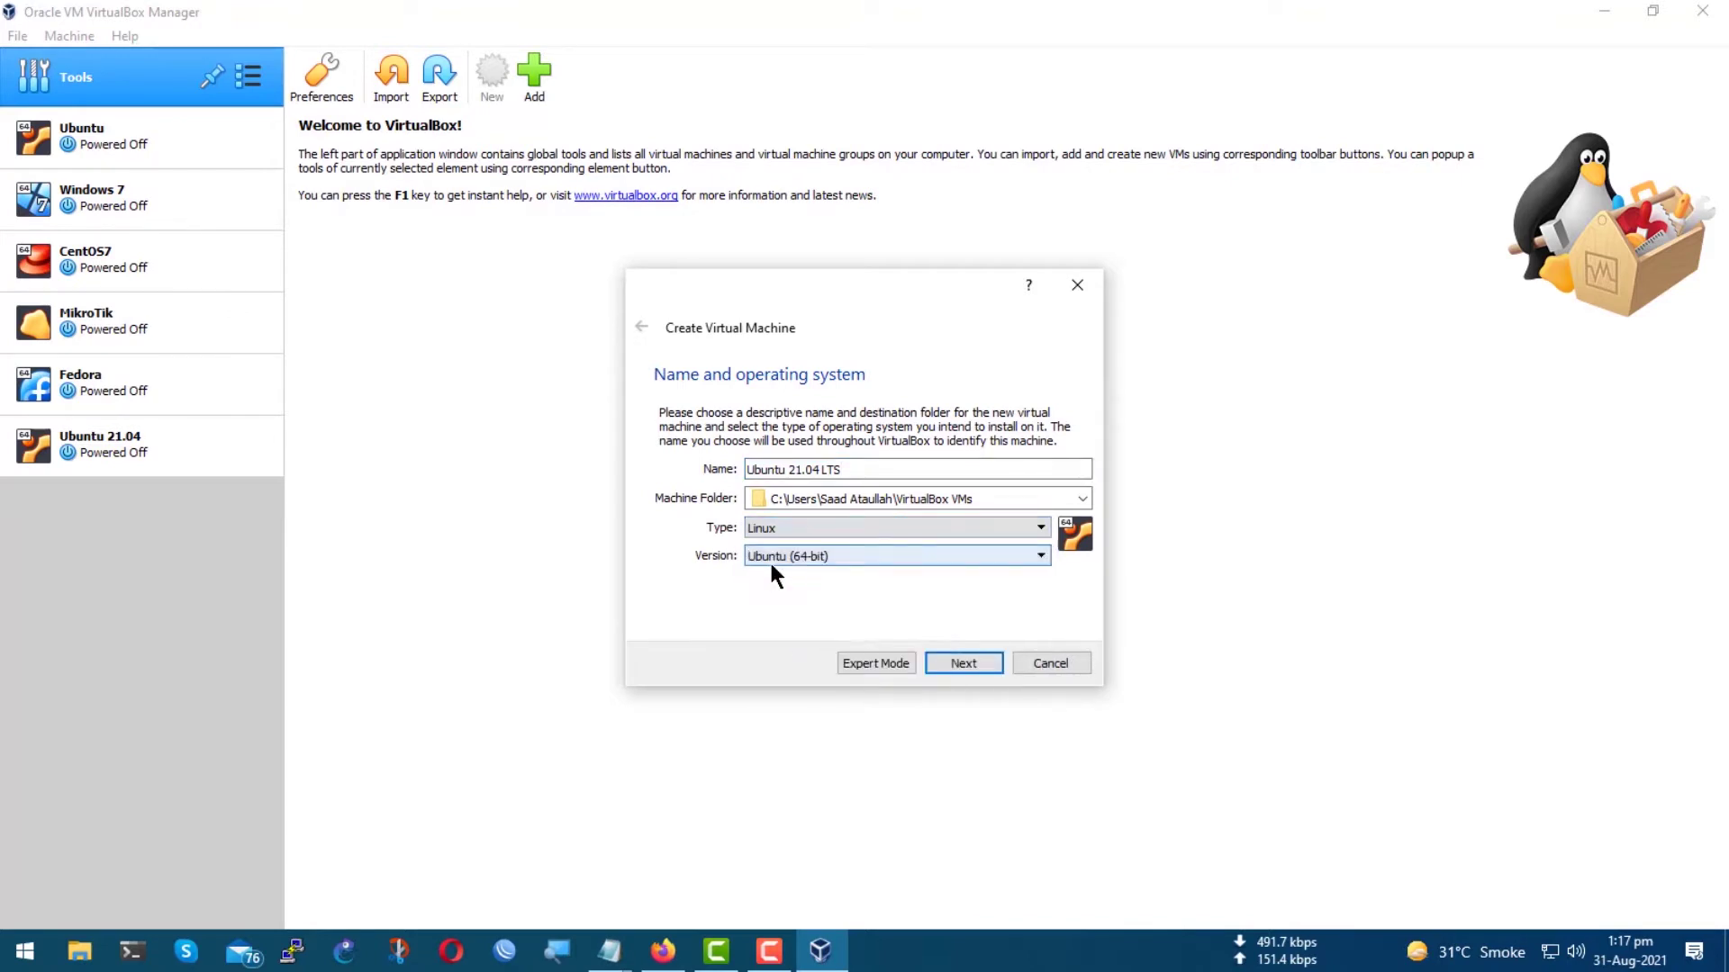
pyautogui.click(958, 663)
pyautogui.doubleClick(1047, 490)
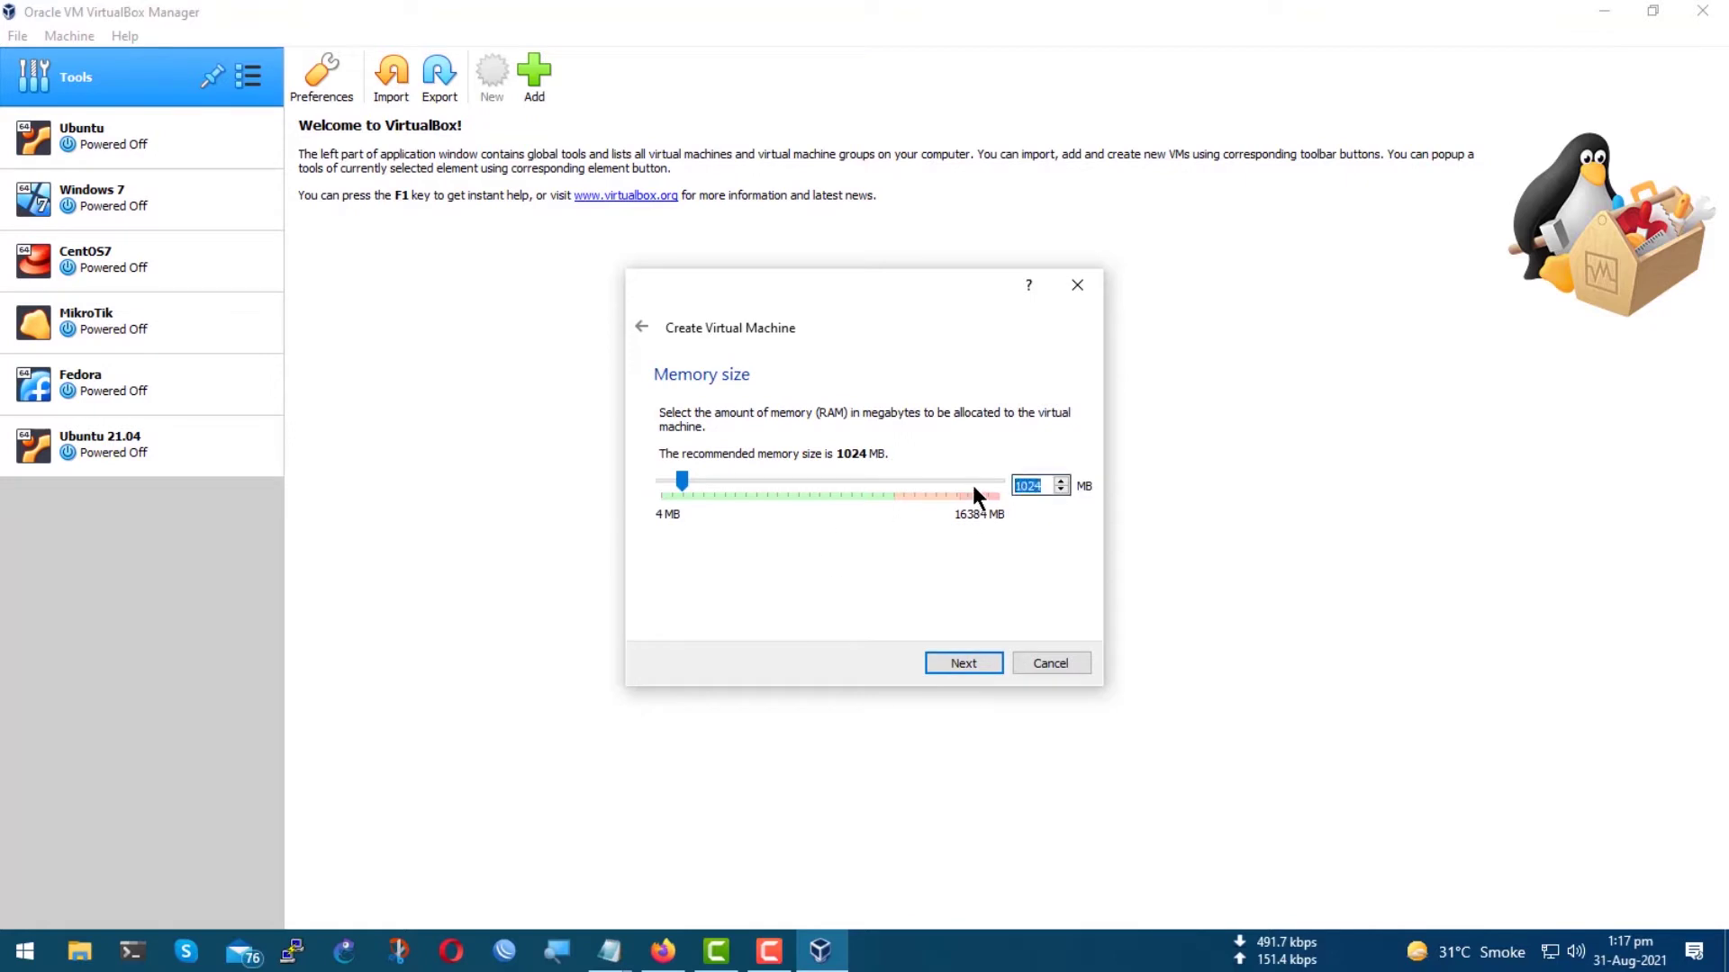
pyautogui.write('4096')
pyautogui.click(982, 661)
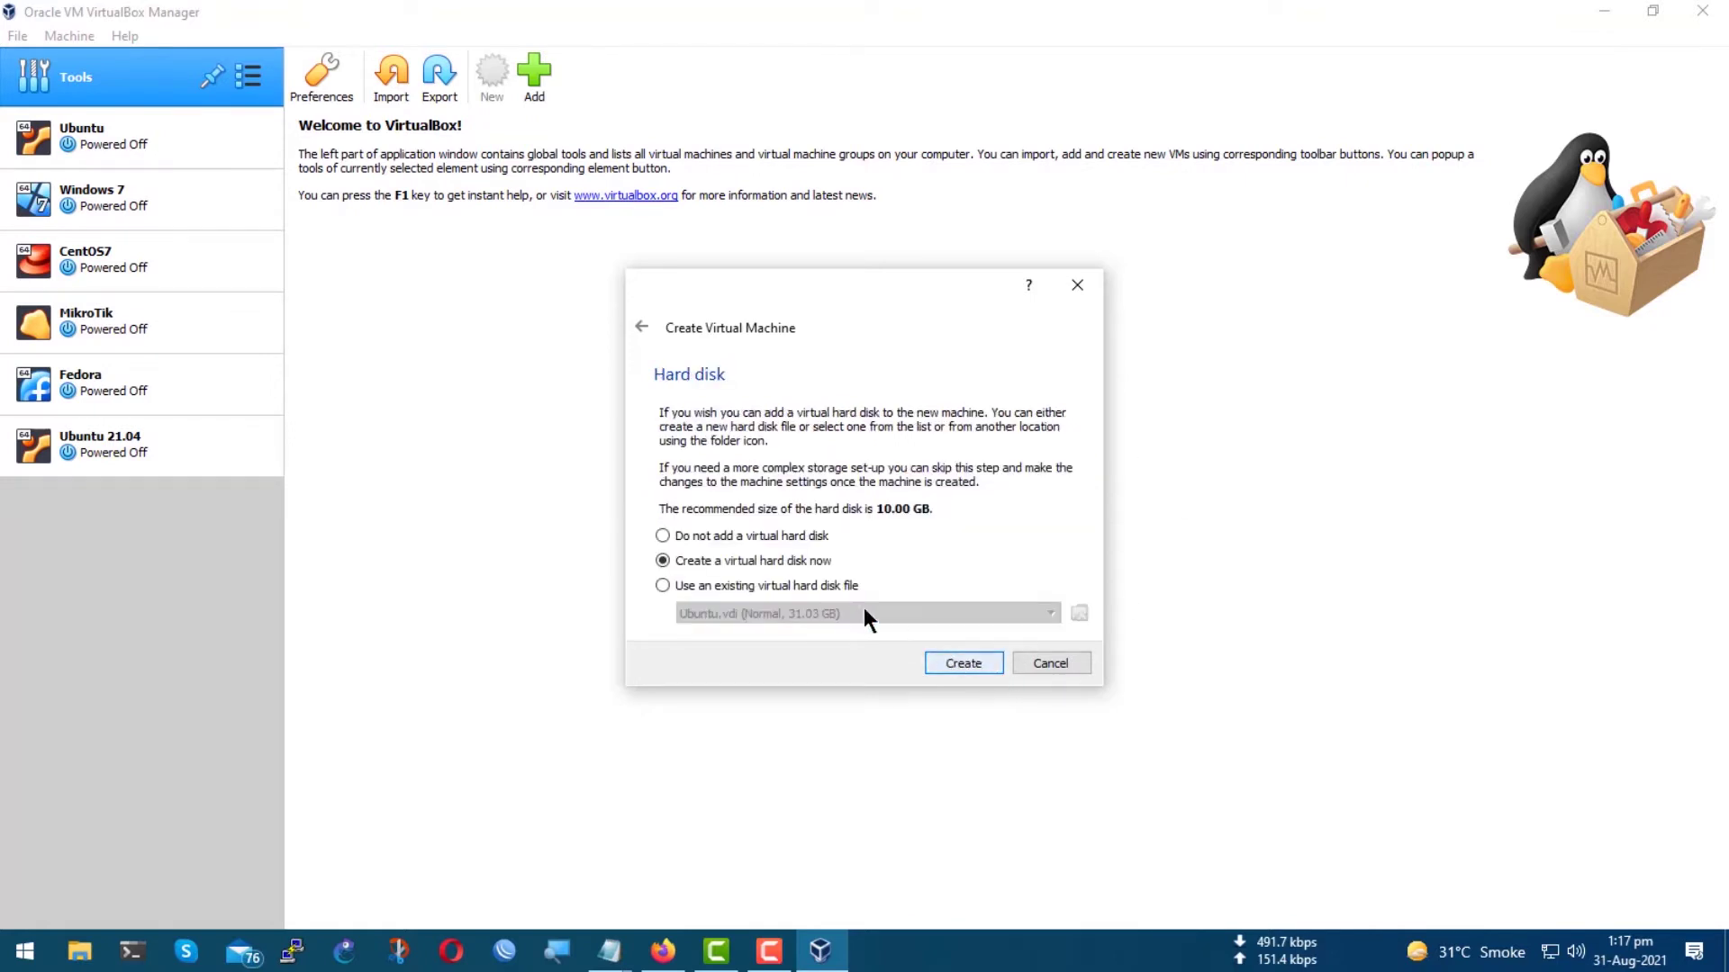
# Give the machine a new 15 GB VDI virtual hard disk and create it.
pyautogui.click(970, 667)
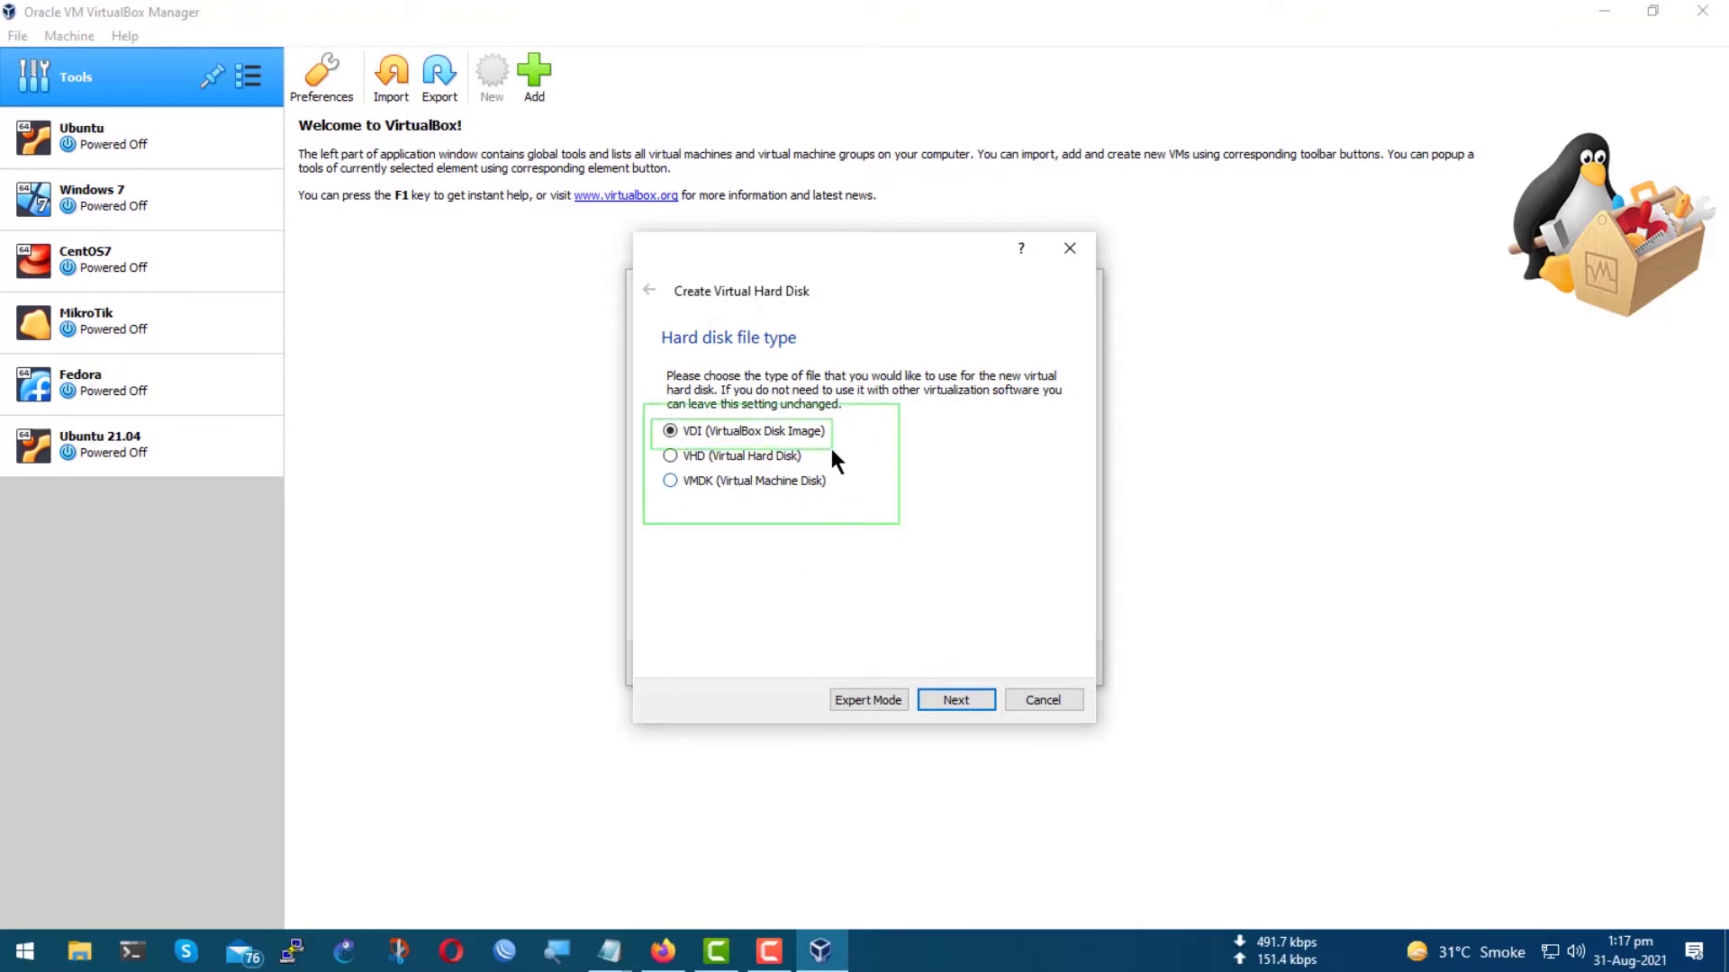
pyautogui.click(949, 703)
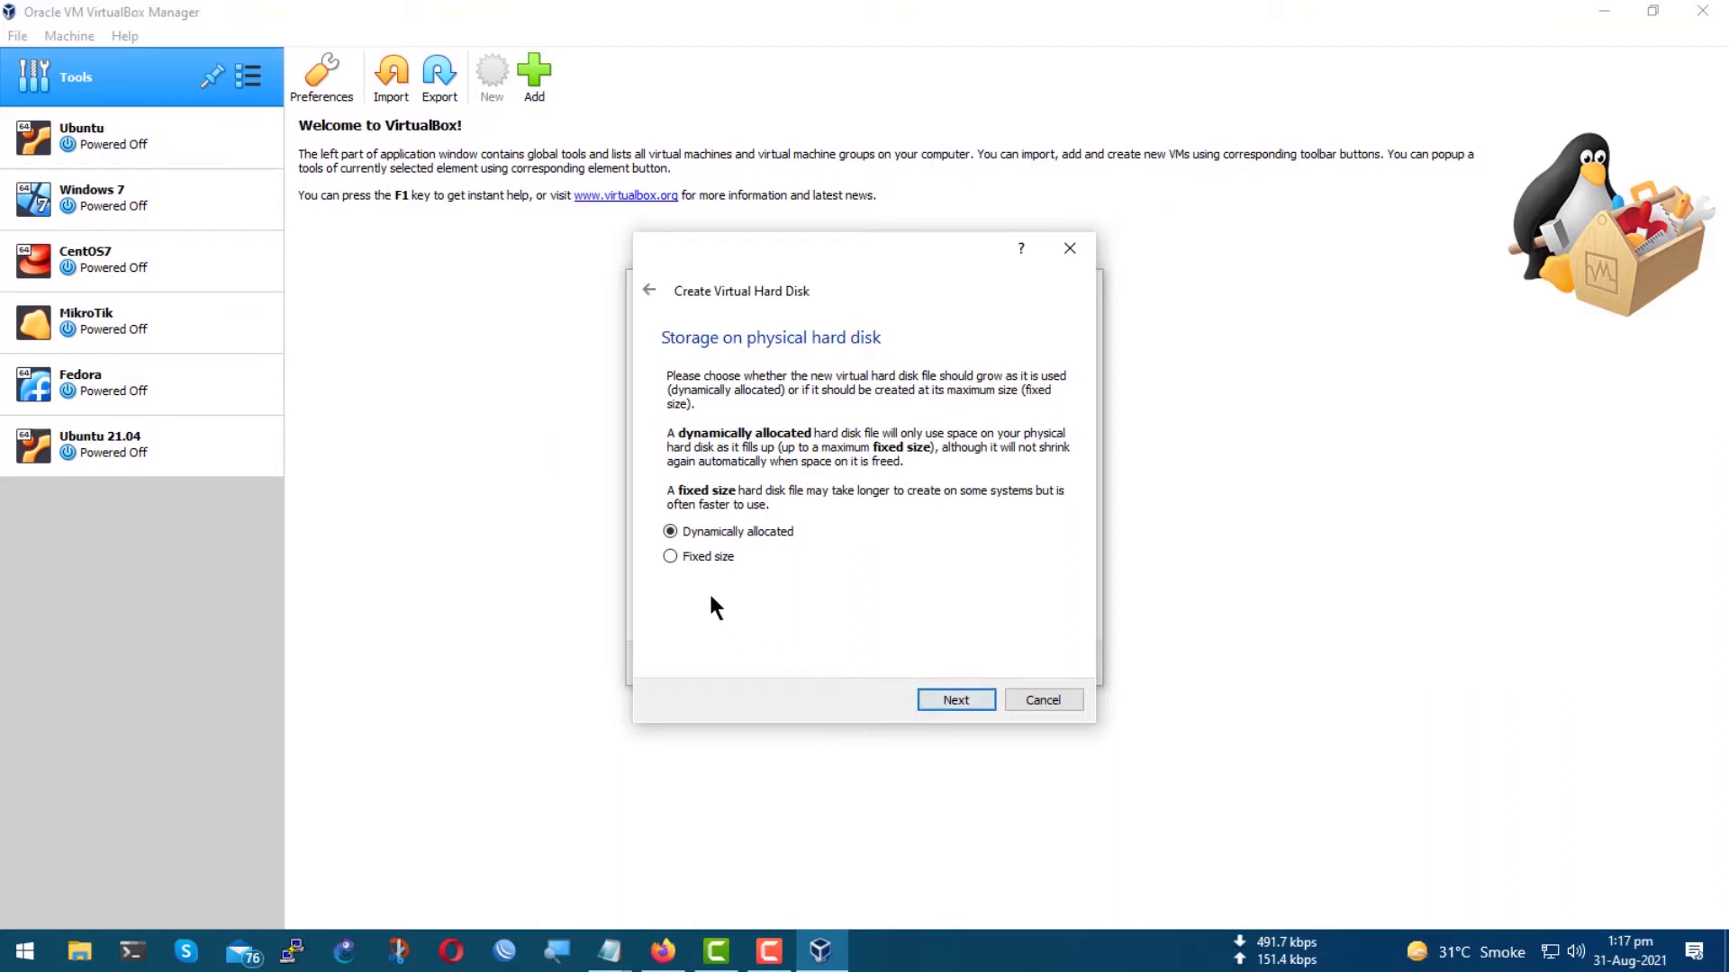
pyautogui.click(670, 557)
pyautogui.click(954, 700)
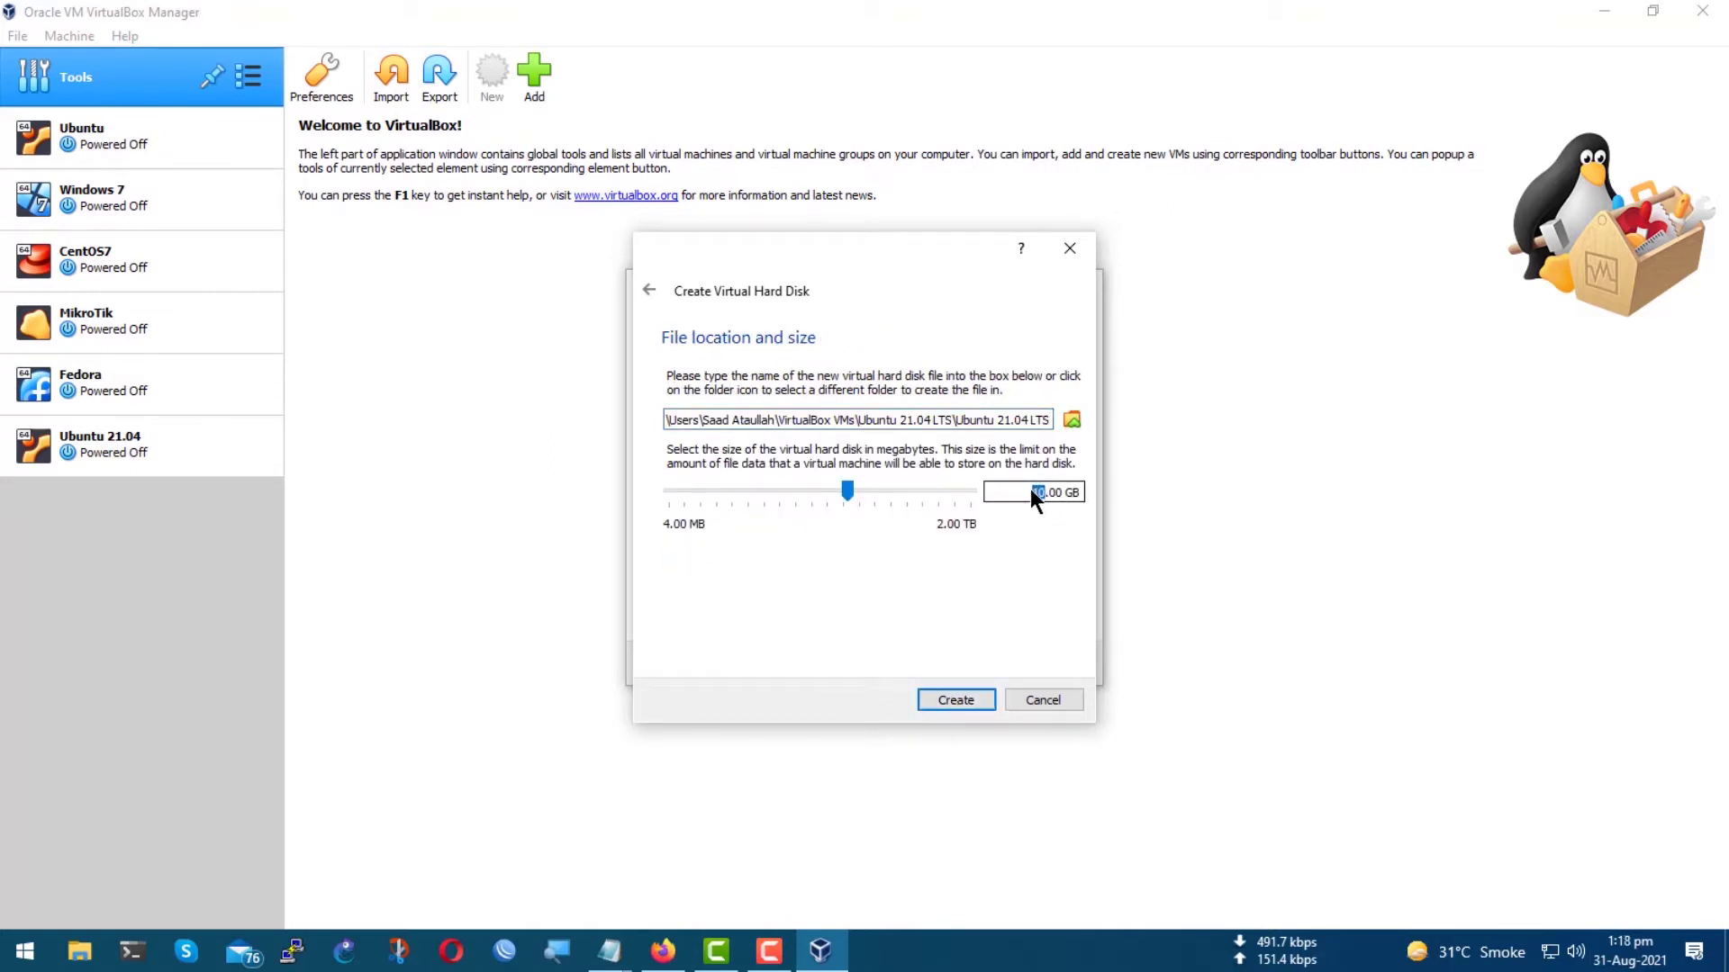
pyautogui.write('15')
pyautogui.click(956, 700)
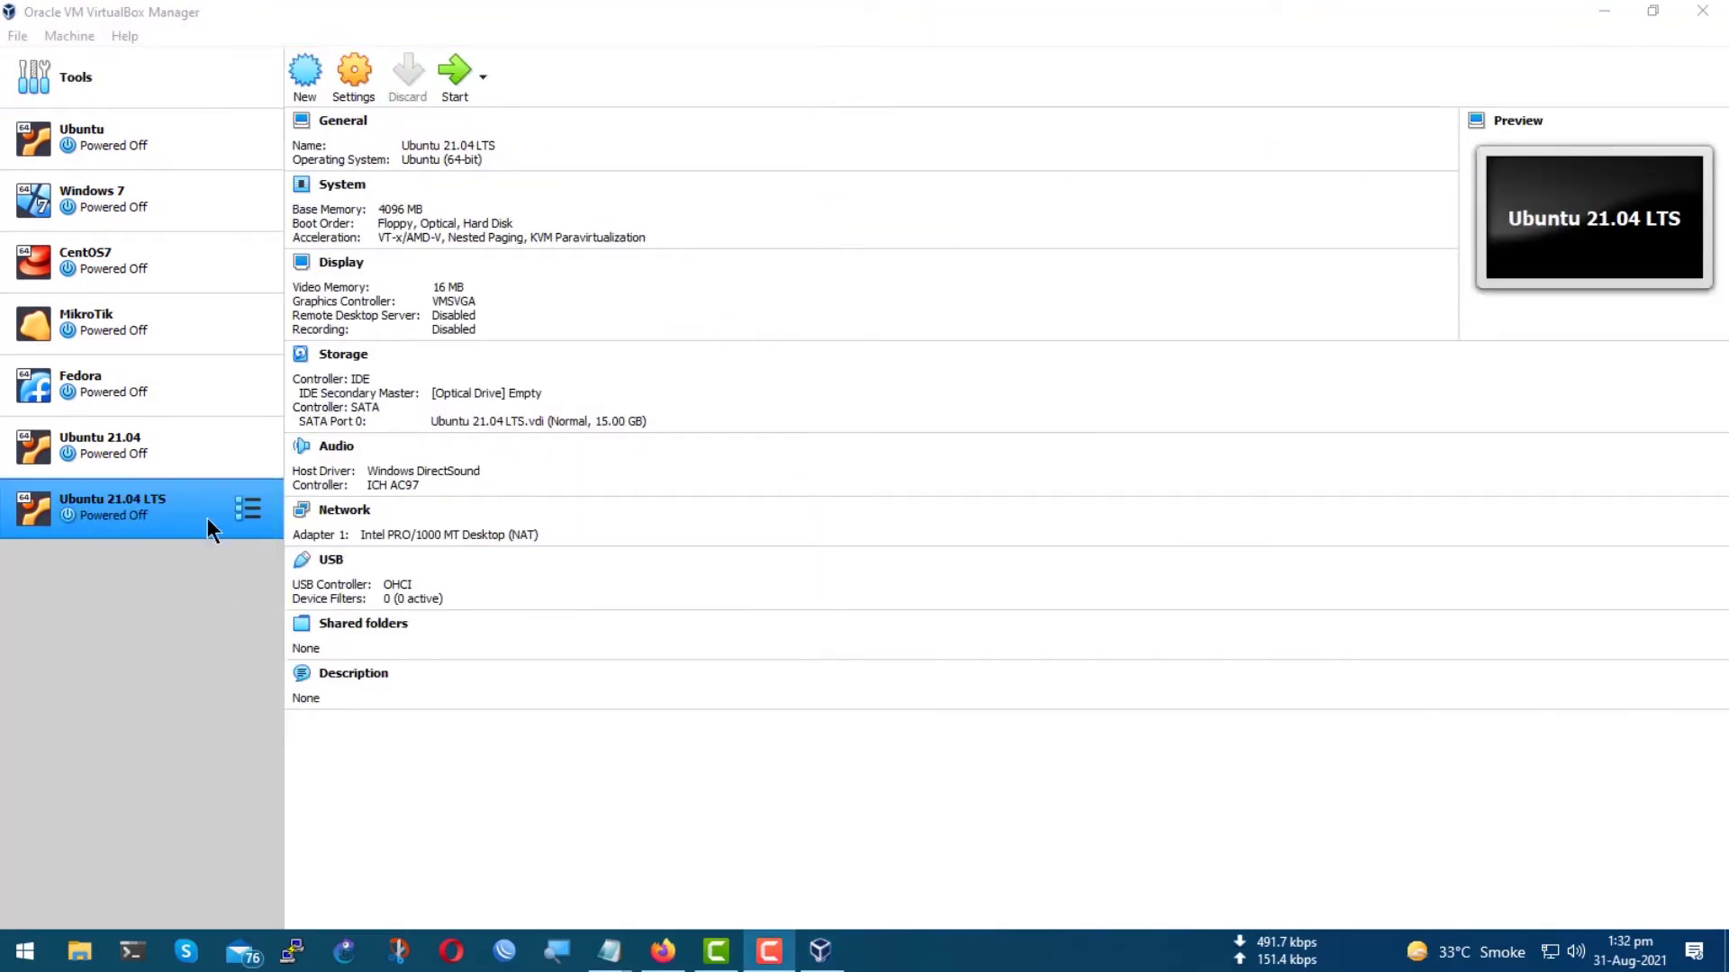
# Open the Ubuntu 21.04 LTS settings and make shared clipboard and drag and drop bidirectional.
pyautogui.click(247, 509)
pyautogui.click(219, 532)
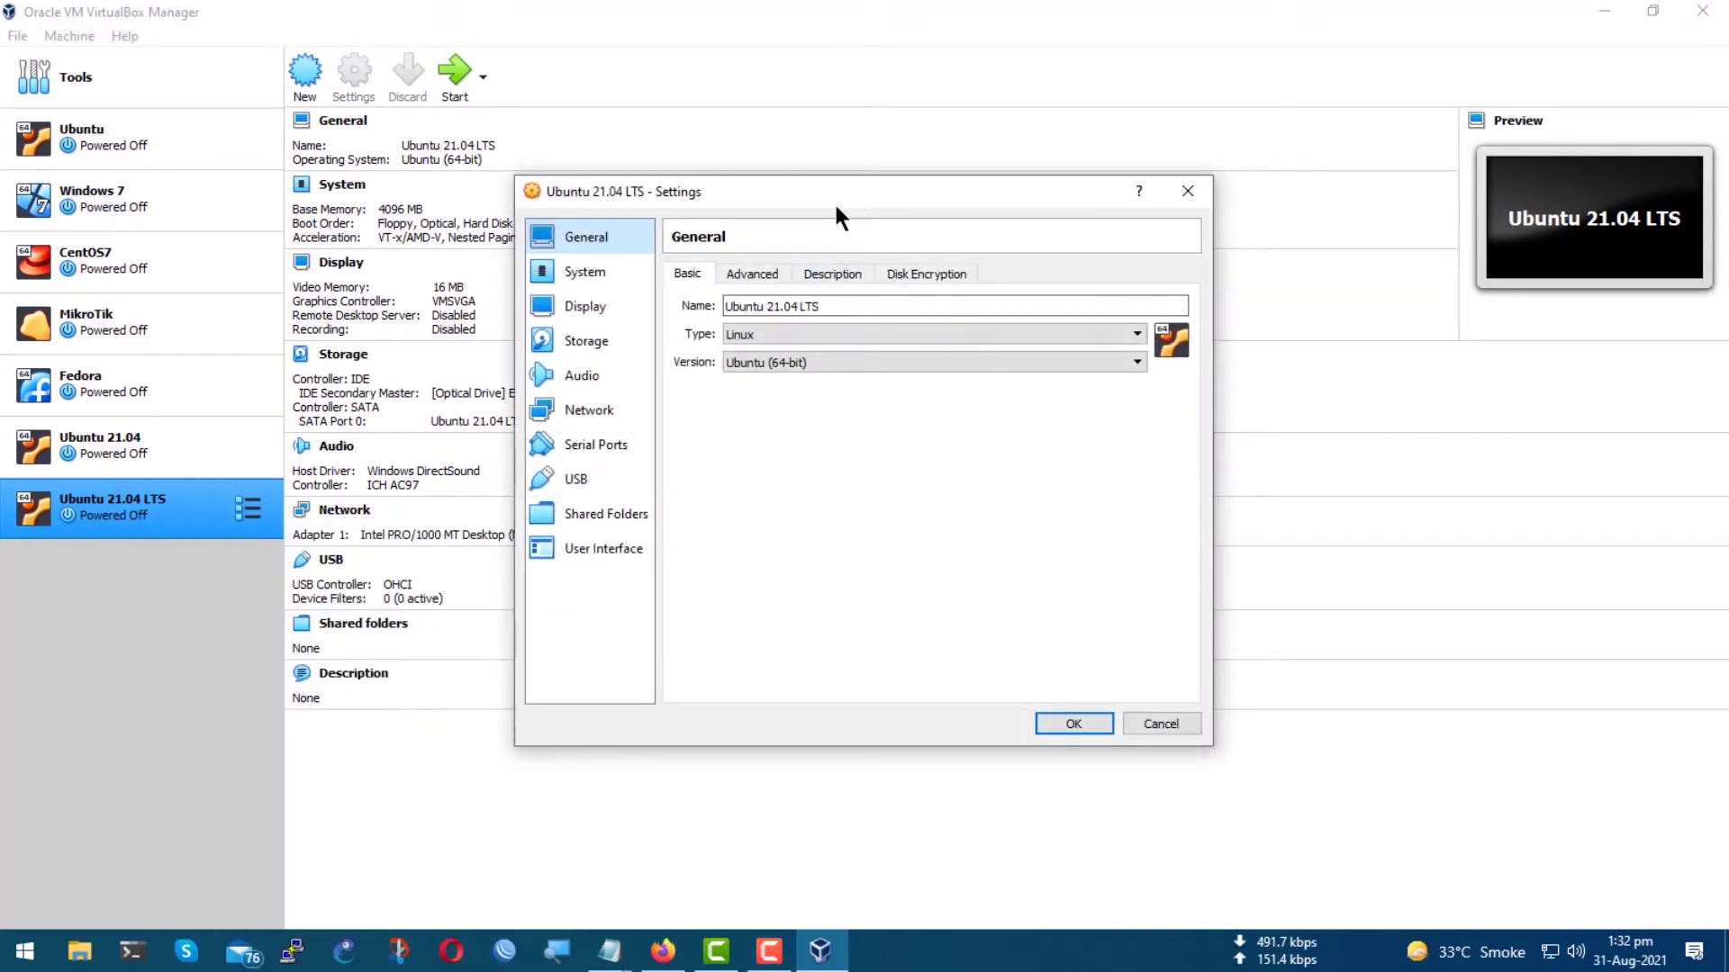
pyautogui.moveTo(834, 192); pyautogui.dragTo(801, 194)
pyautogui.click(721, 274)
pyautogui.click(805, 338)
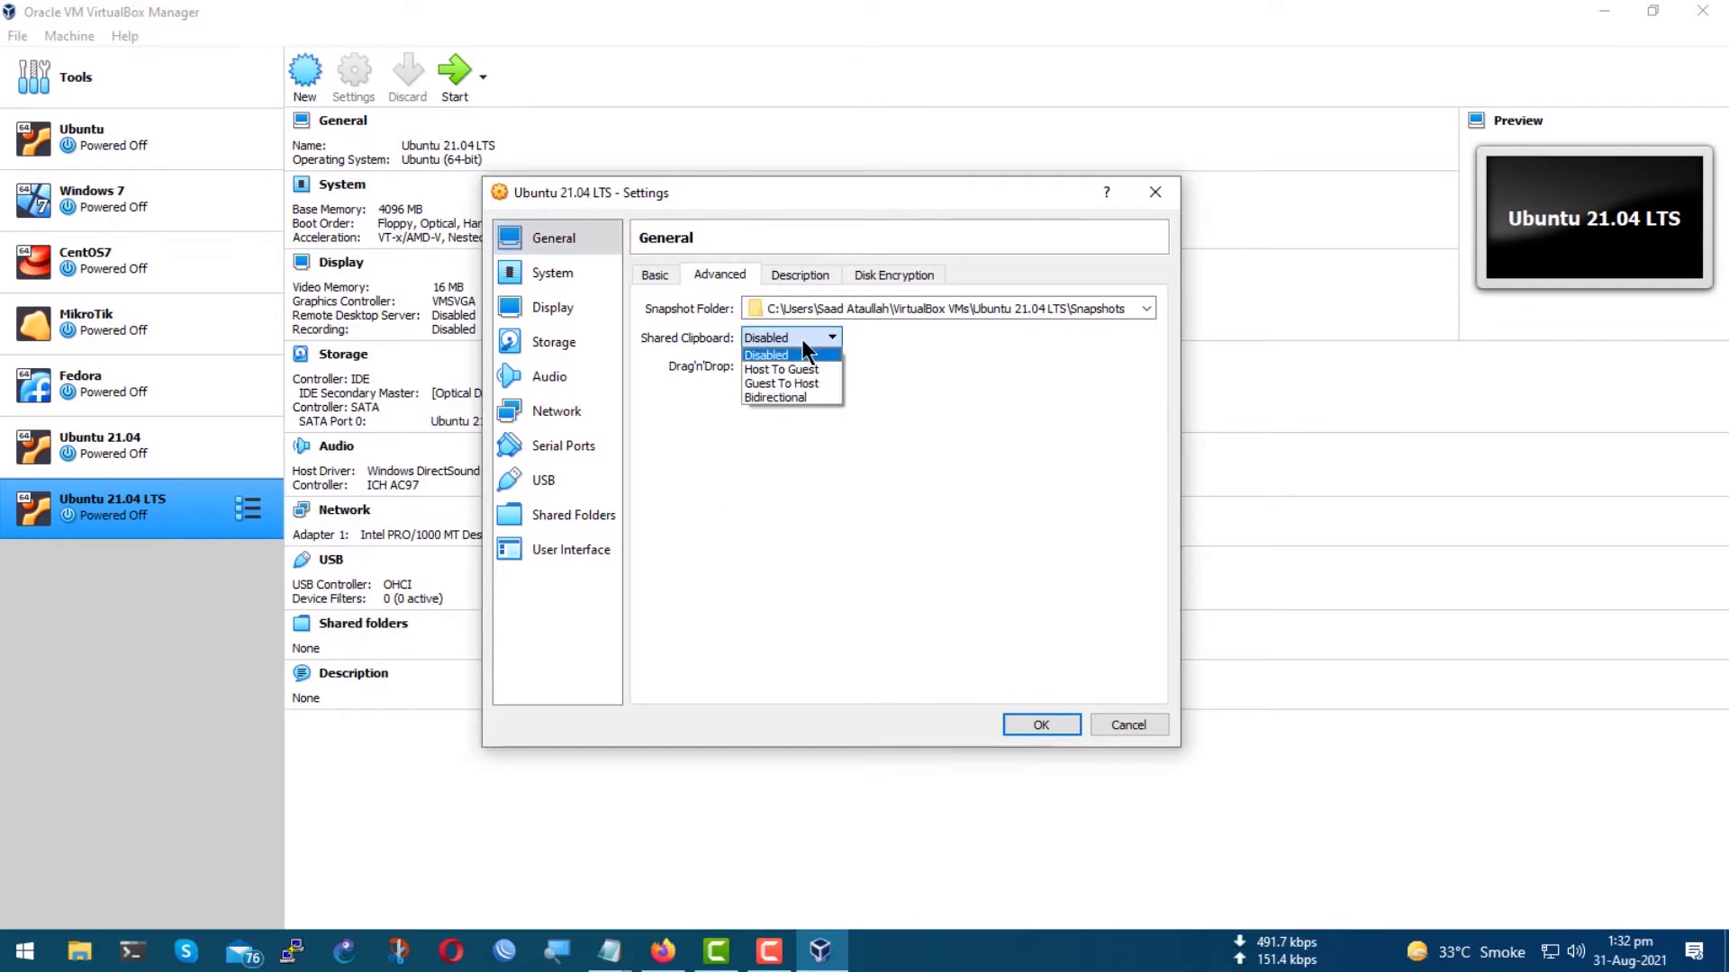
pyautogui.click(789, 397)
pyautogui.click(793, 366)
pyautogui.click(787, 425)
pyautogui.click(800, 274)
pyautogui.click(884, 275)
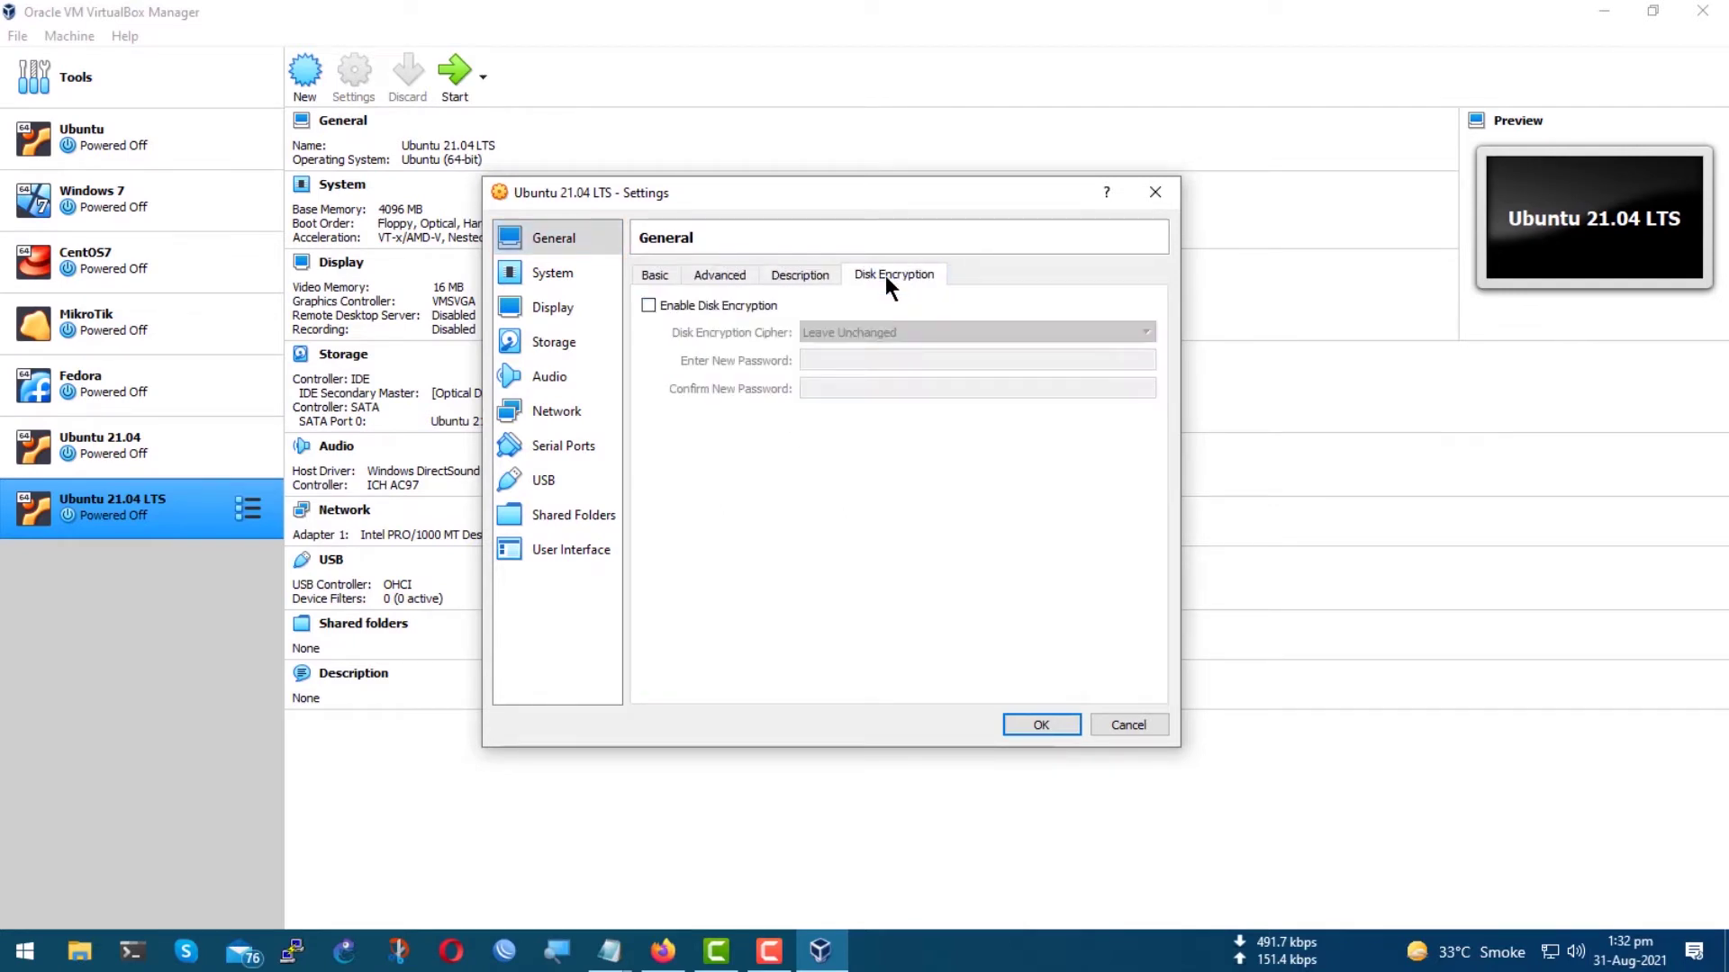
# Add network to the boot order, keep PIIX3 and USB Tablet, and set 3 processors.
pyautogui.click(564, 282)
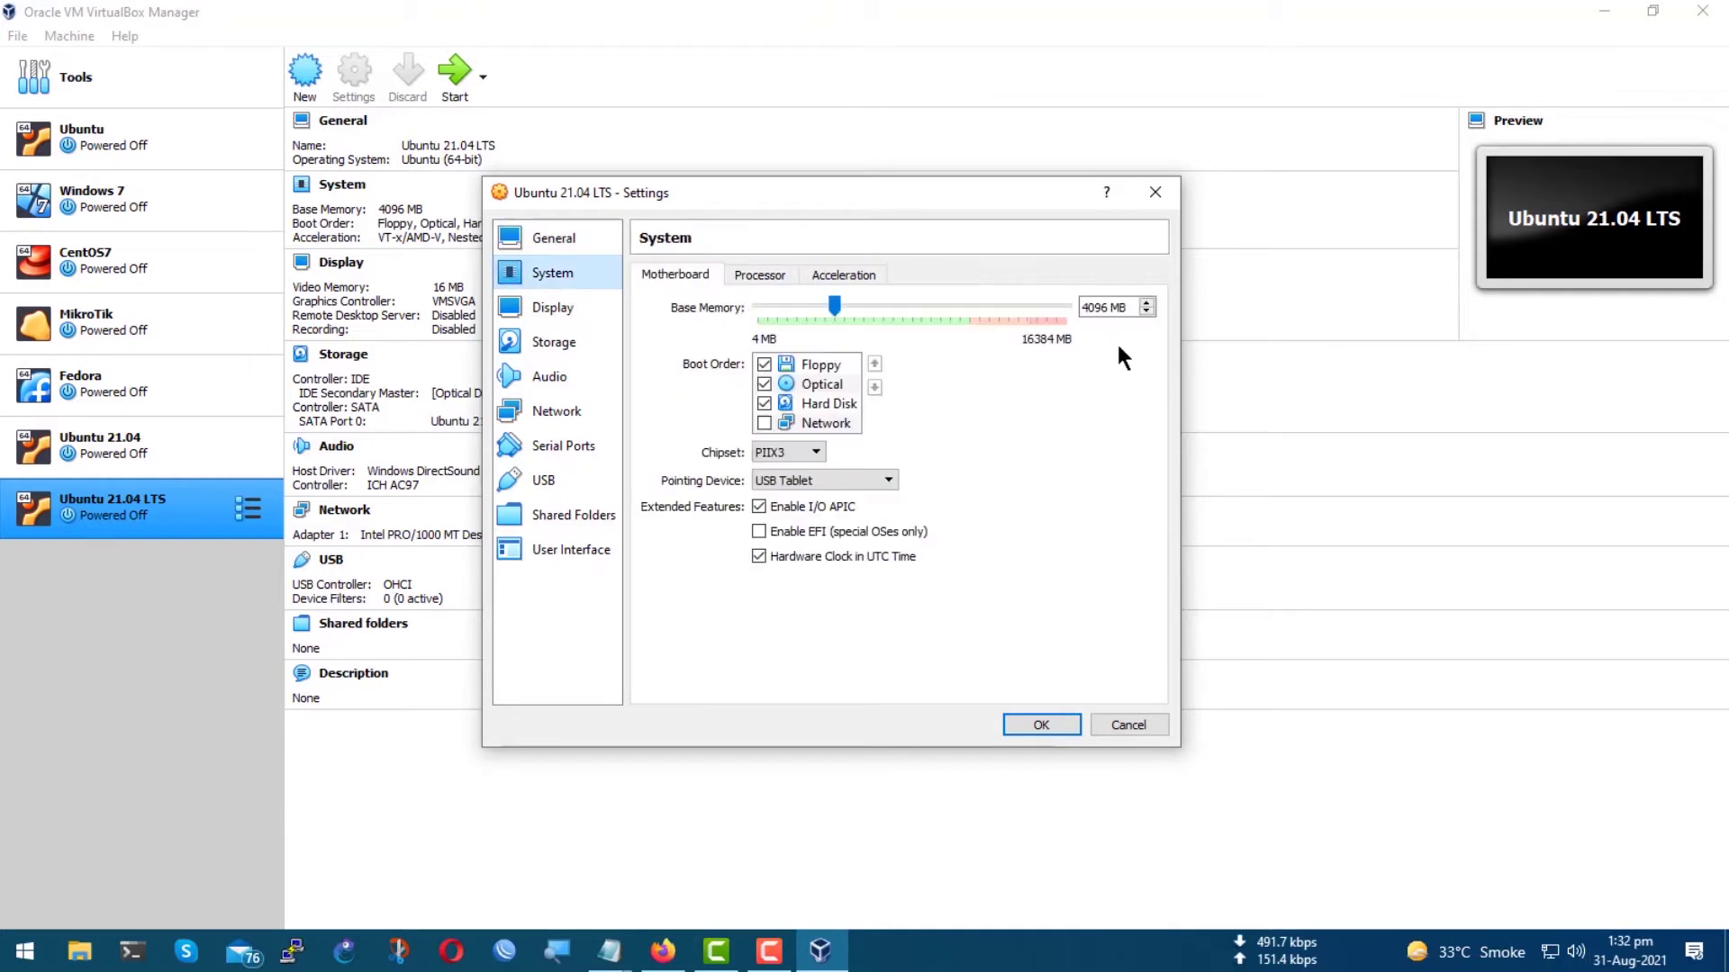
pyautogui.click(772, 424)
pyautogui.click(799, 453)
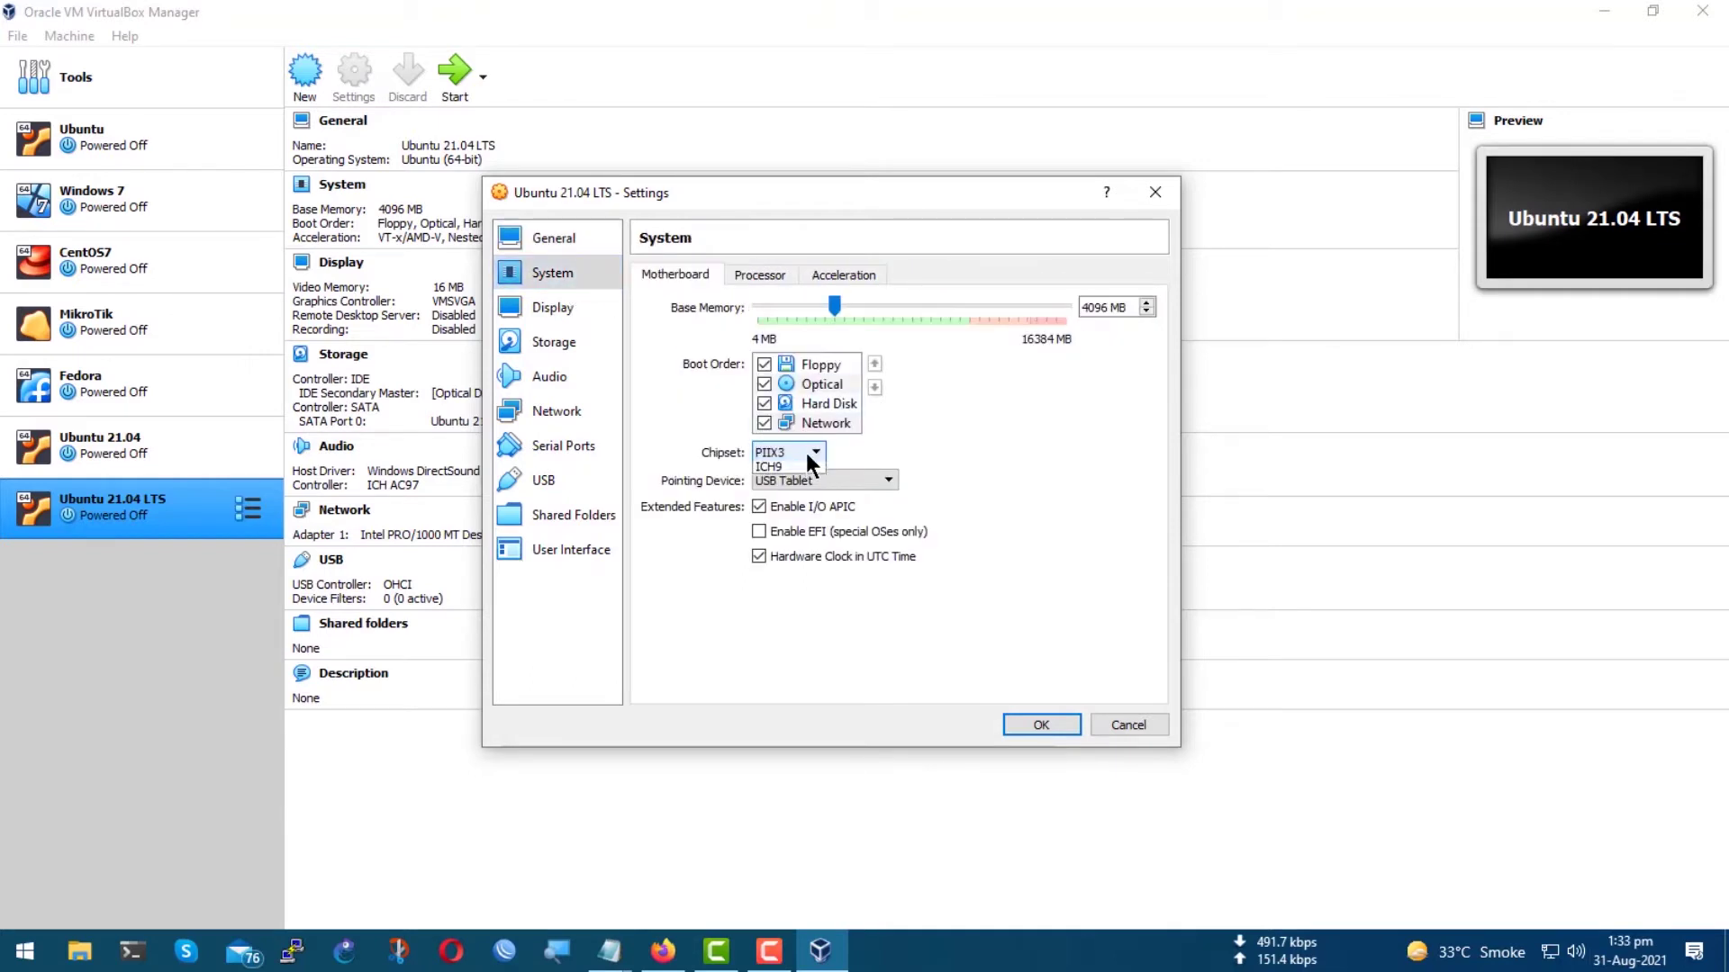
pyautogui.click(814, 467)
pyautogui.click(865, 476)
pyautogui.click(864, 476)
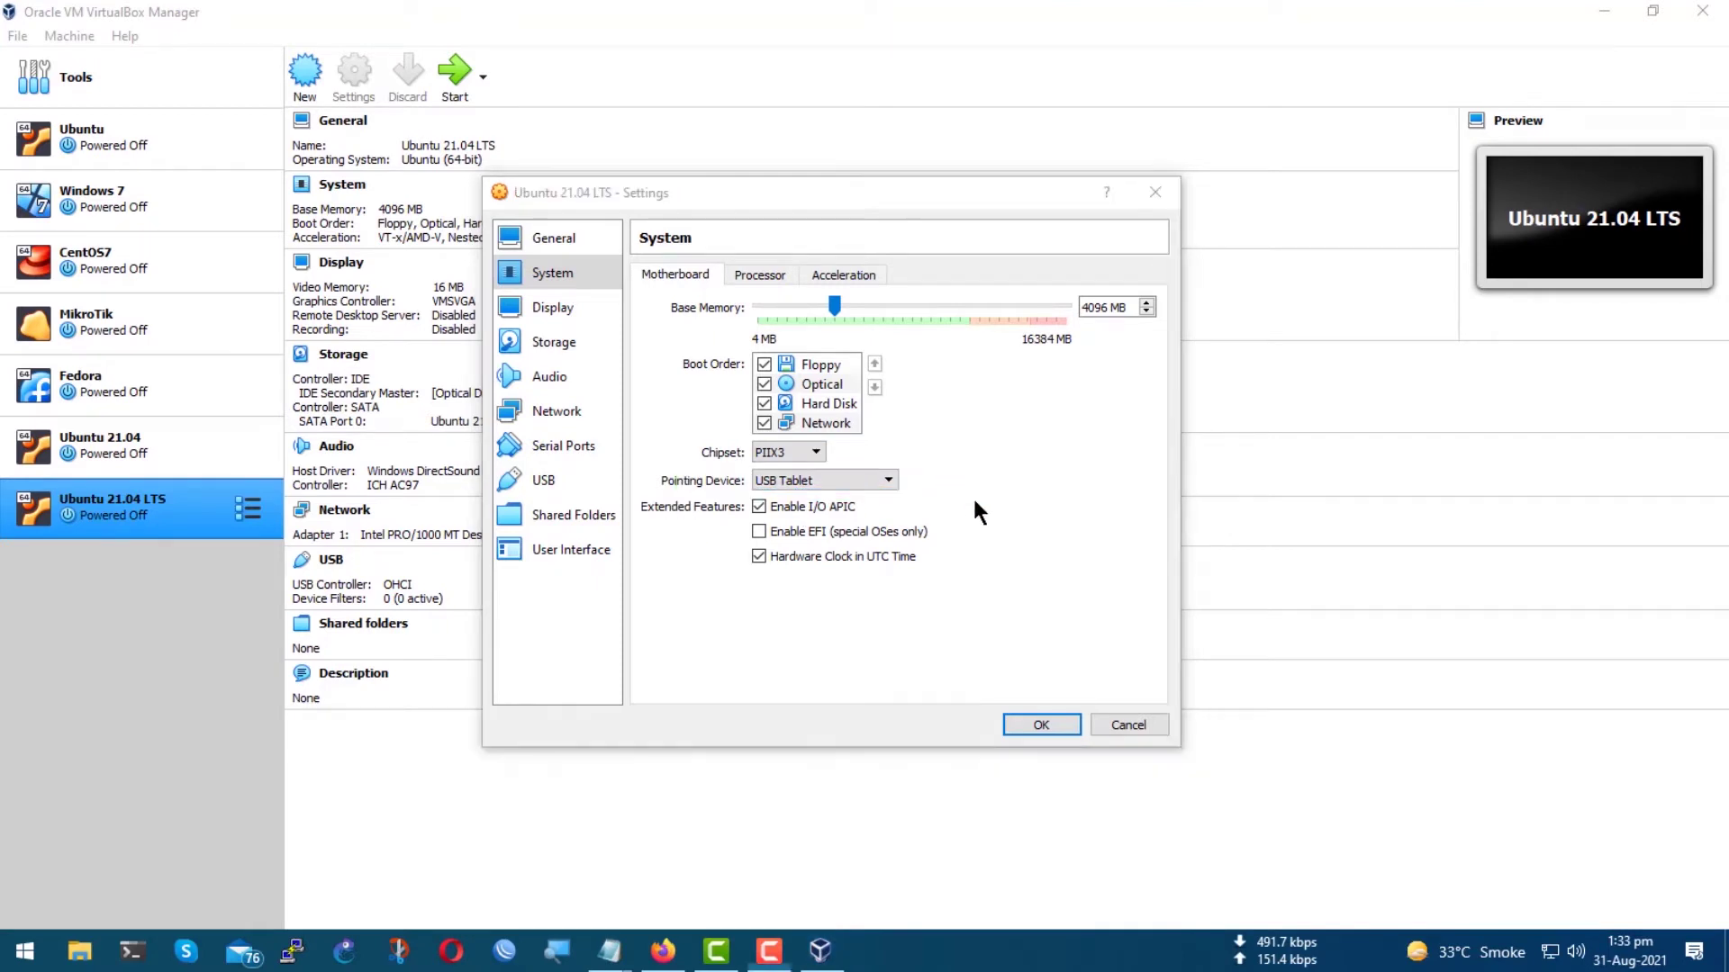
pyautogui.click(759, 275)
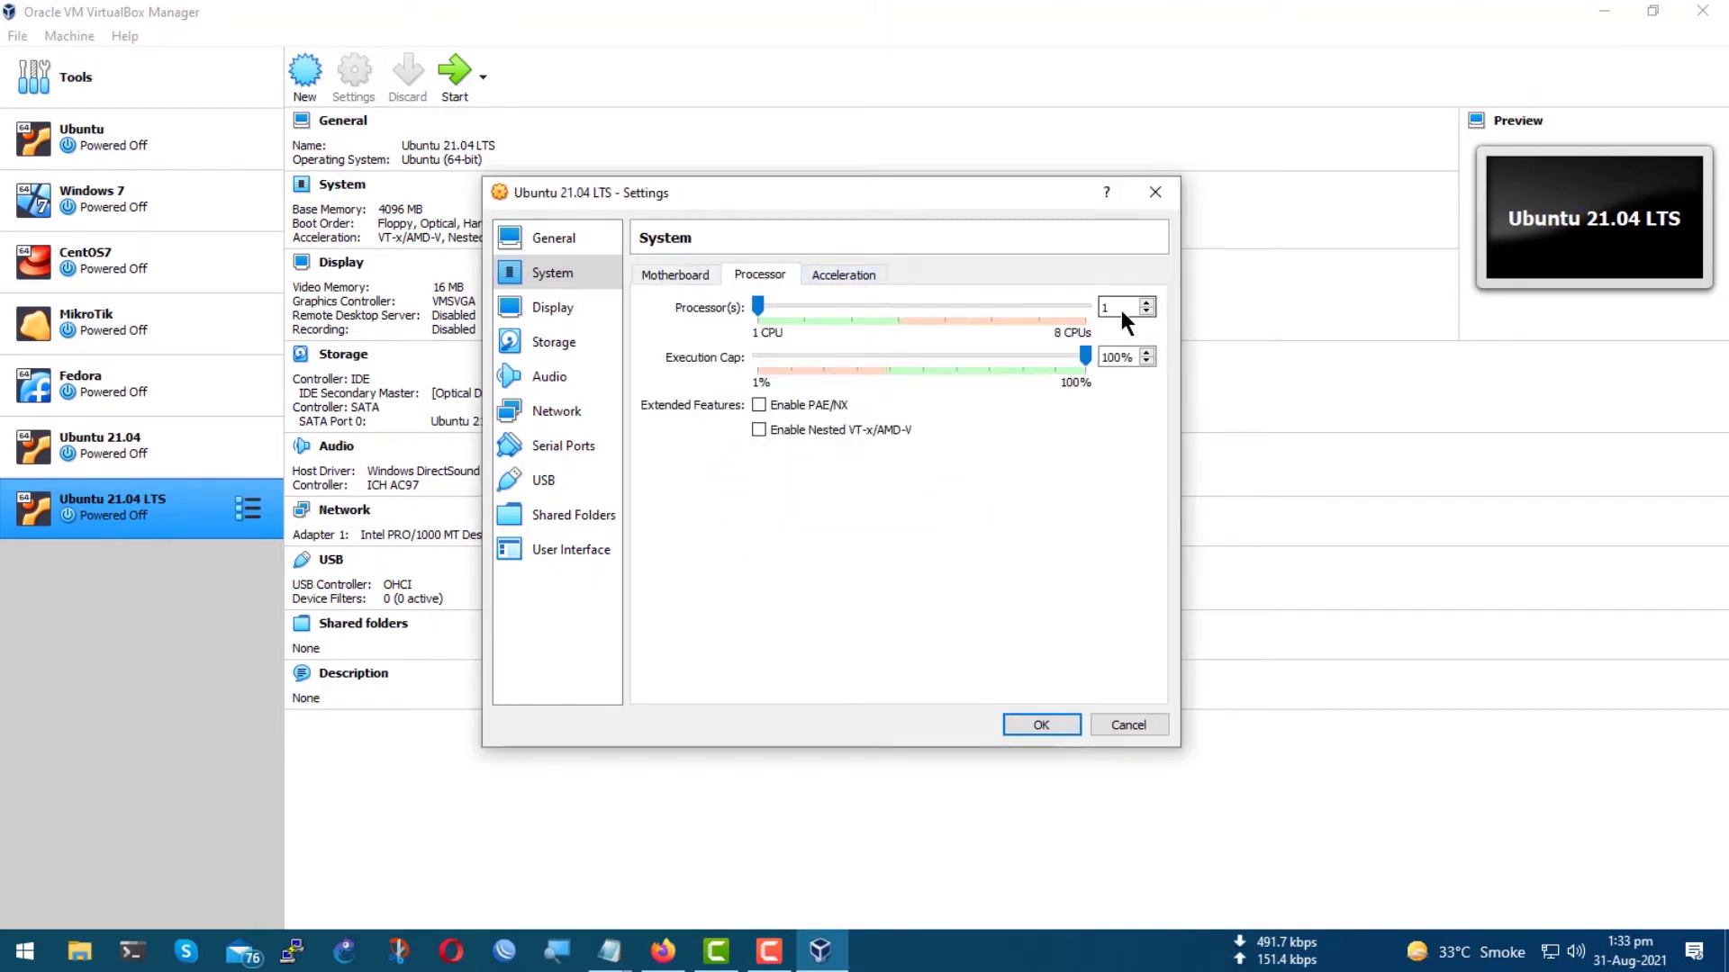
pyautogui.click(1059, 315)
pyautogui.click(839, 275)
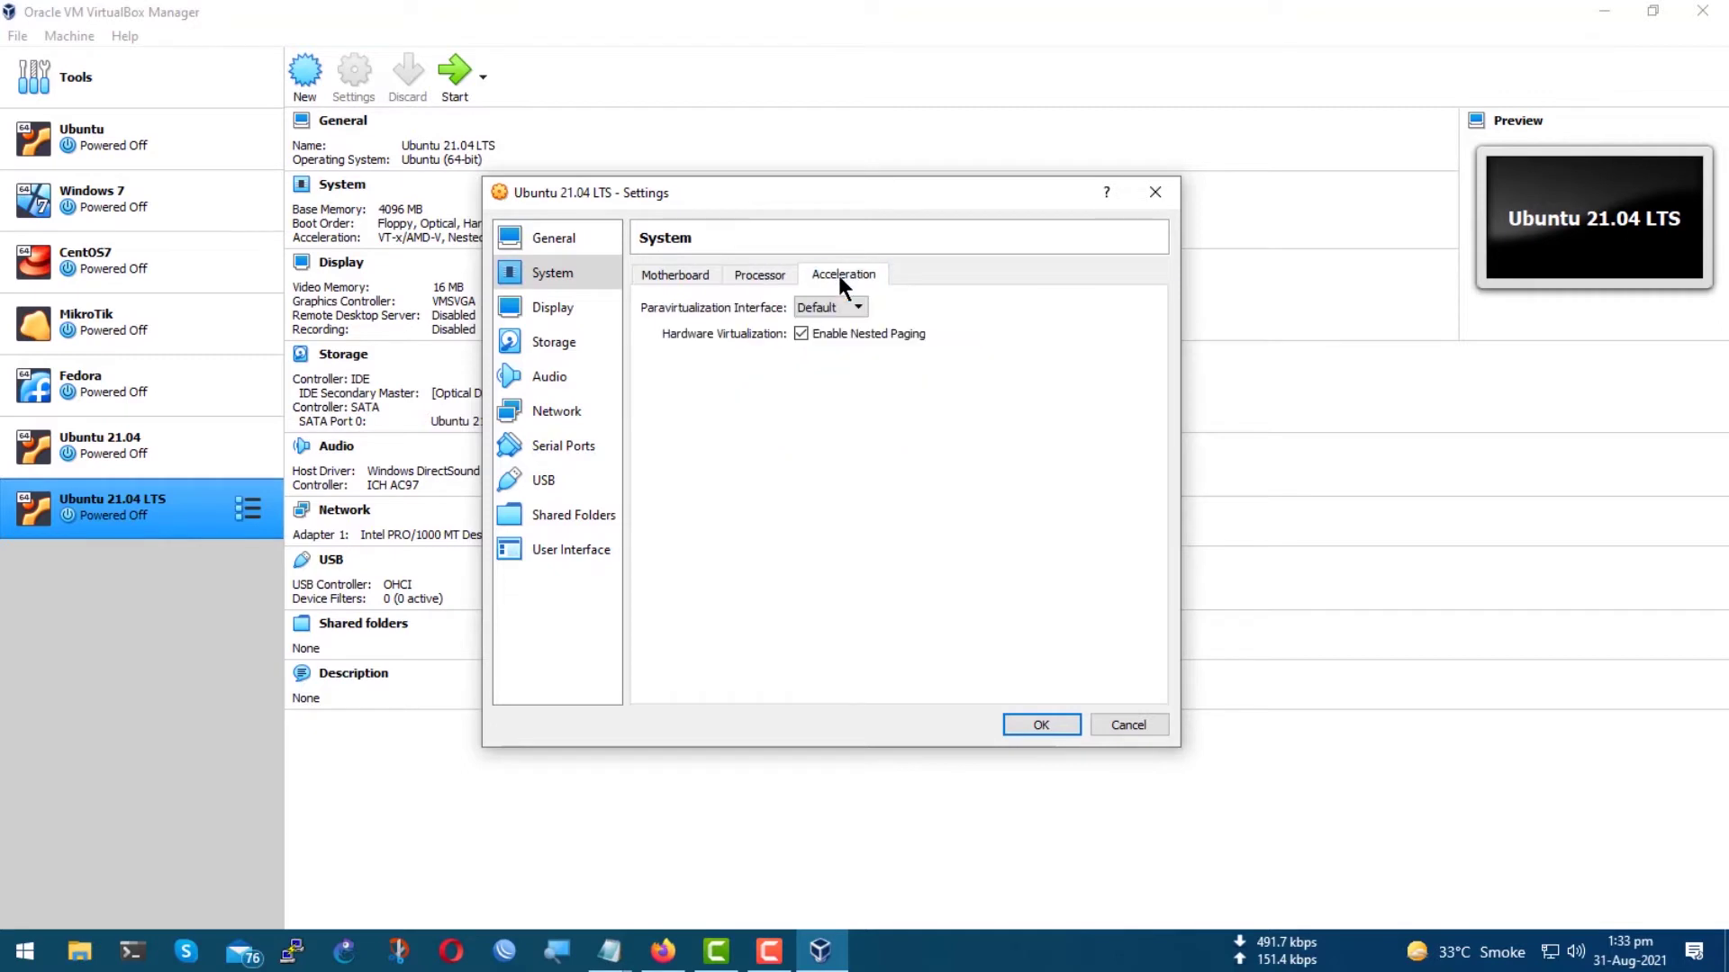
# Set video memory to 32 MB, then select the empty optical drive under Storage.
pyautogui.click(551, 310)
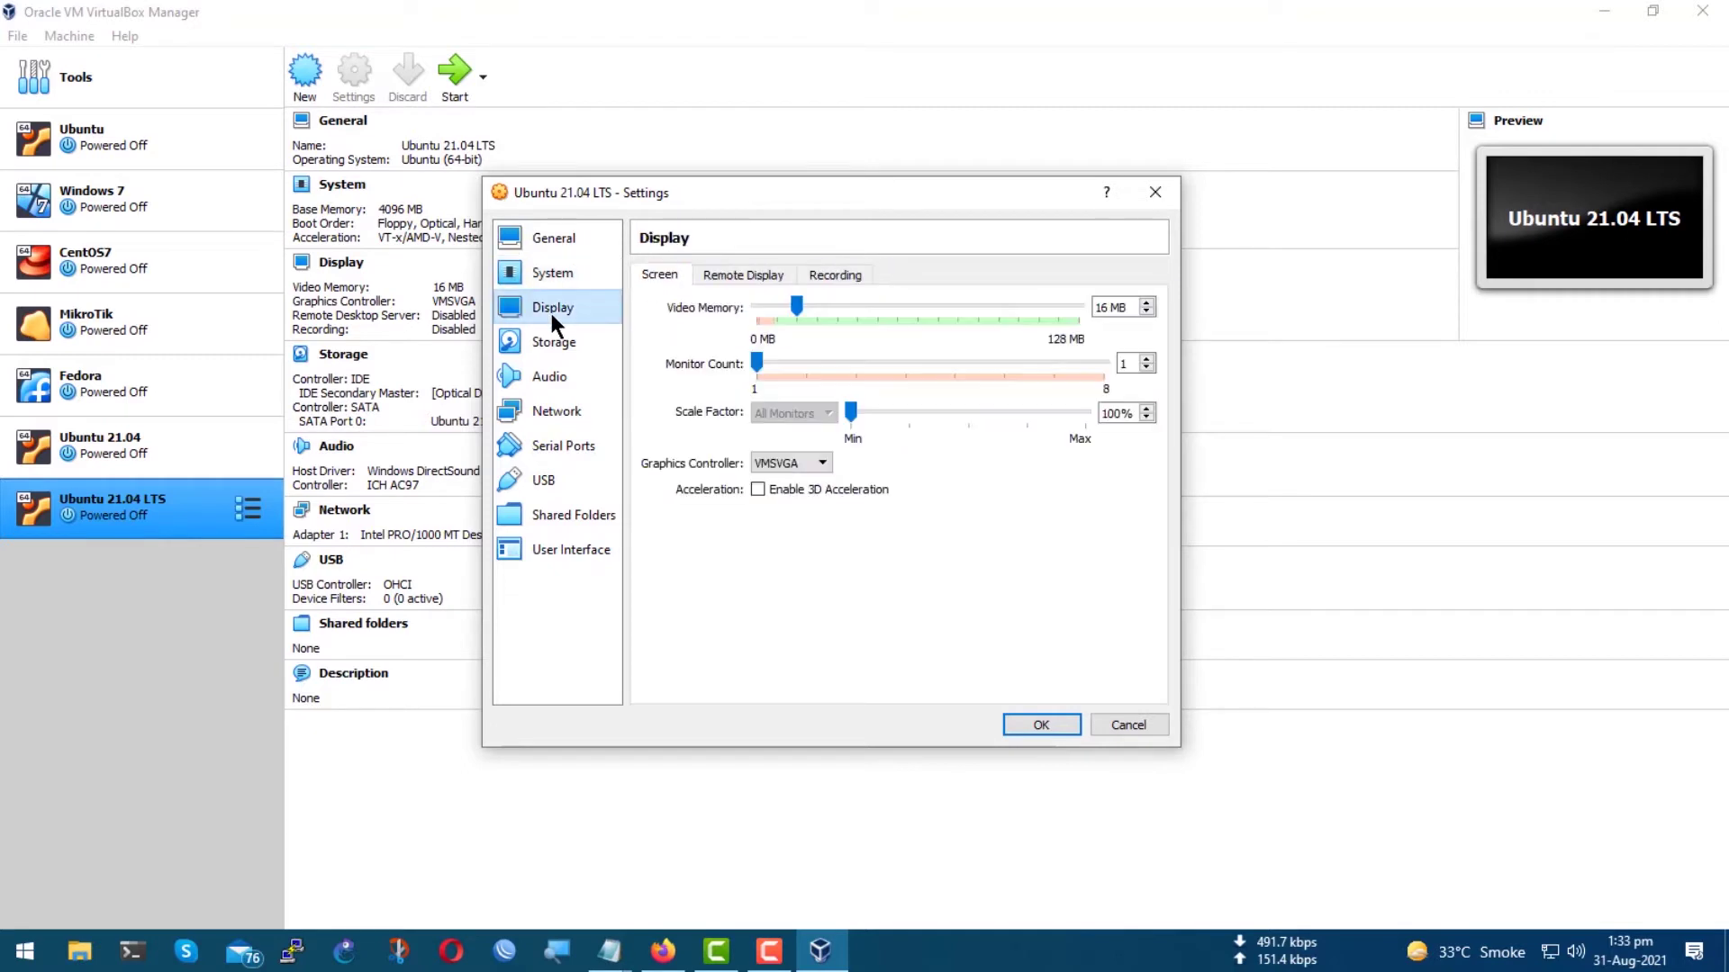
pyautogui.doubleClick(1093, 307)
pyautogui.write('32')
pyautogui.click(742, 275)
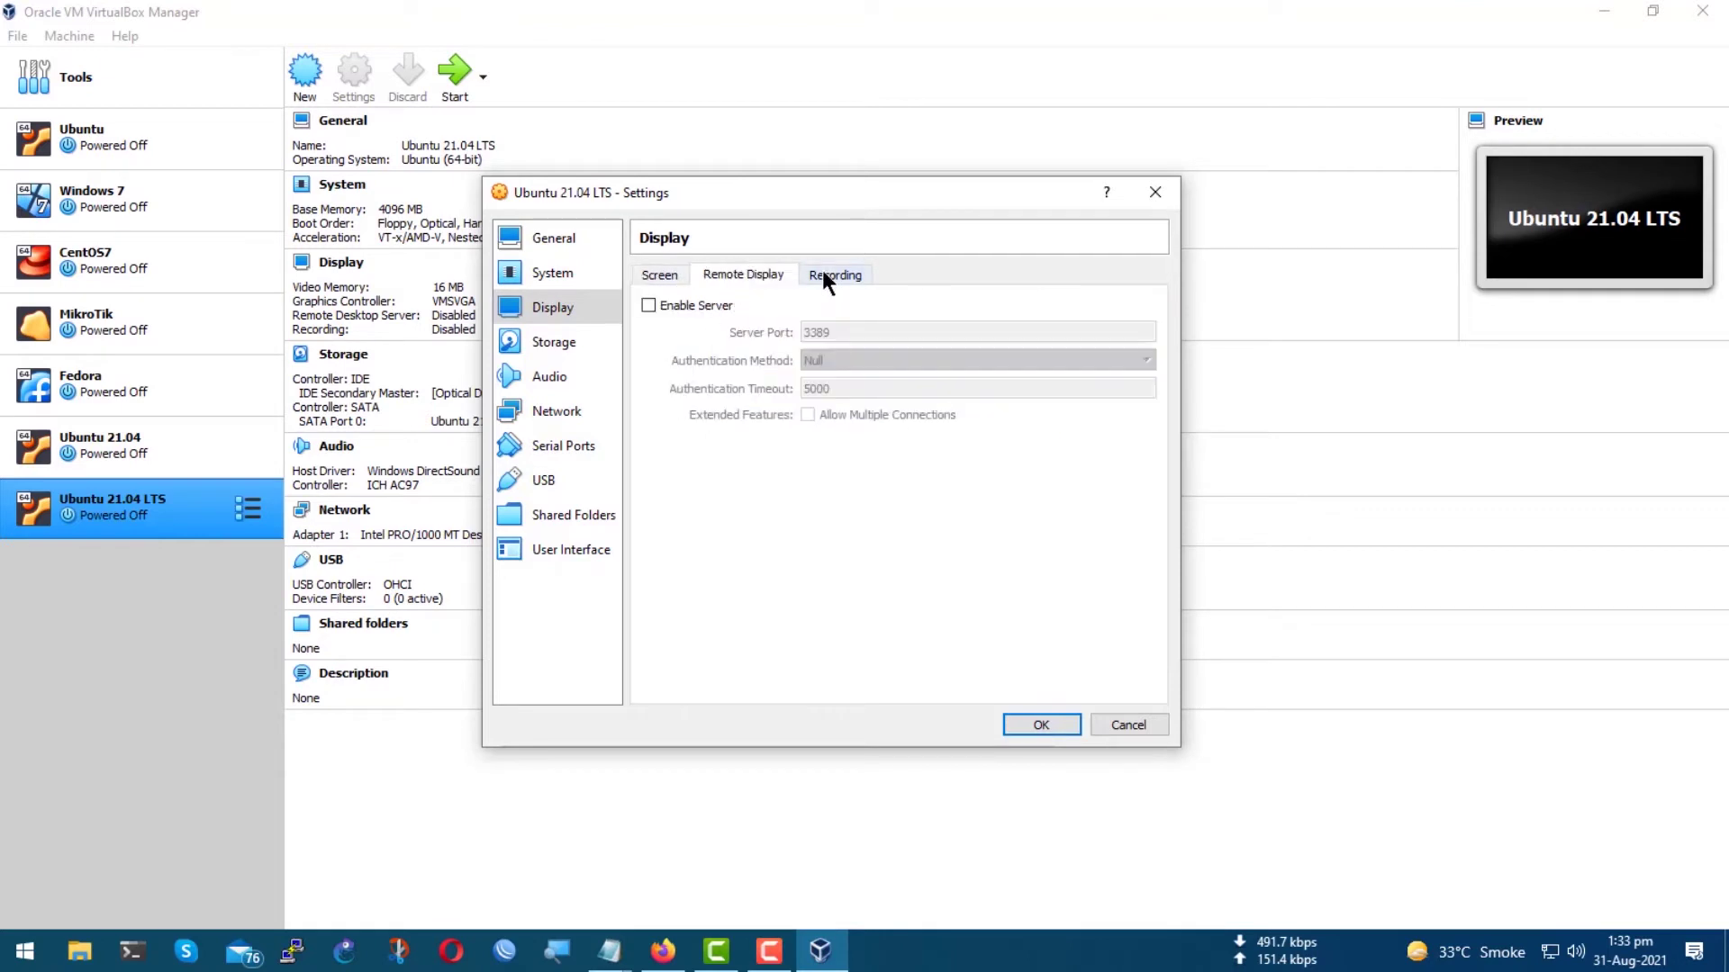
pyautogui.click(826, 270)
pyautogui.click(580, 349)
pyautogui.click(686, 321)
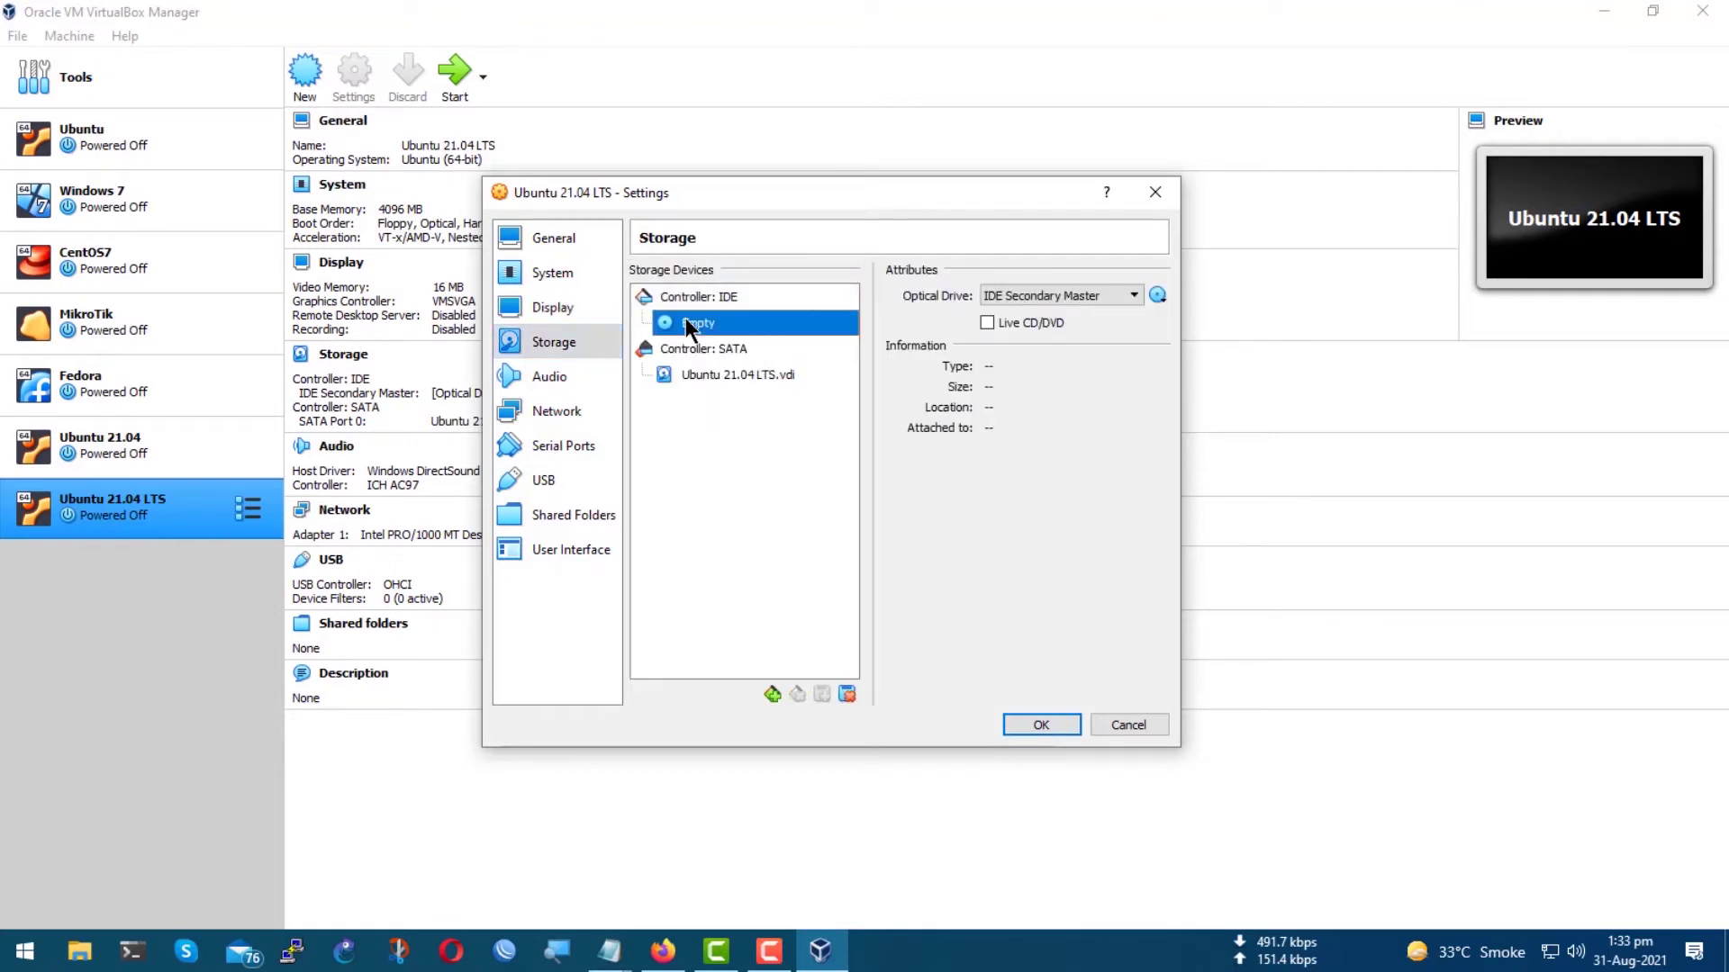
# Attach ubuntu-21.04-desktop-amd64.iso from Downloads to the empty IDE optical drive.
pyautogui.click(1158, 296)
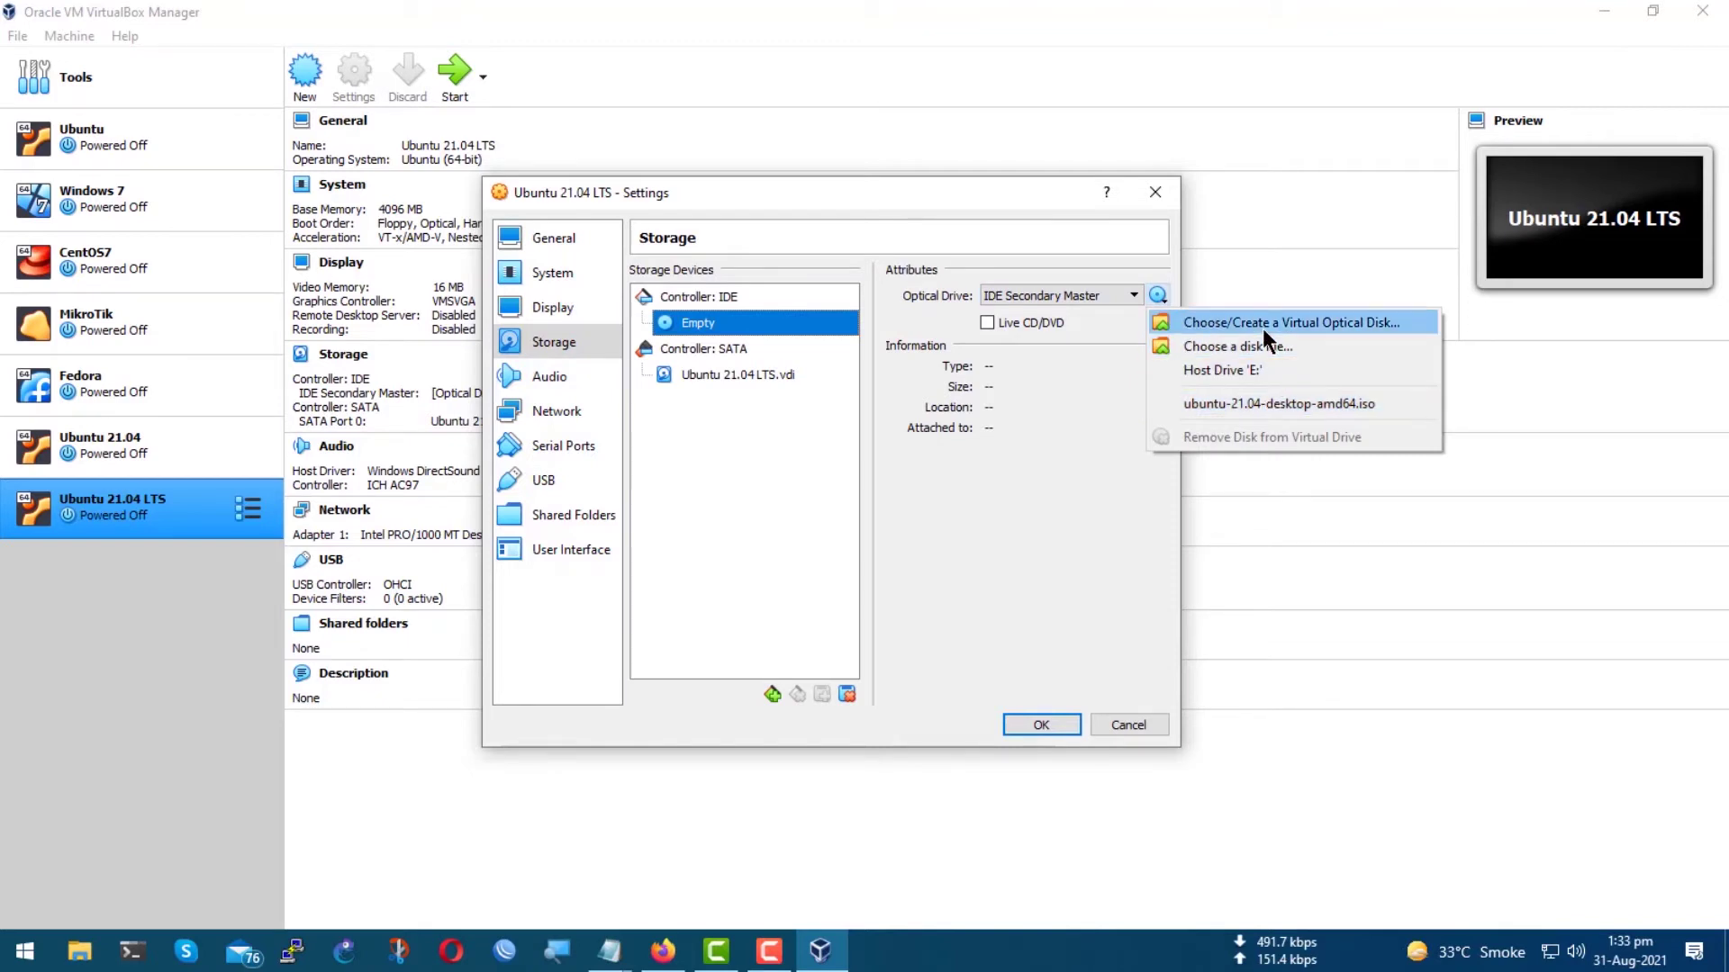
pyautogui.click(1276, 348)
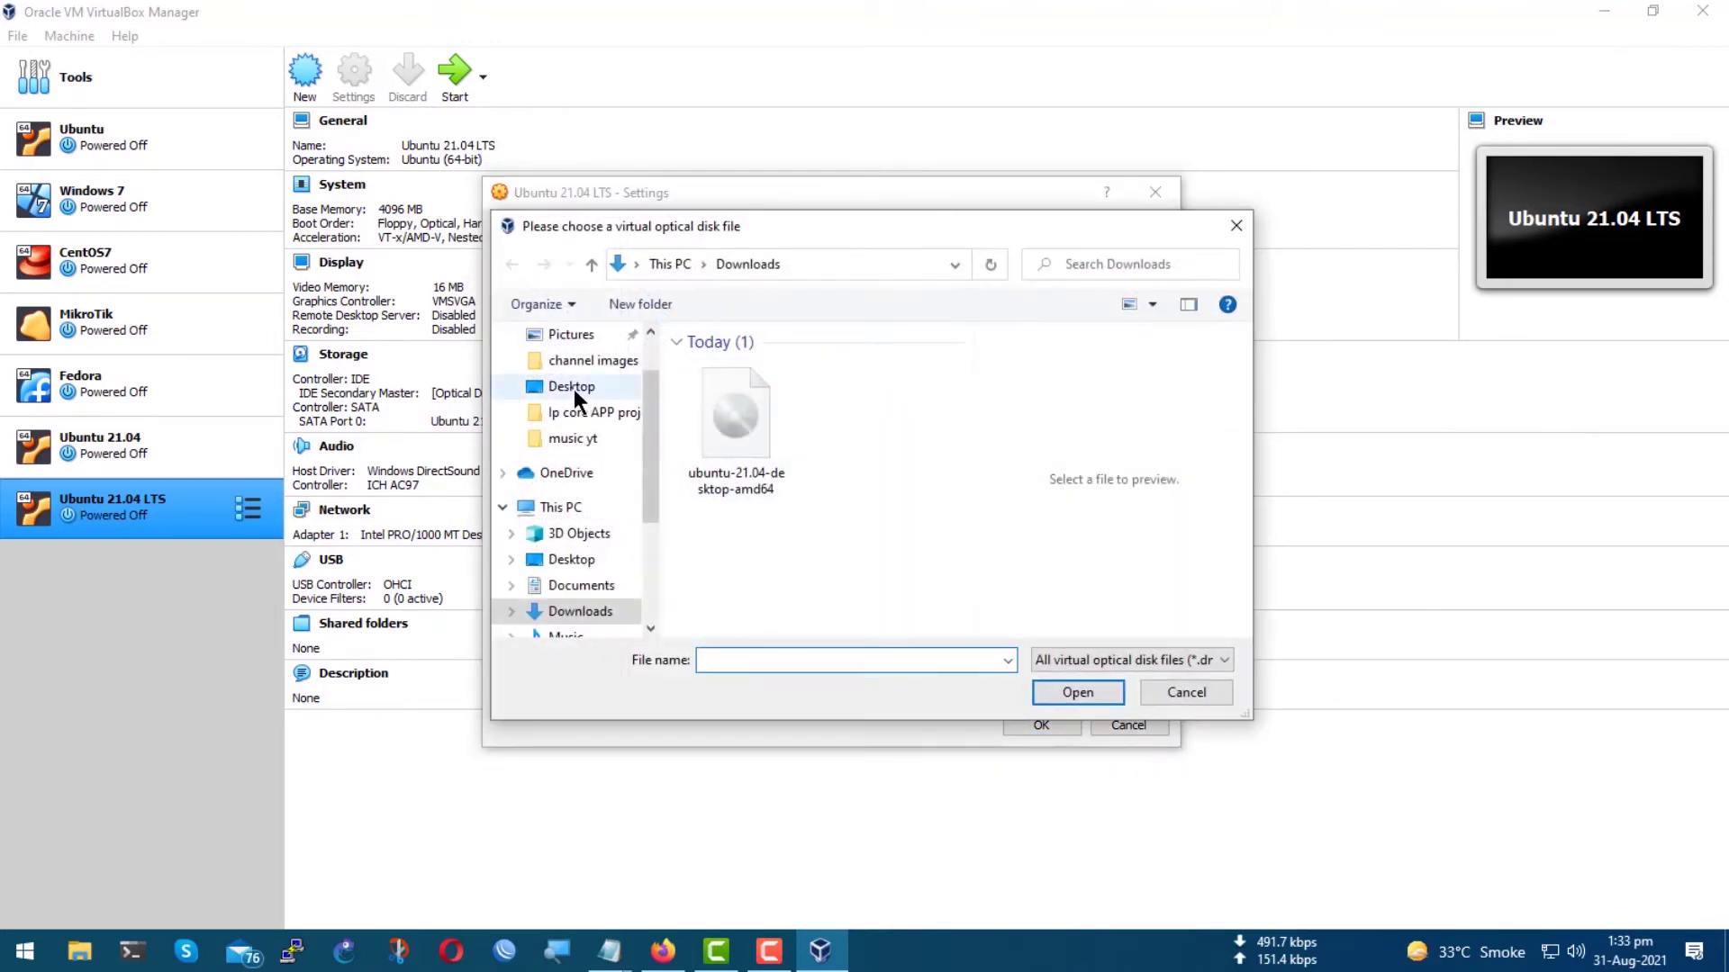
pyautogui.scroll(3, 574, 389)
pyautogui.click(553, 380)
pyautogui.click(740, 425)
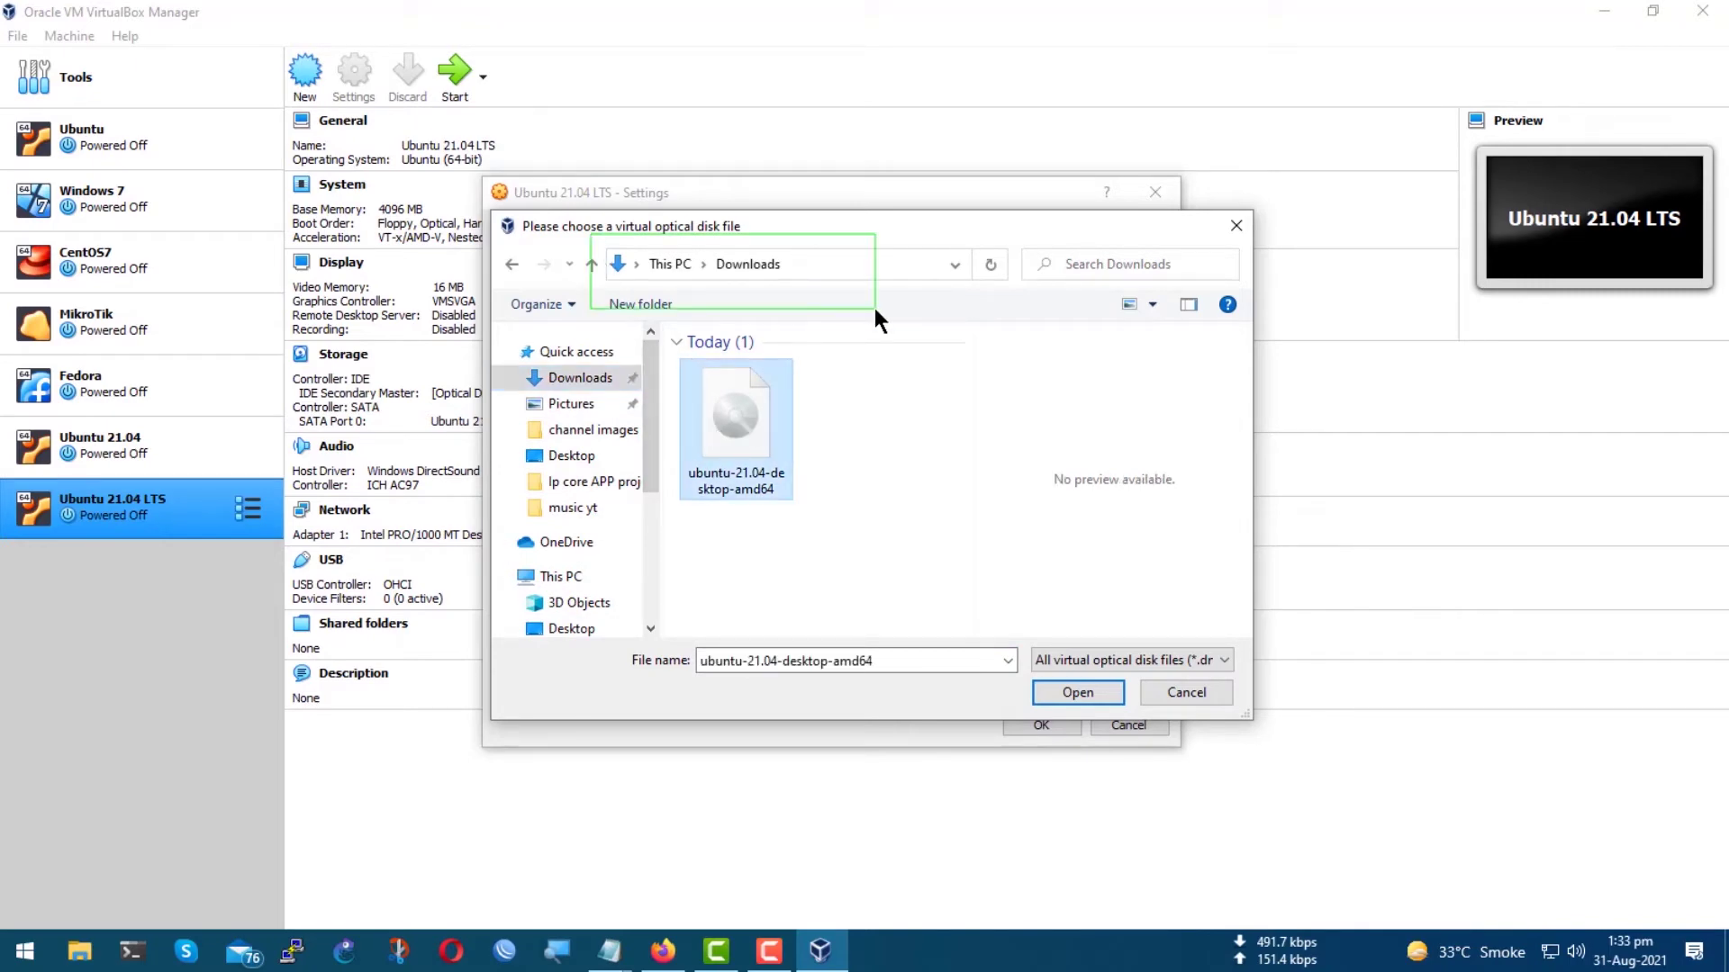
pyautogui.click(1073, 695)
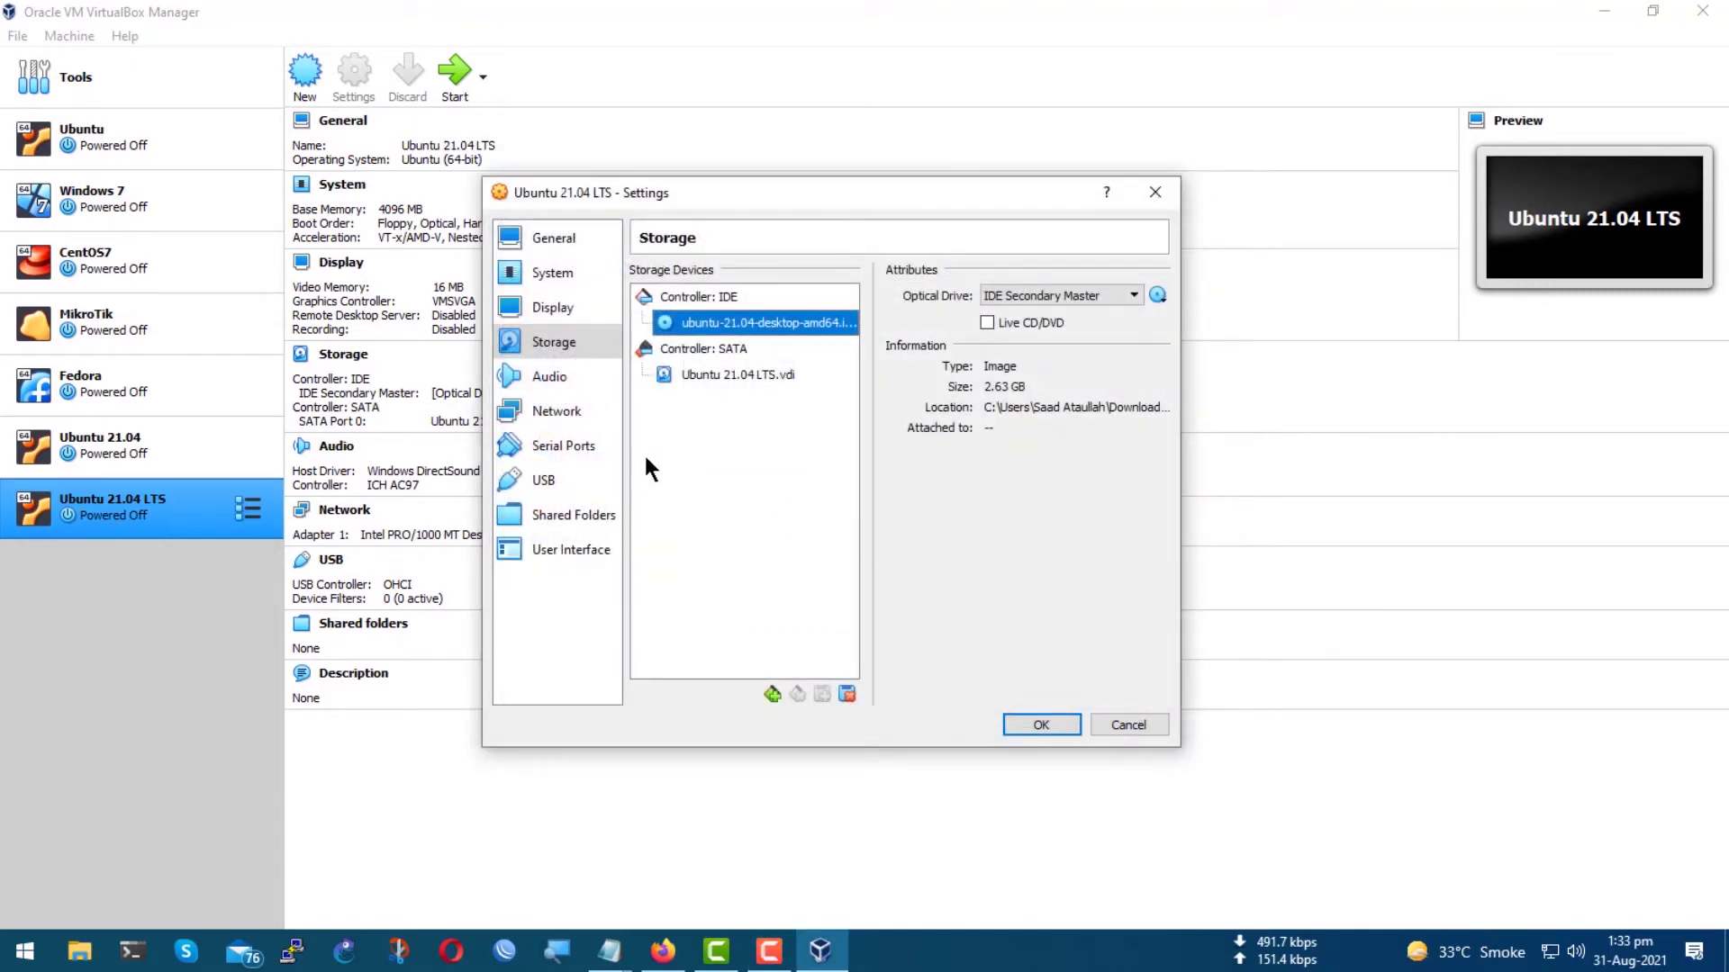
pyautogui.click(572, 383)
# Set Adapter 1 to Bridged Adapter on Intel(R) Ethernet Connection I217-LM.
pyautogui.click(571, 410)
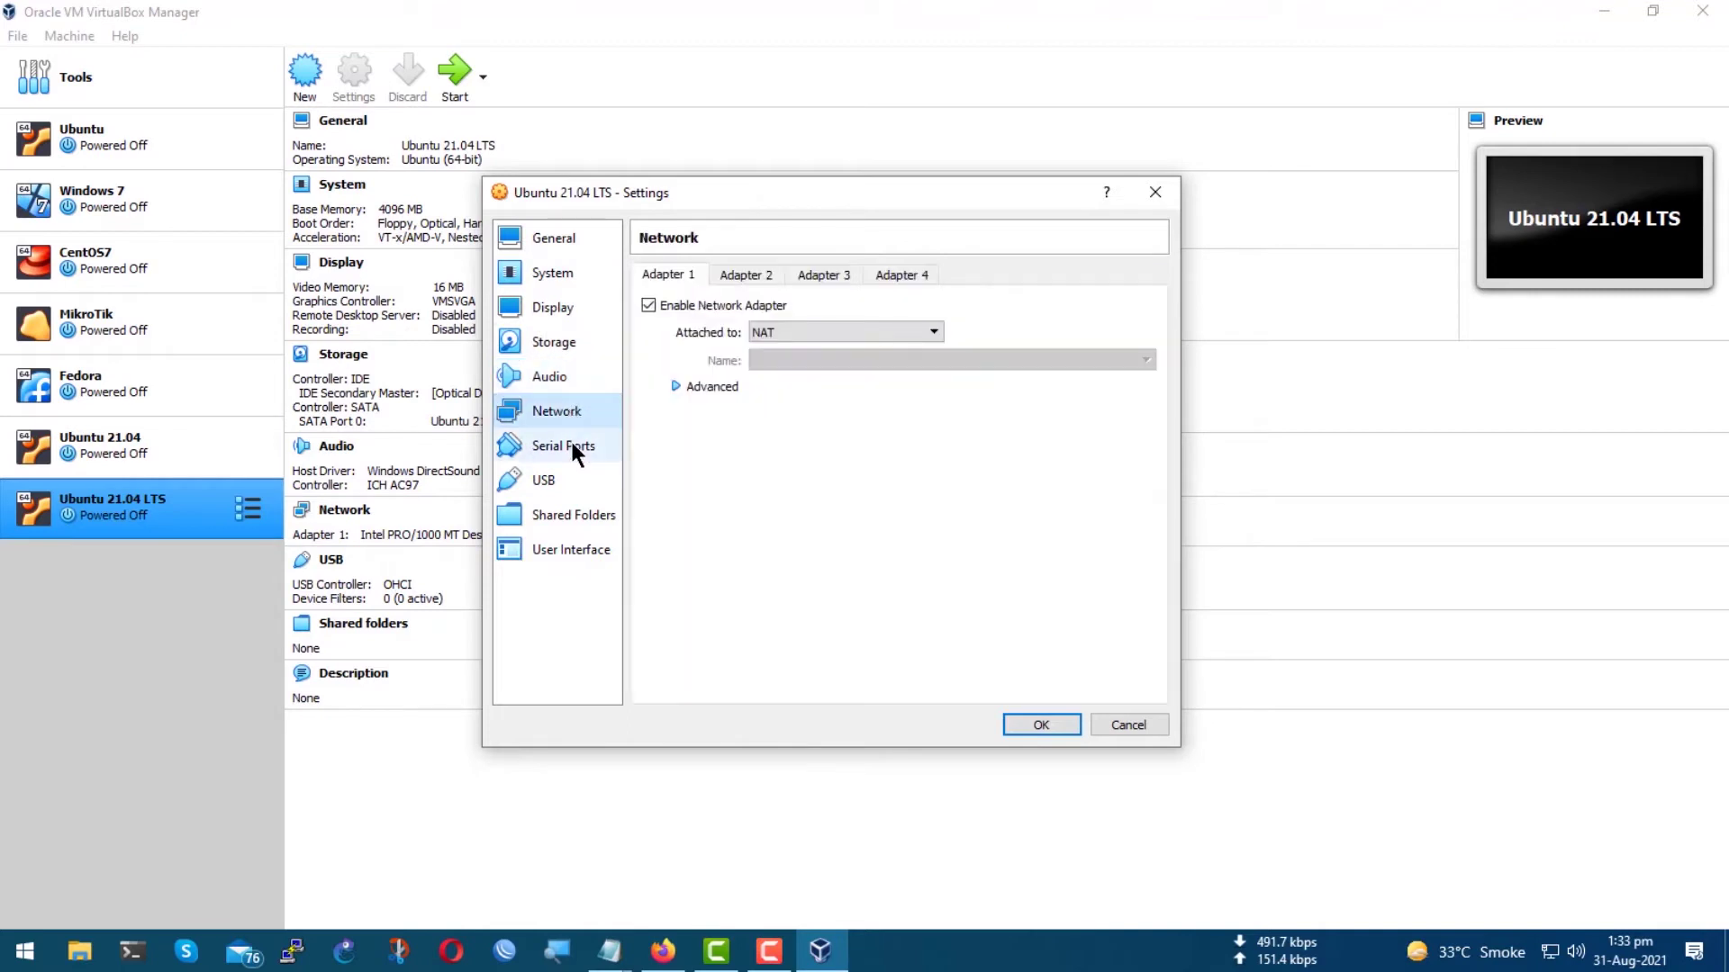
pyautogui.click(740, 272)
pyautogui.click(663, 277)
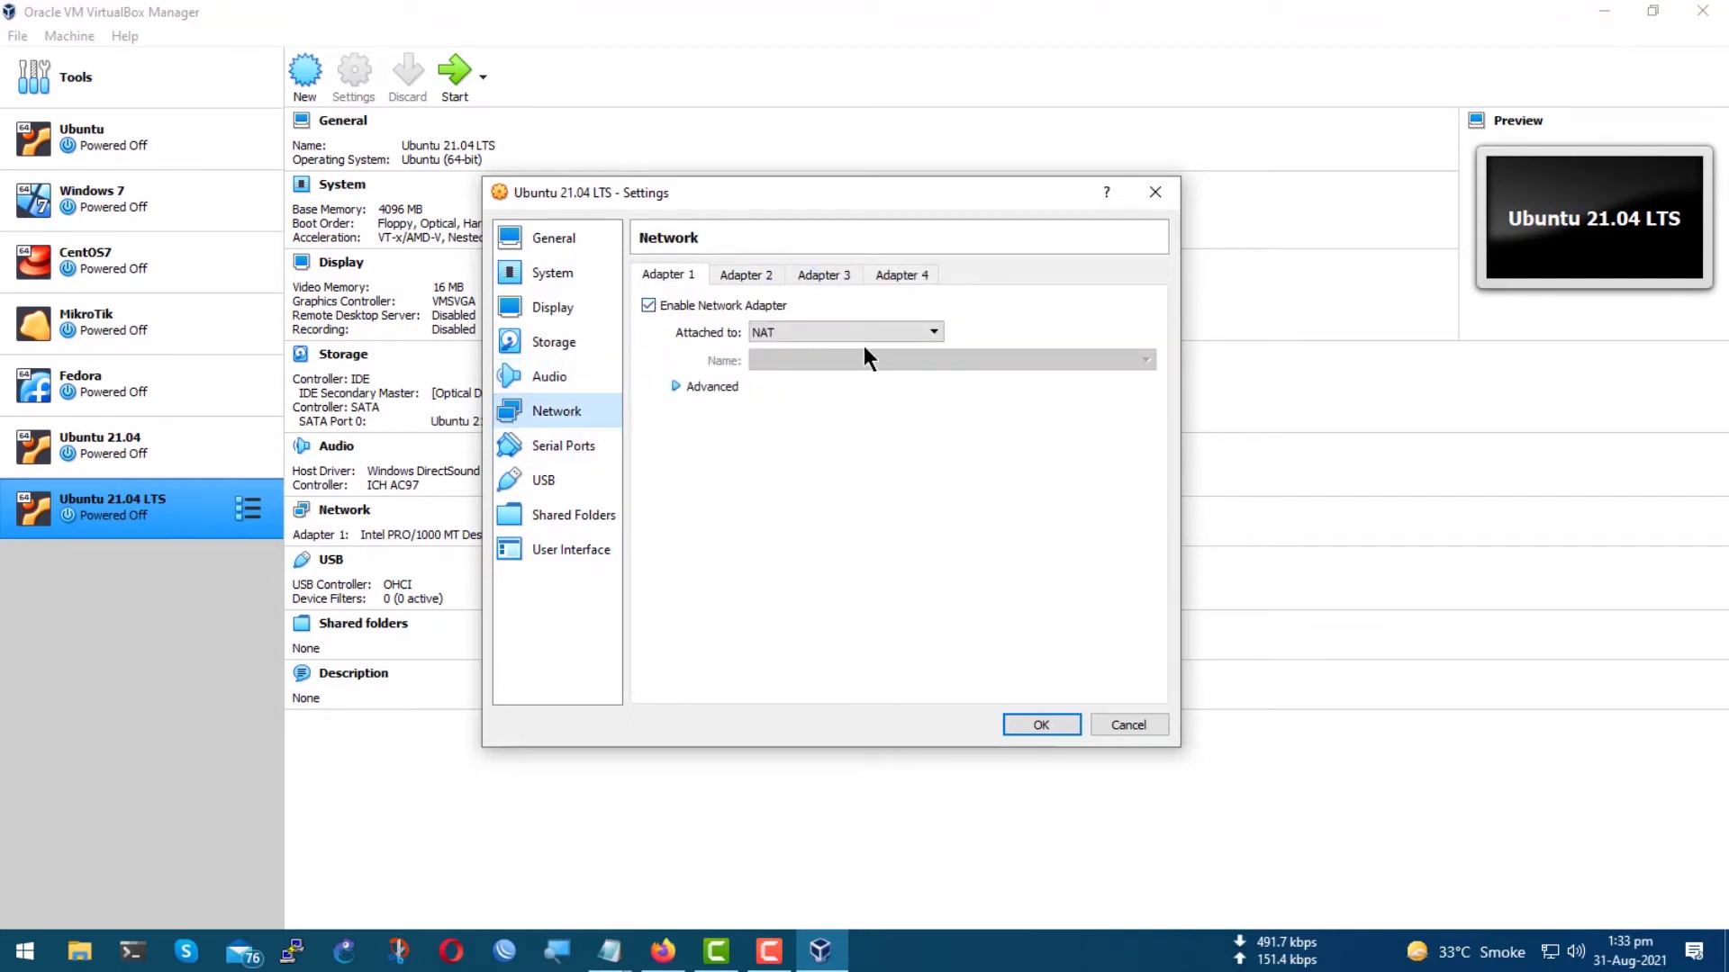
pyautogui.click(835, 331)
pyautogui.click(833, 377)
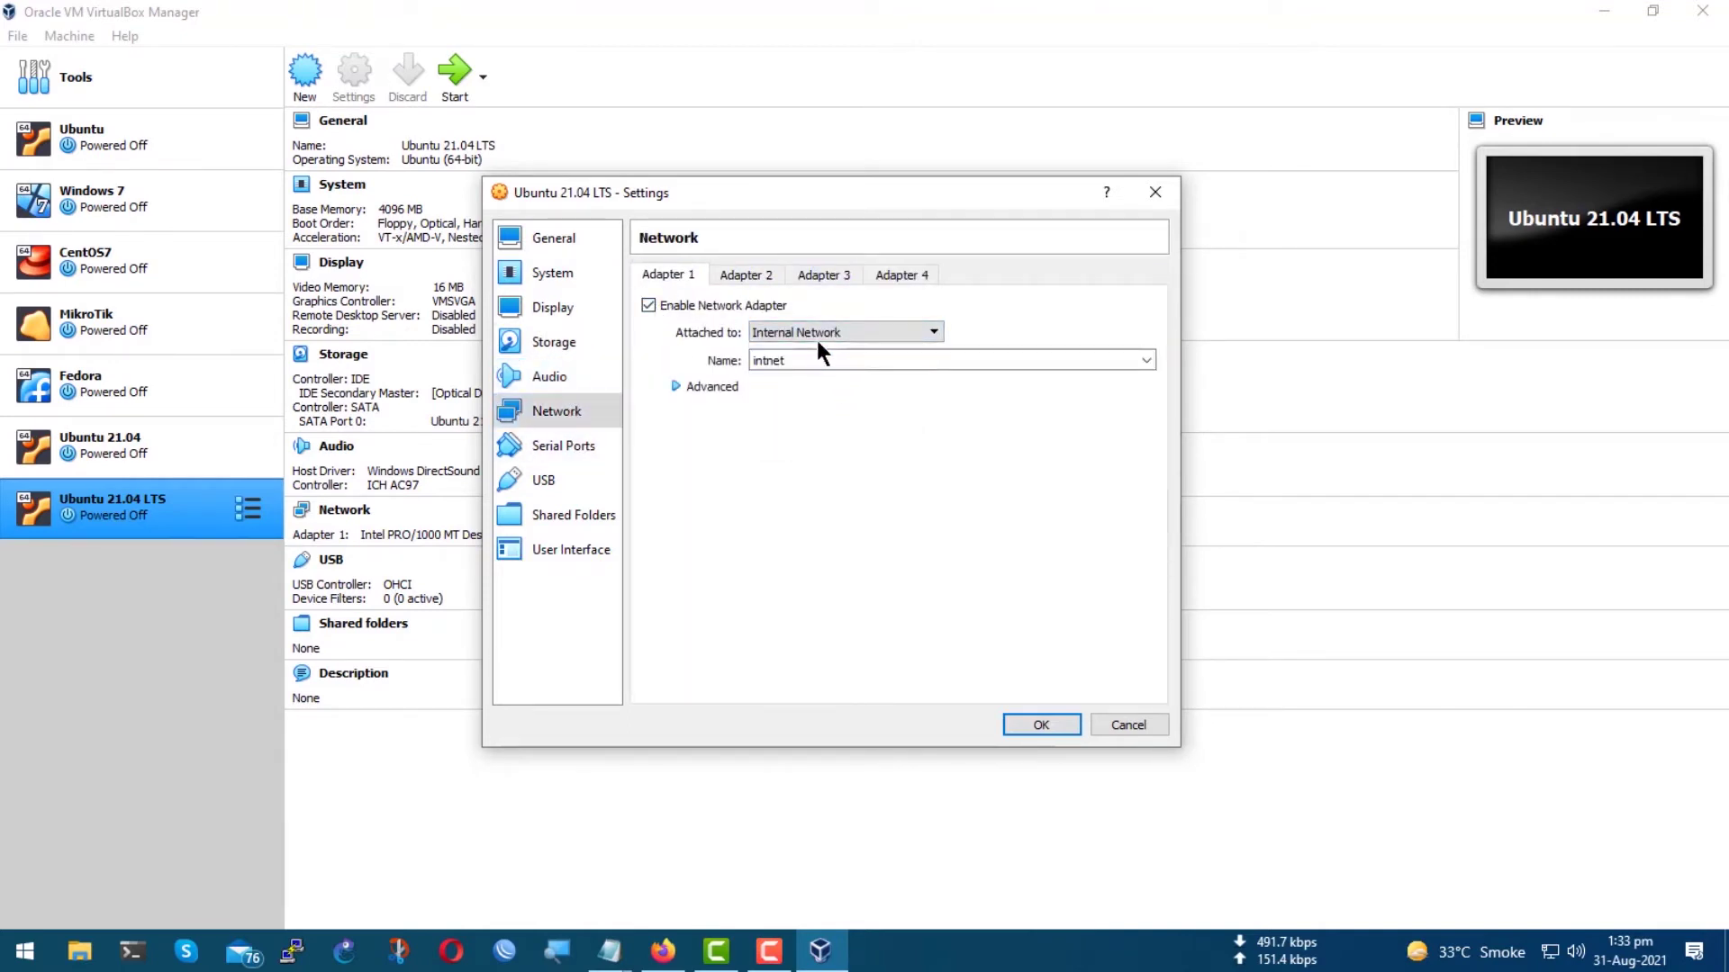
pyautogui.click(814, 333)
pyautogui.click(808, 364)
pyautogui.click(787, 360)
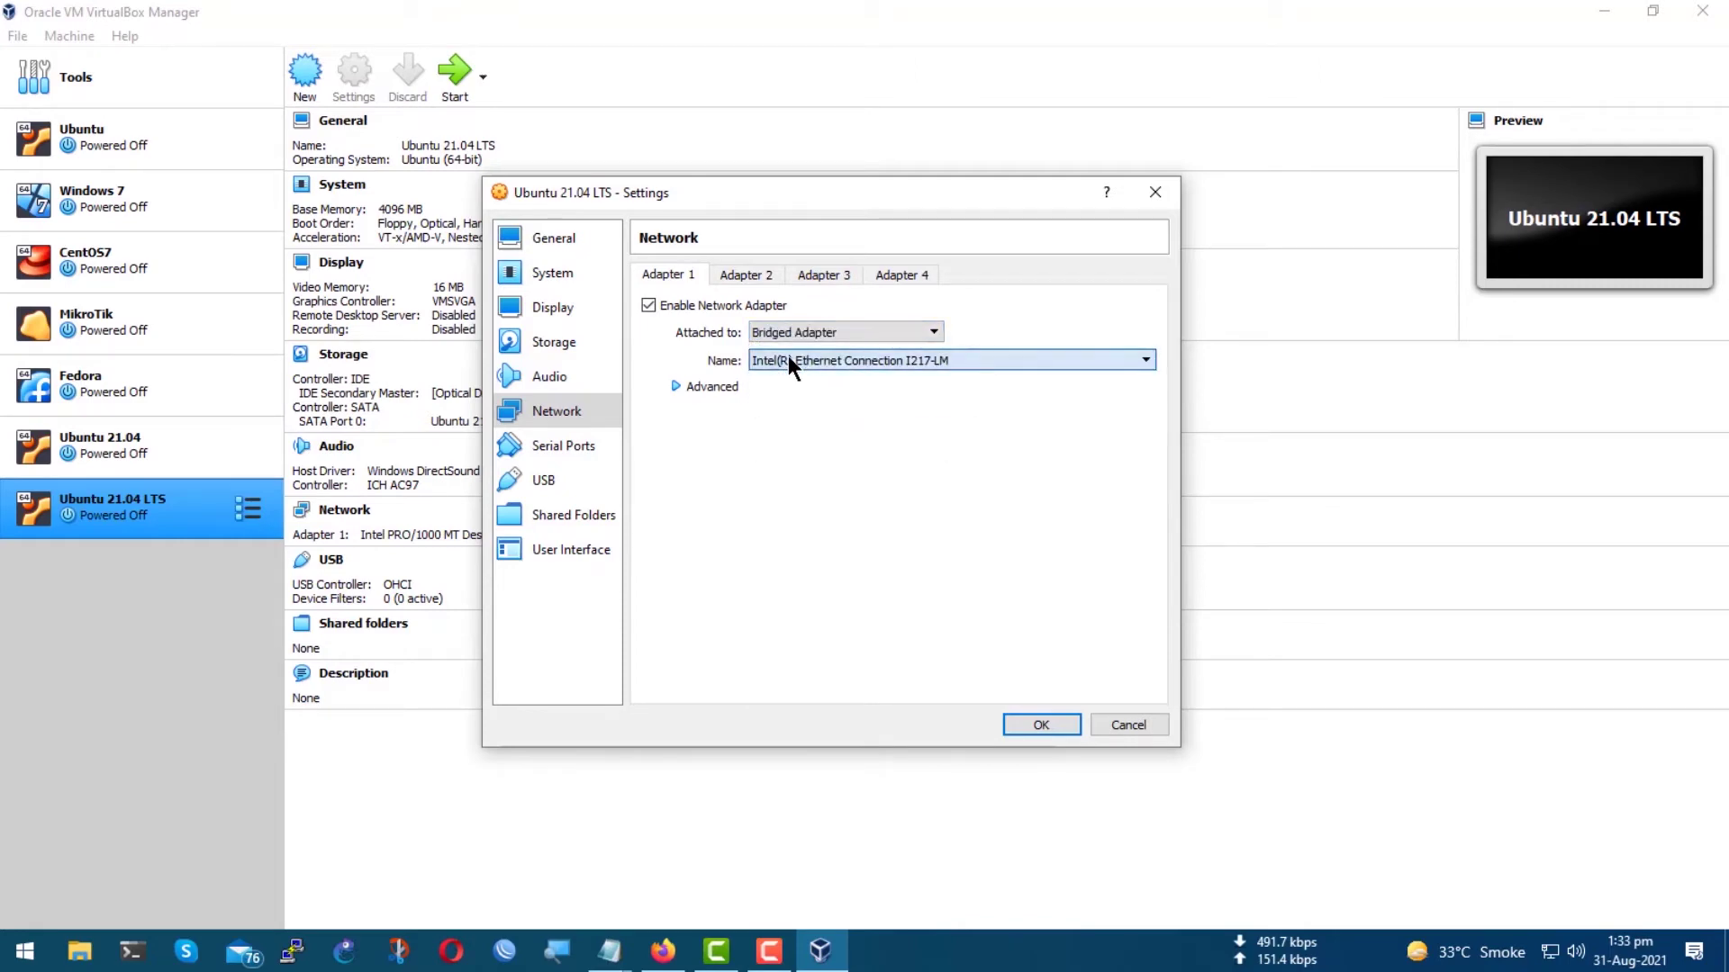
pyautogui.press('super+r')
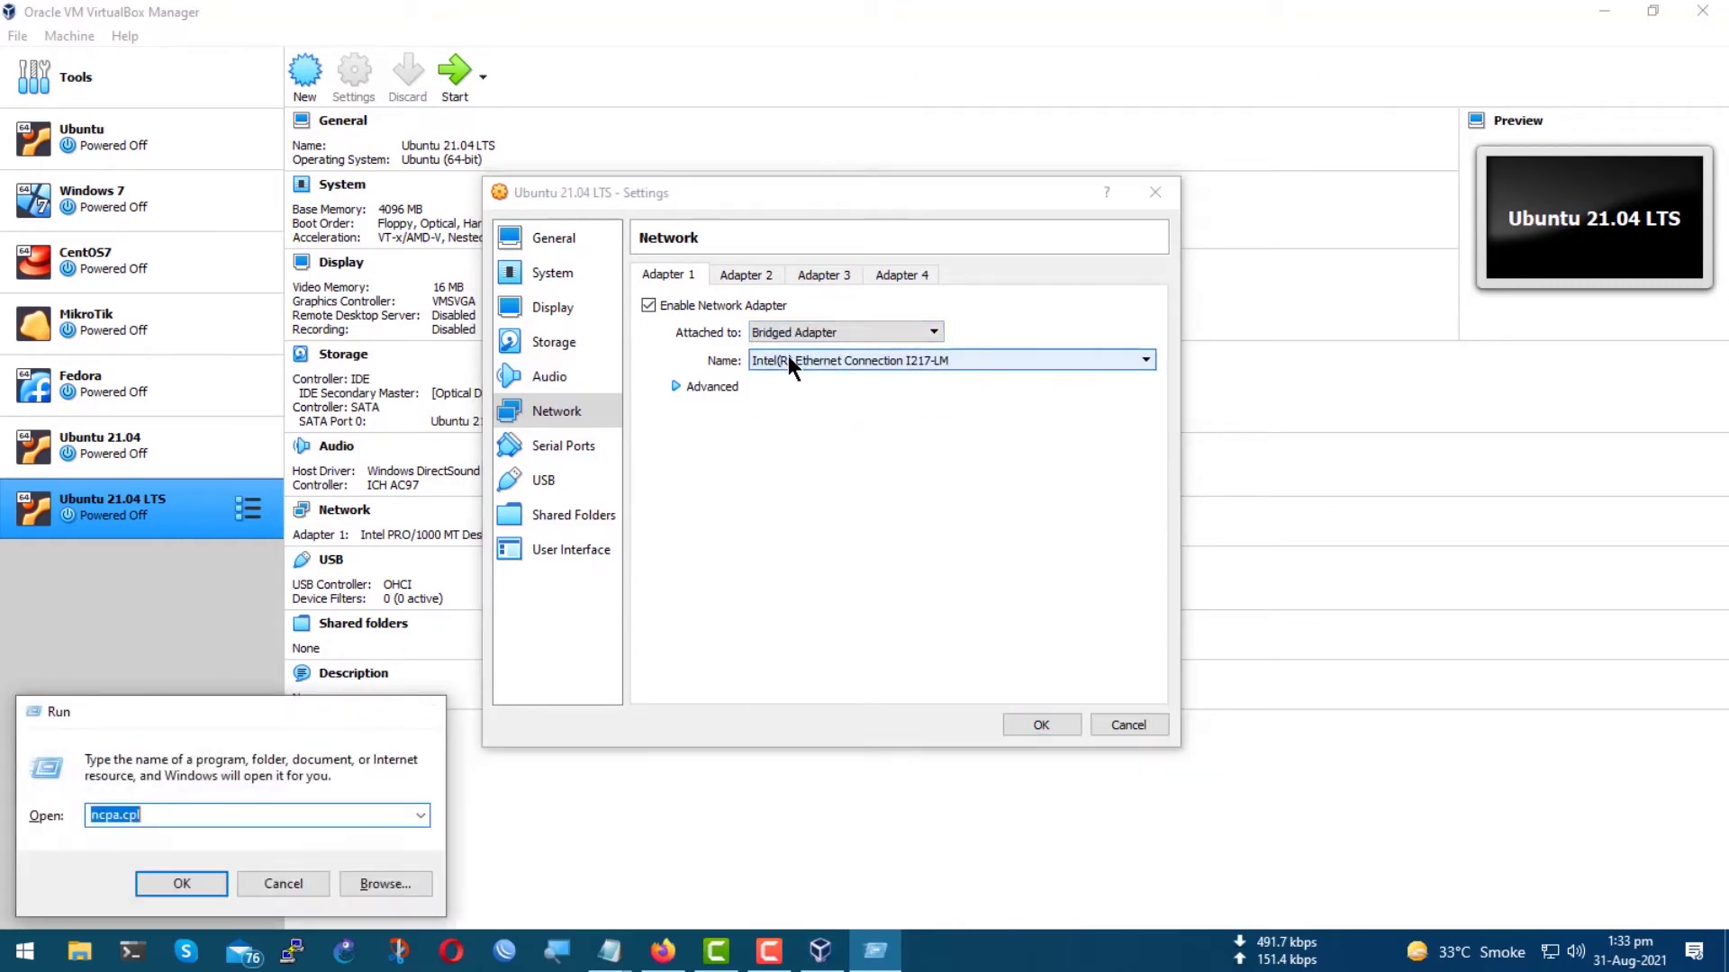
# Confirm in ncpa.cpl that Ethernet 2 uses the Intel(R) Ethernet Connection I217-LM adapter.
pyautogui.press('Return')
pyautogui.rightClick(47, 113)
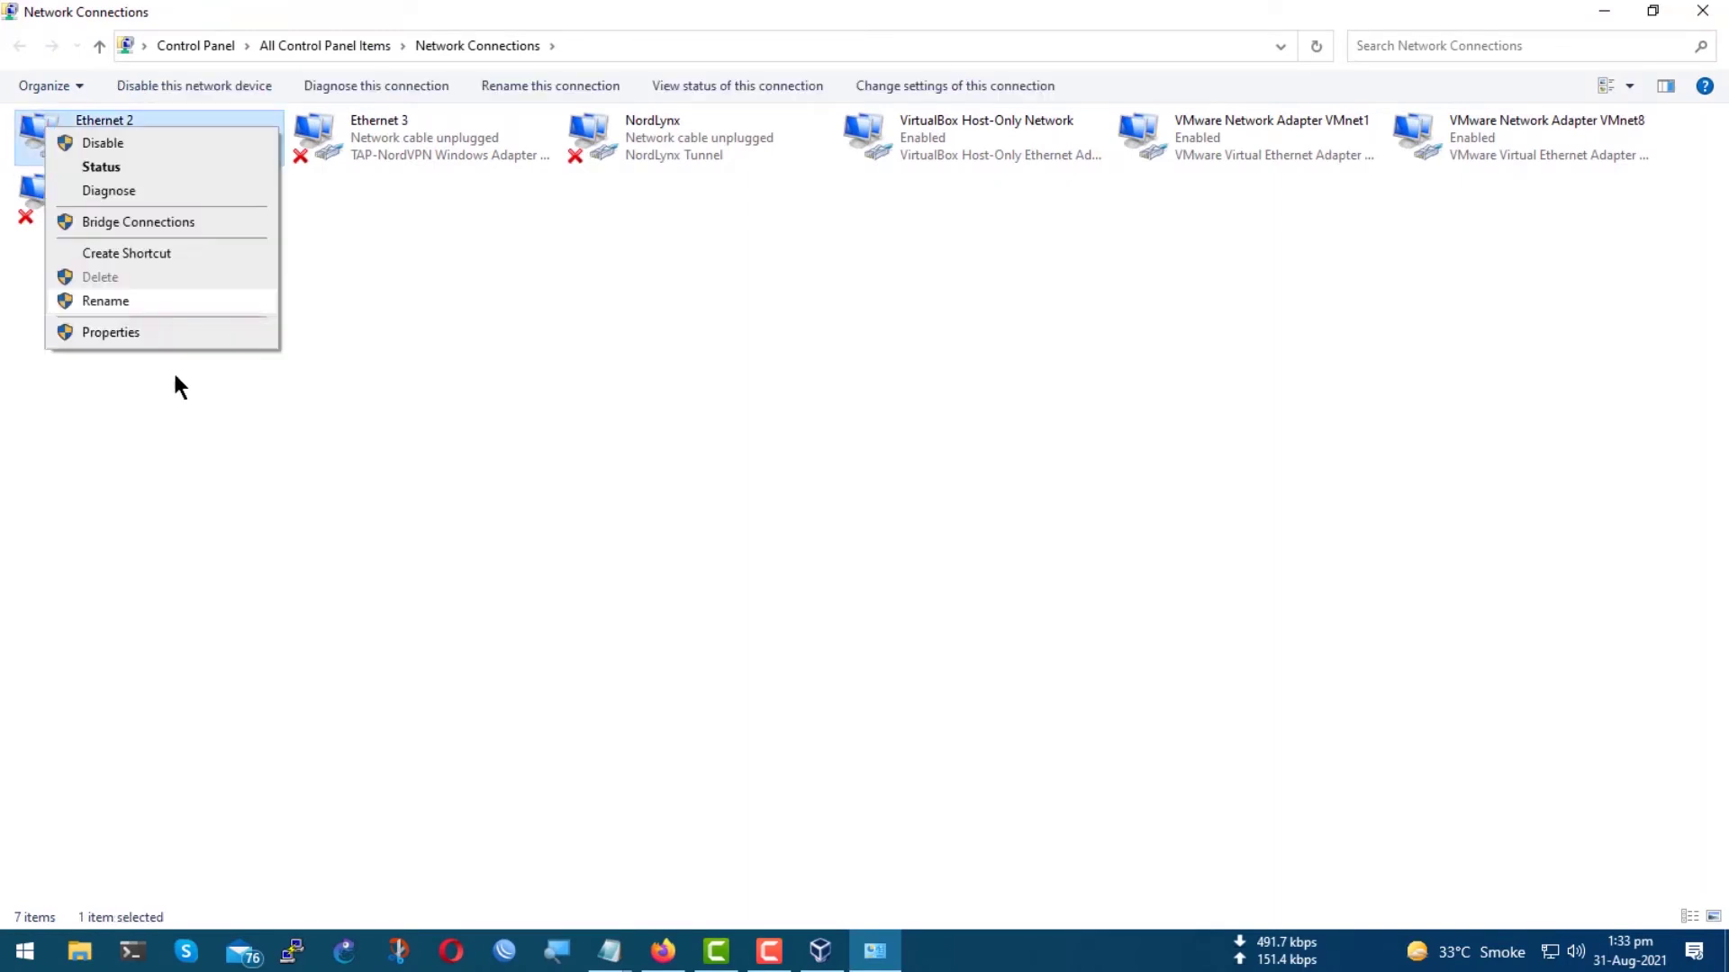
pyautogui.click(143, 332)
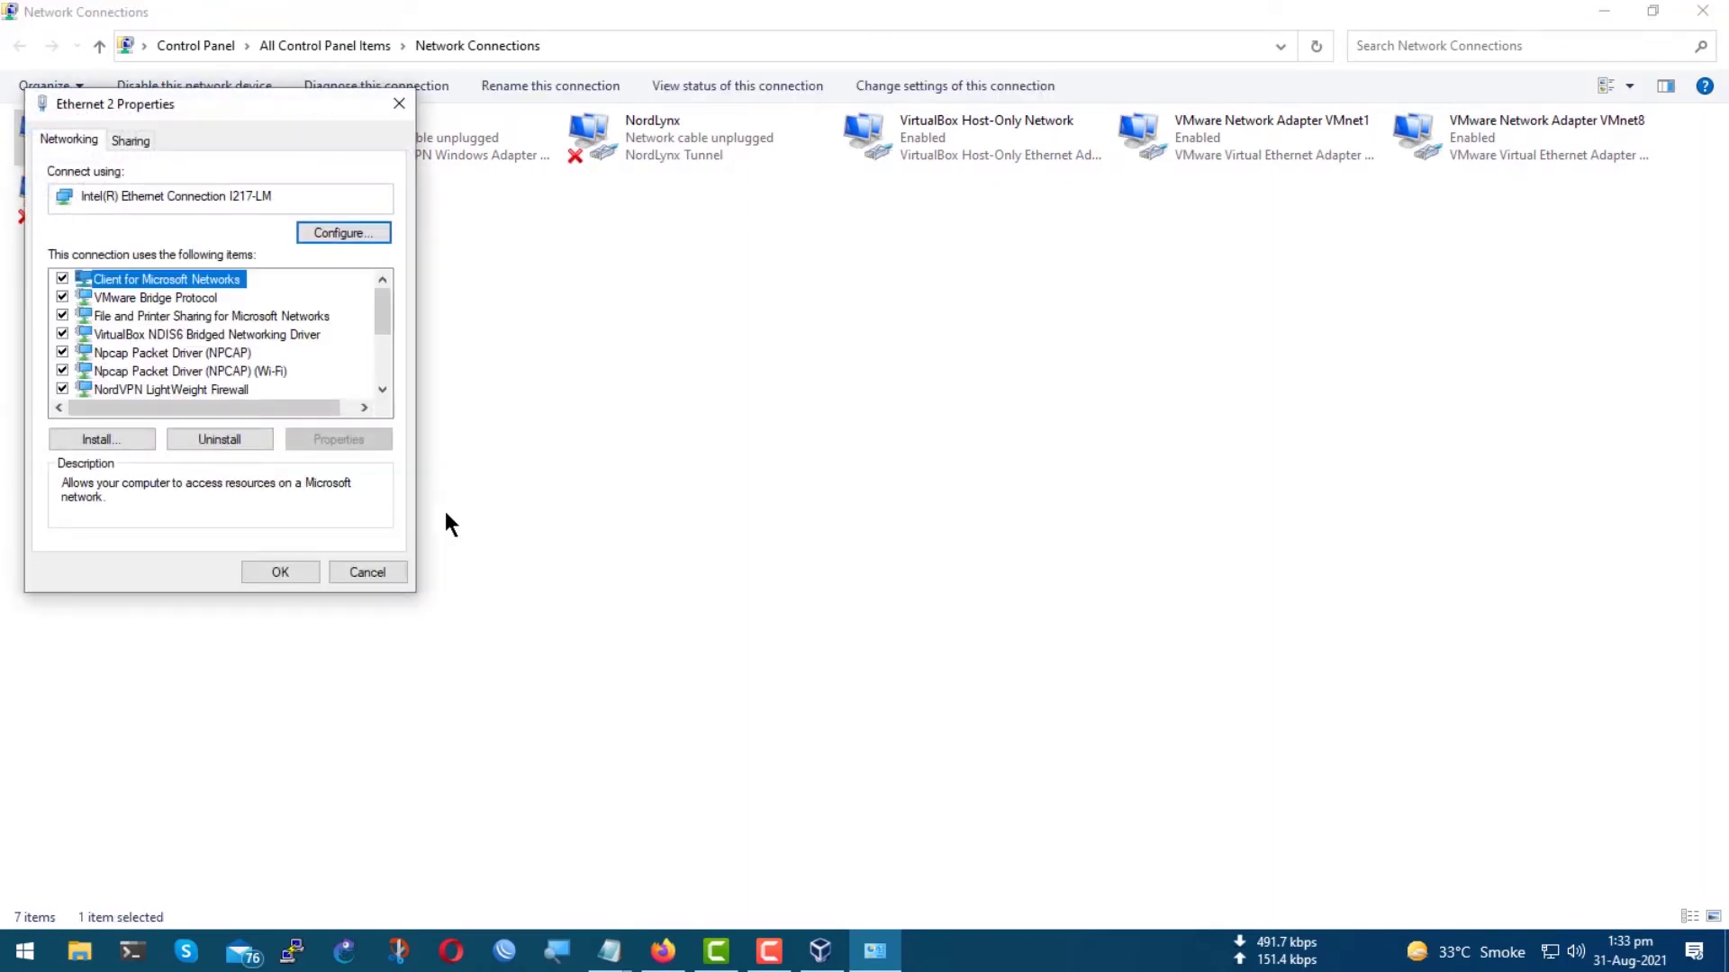
pyautogui.click(308, 227)
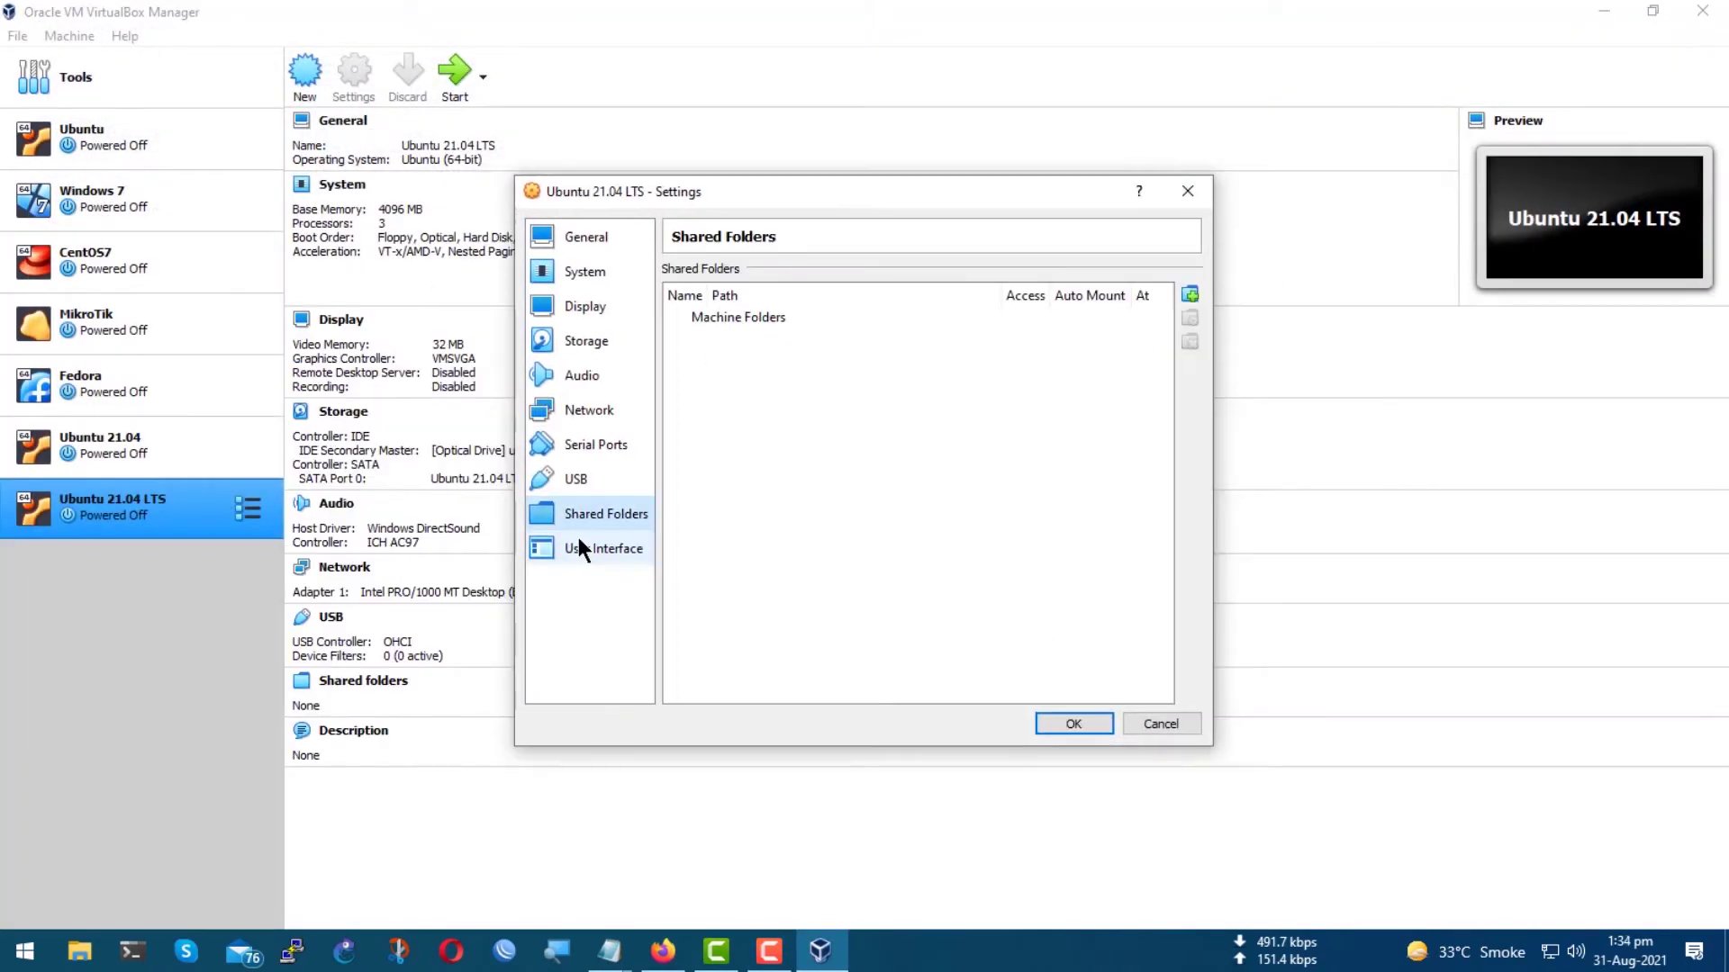
# Save the settings and start Ubuntu 21.04 LTS from ubuntu-21.04-desktop-amd64.iso.
pyautogui.click(576, 546)
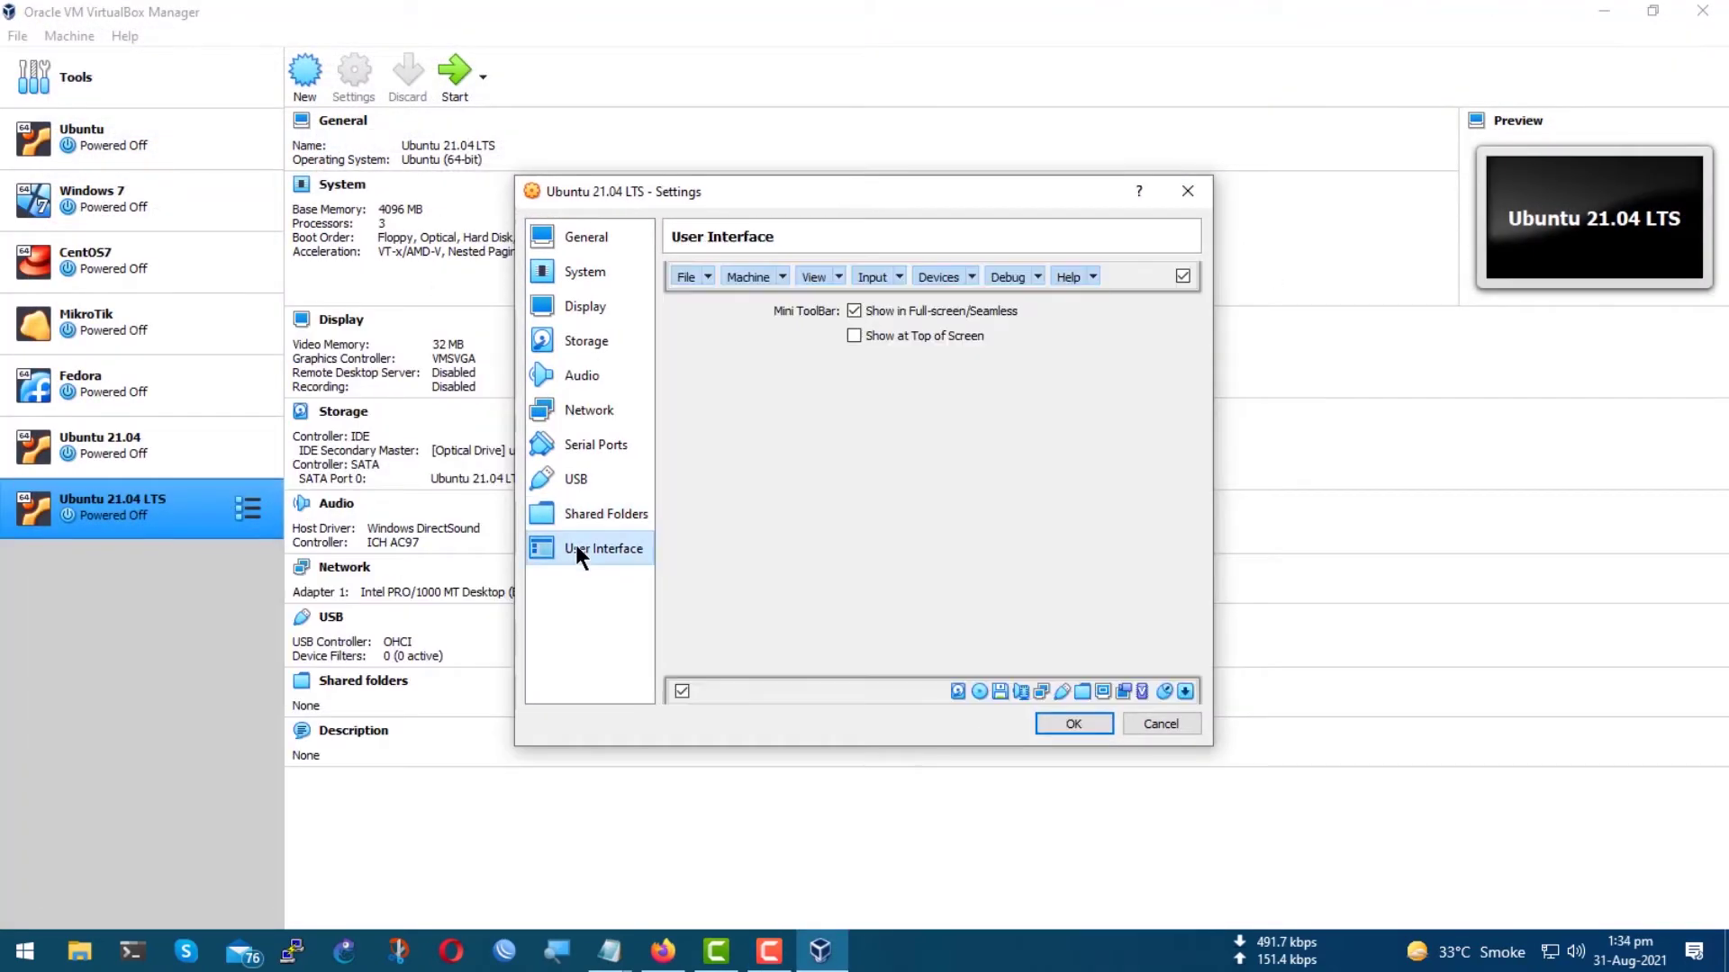
pyautogui.click(1071, 724)
pyautogui.rightClick(191, 521)
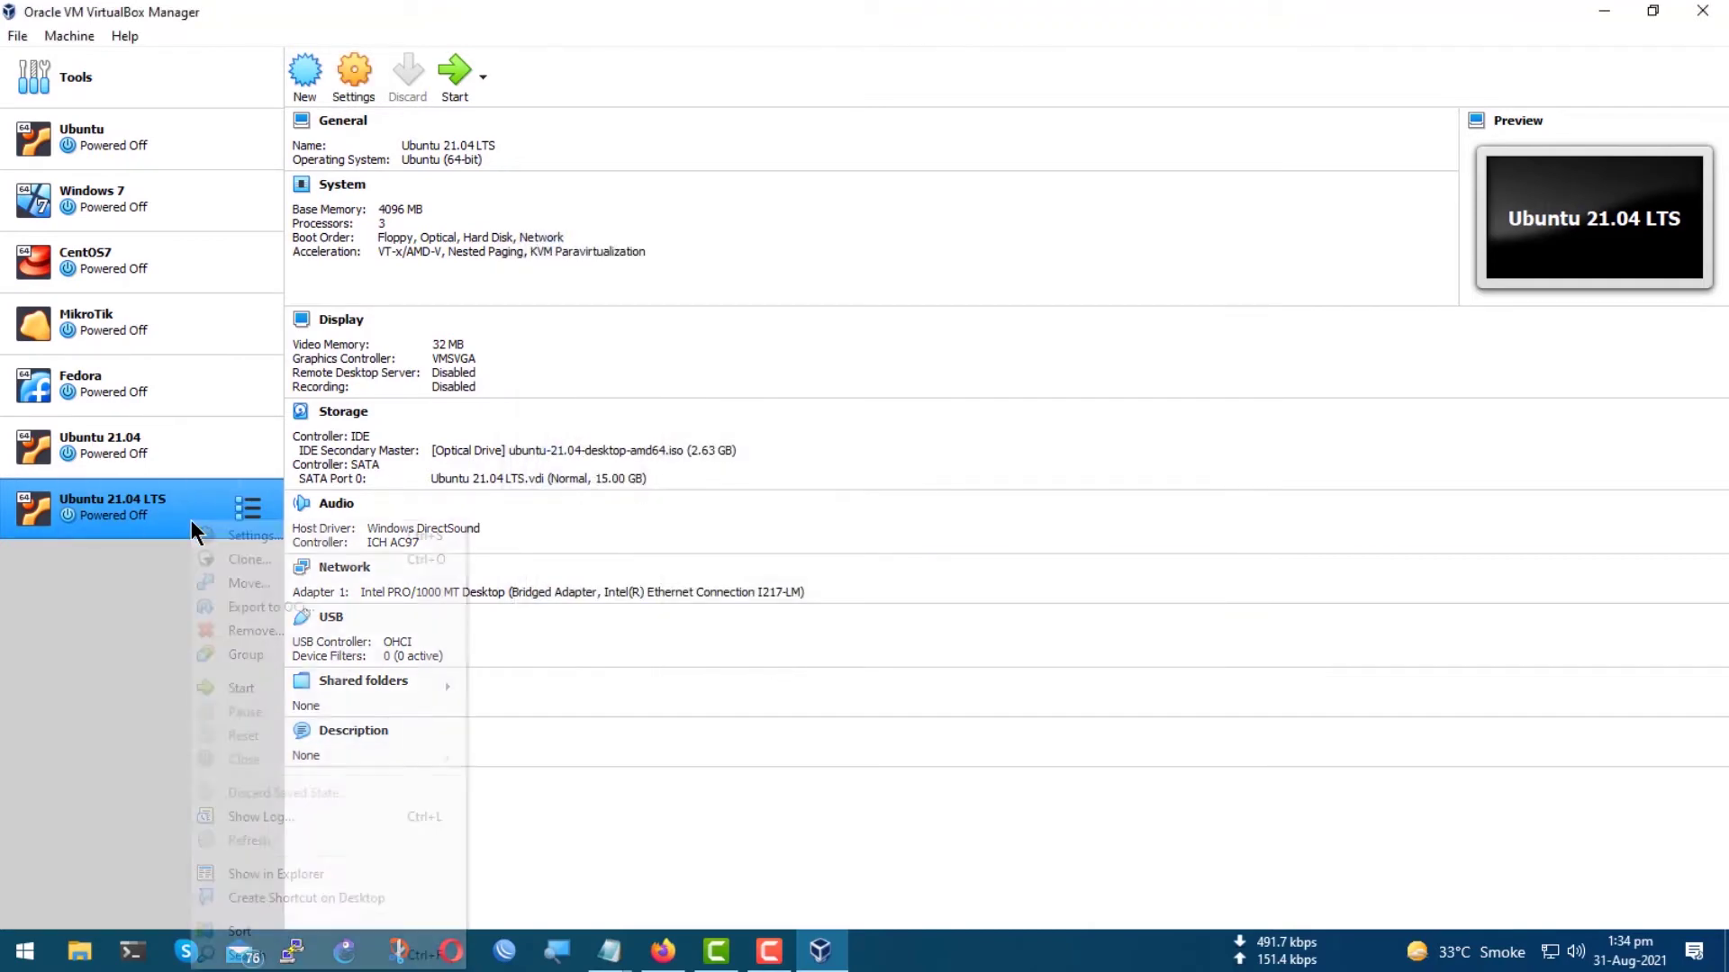
pyautogui.click(243, 536)
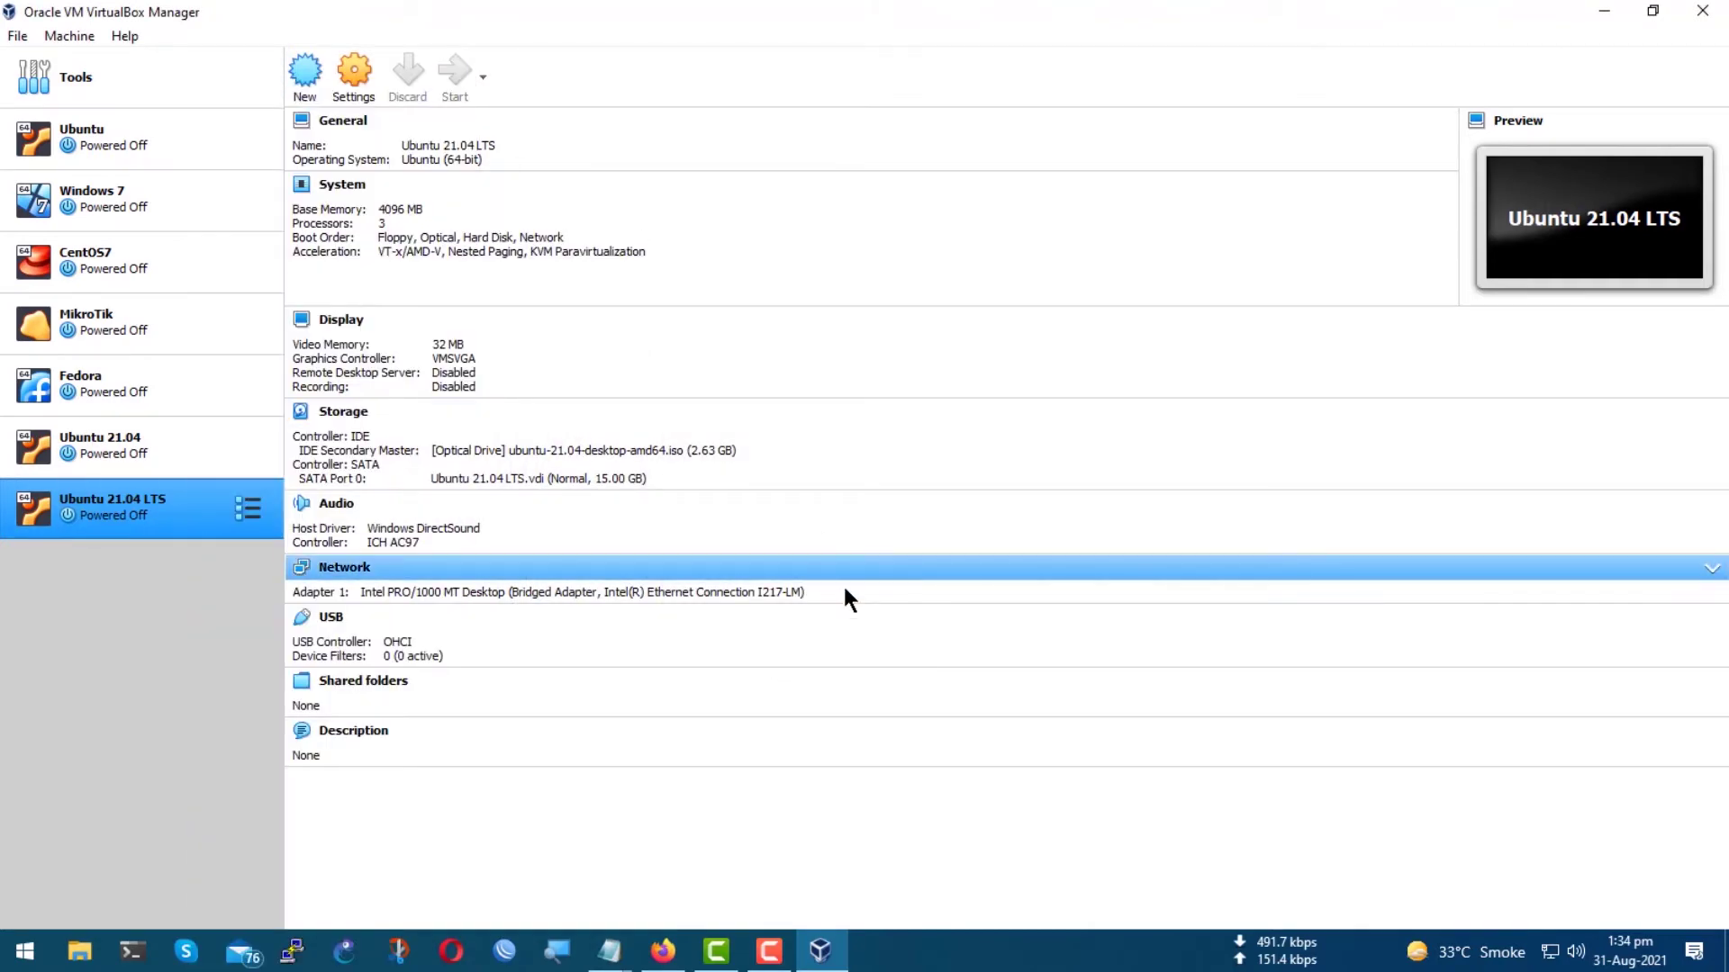
pyautogui.click(829, 565)
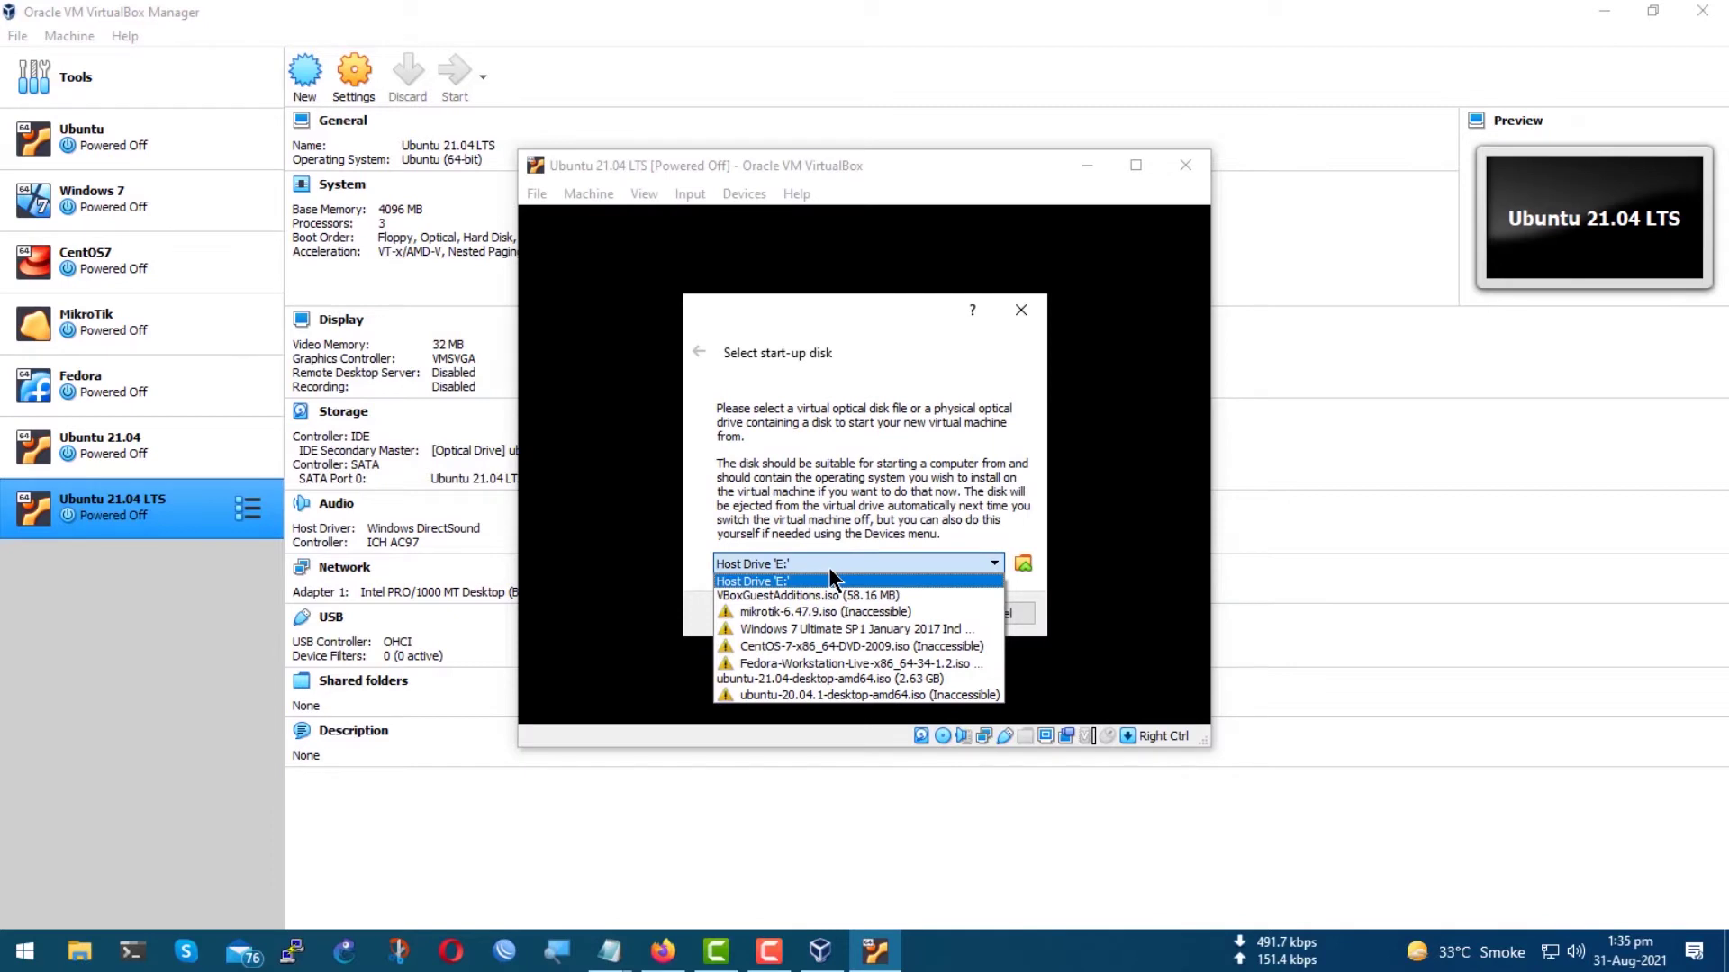
pyautogui.click(879, 678)
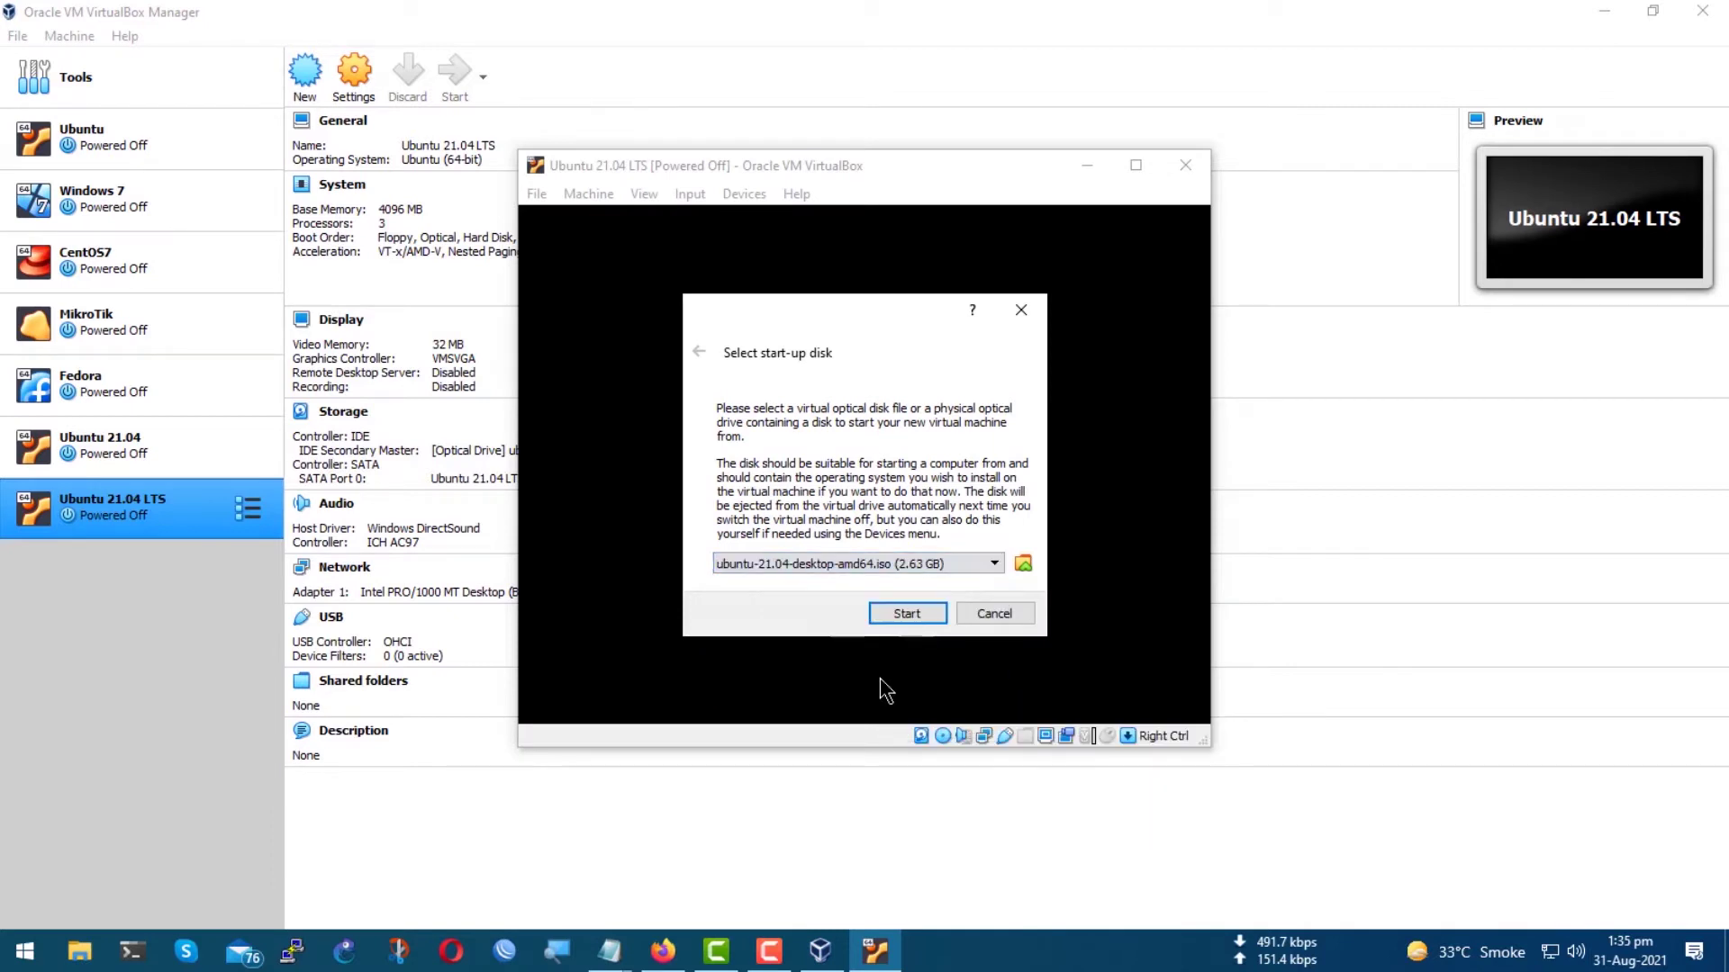
pyautogui.click(904, 615)
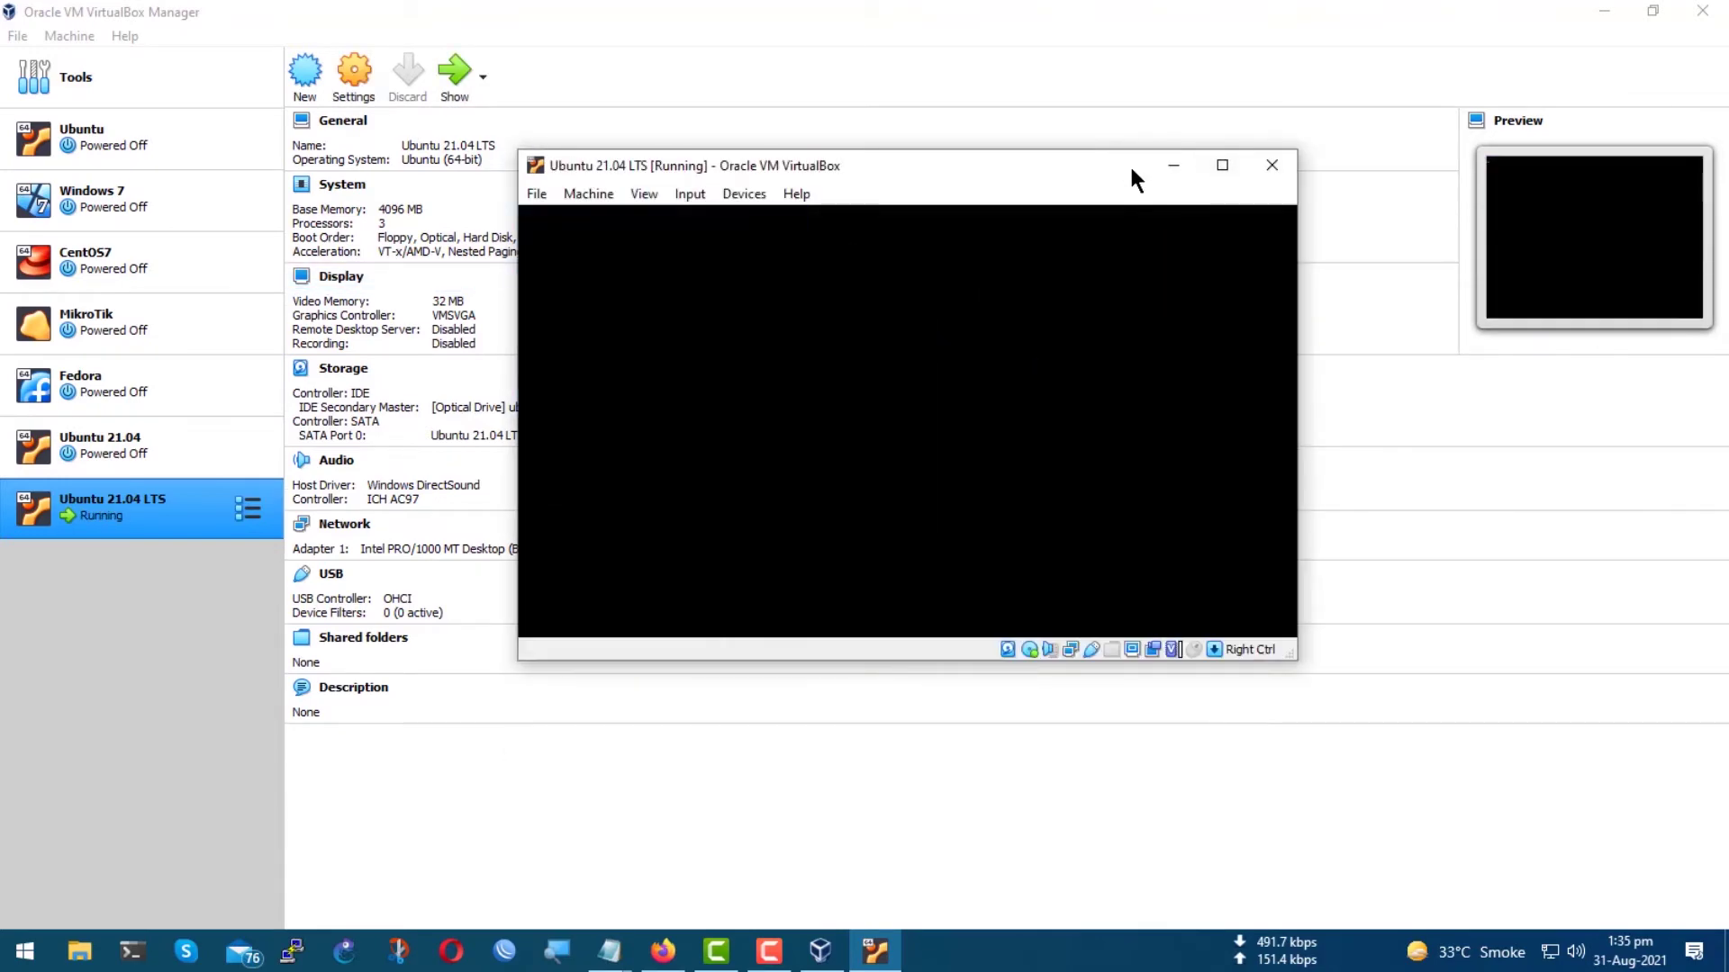
# Boot the Ubuntu ISO, choose Install Ubuntu and accept the English (US) keyboard layout.
pyautogui.press('Return')
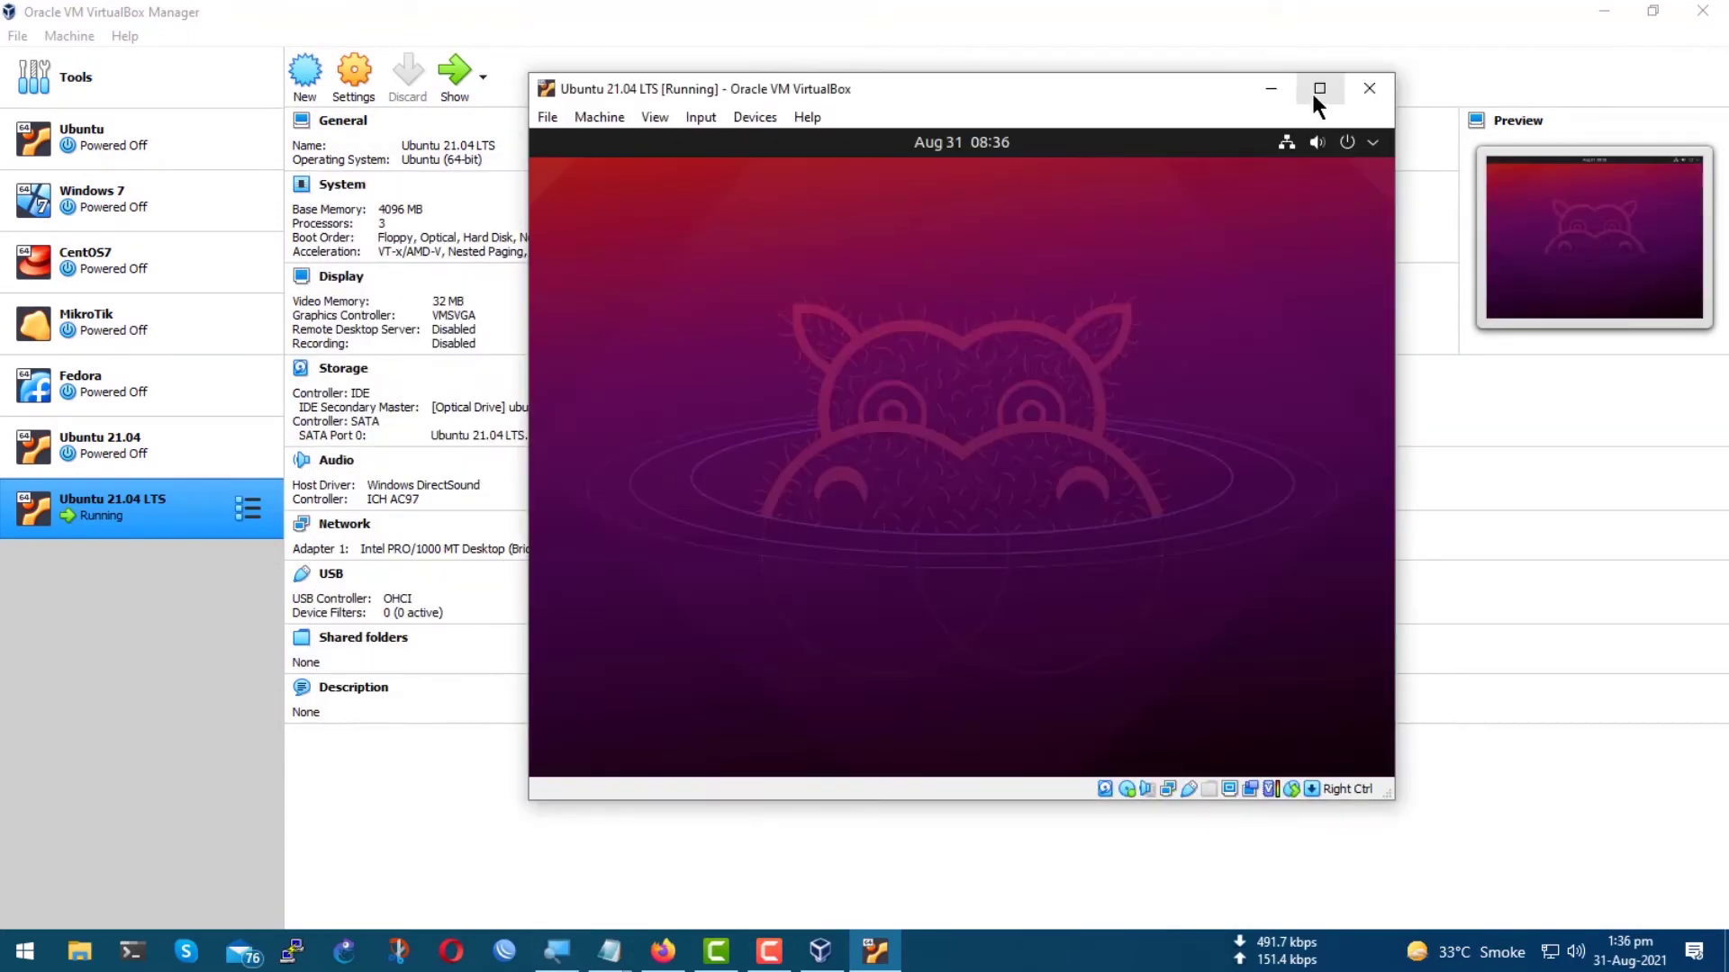
pyautogui.click(1315, 86)
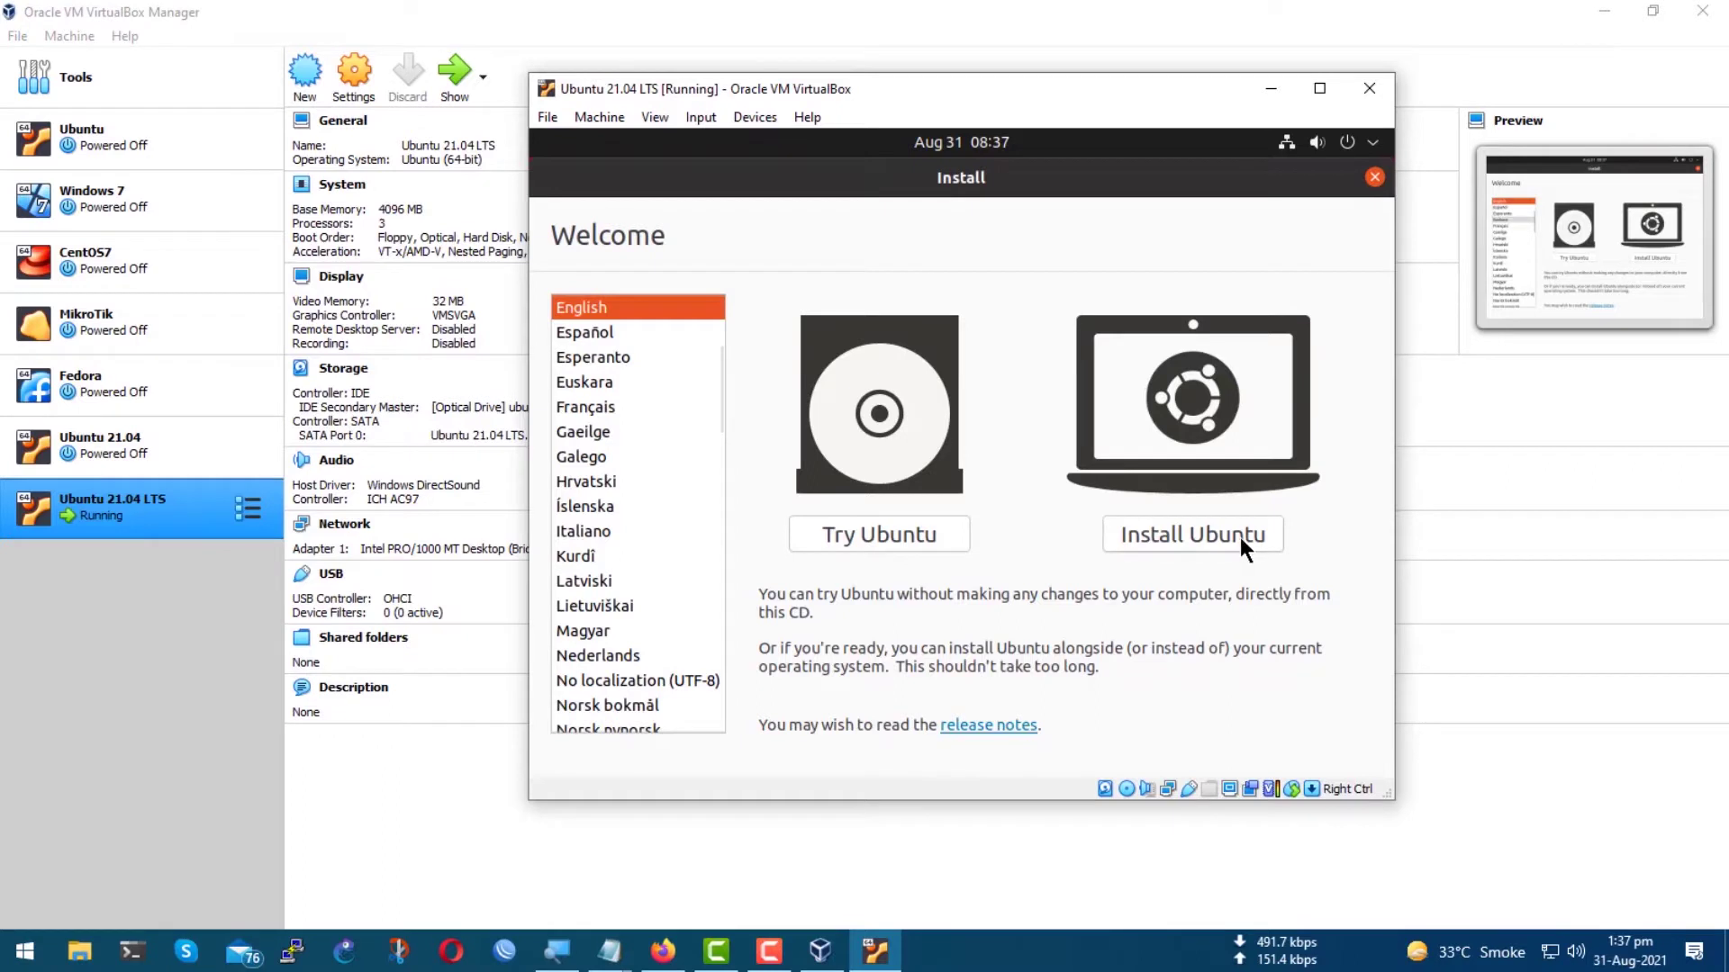
pyautogui.scroll(-10, 585, 522)
pyautogui.scroll(12, 591, 531)
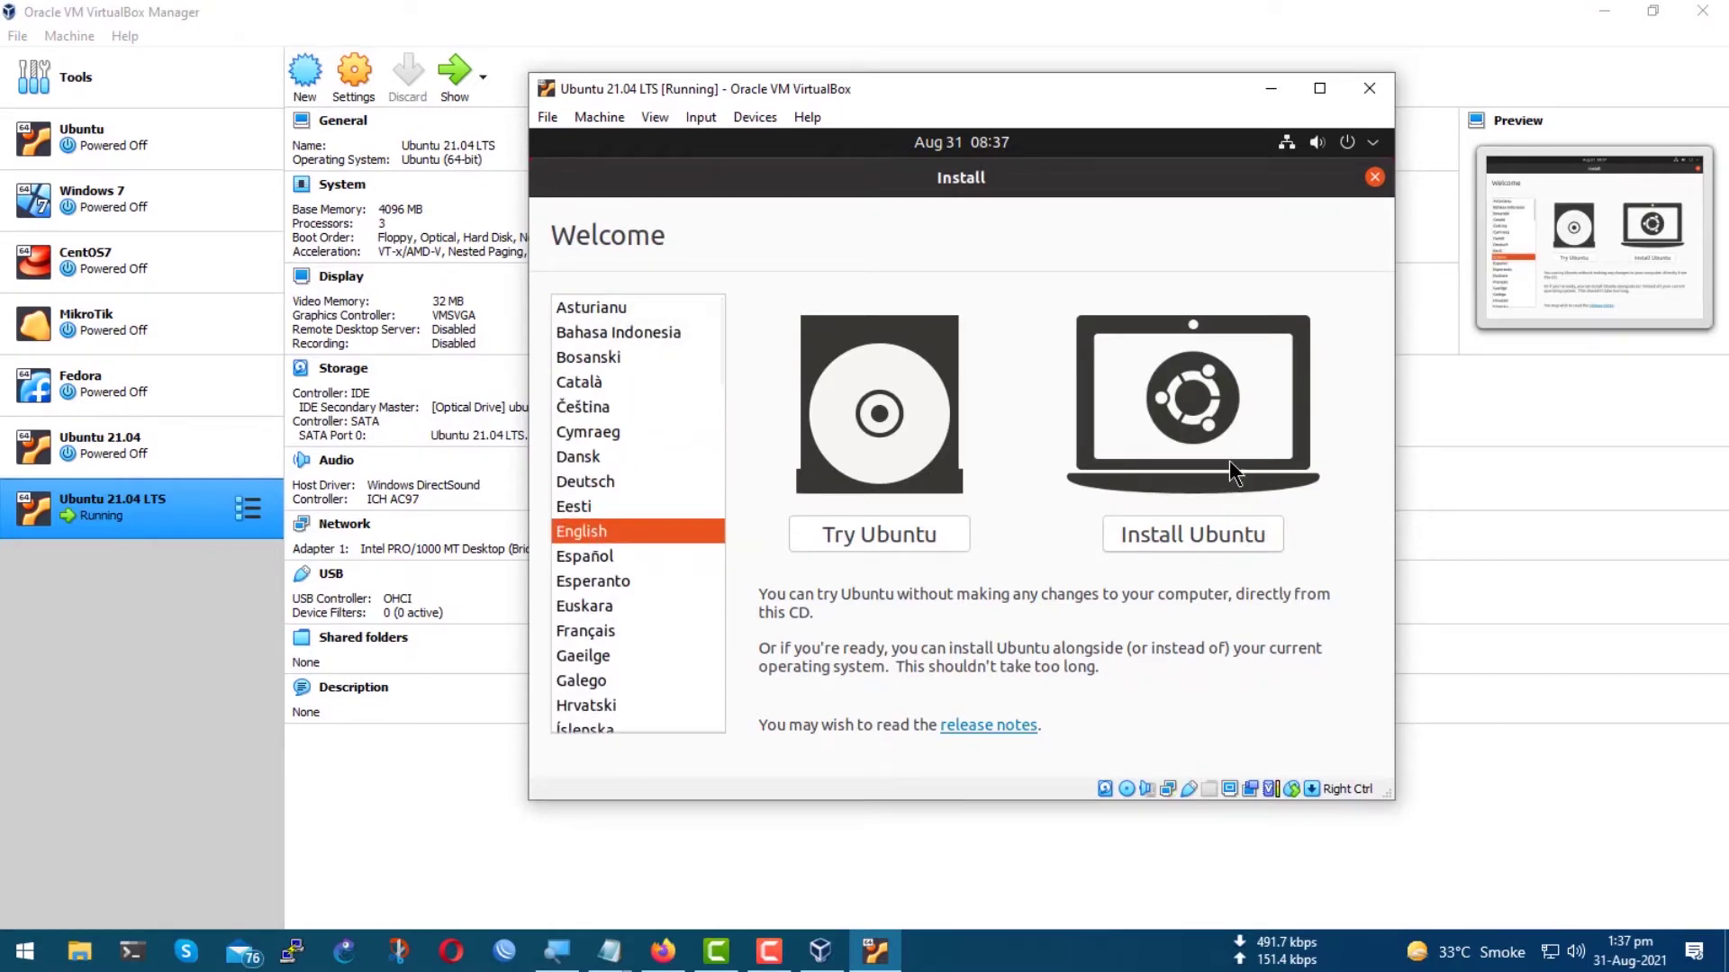
pyautogui.click(1175, 533)
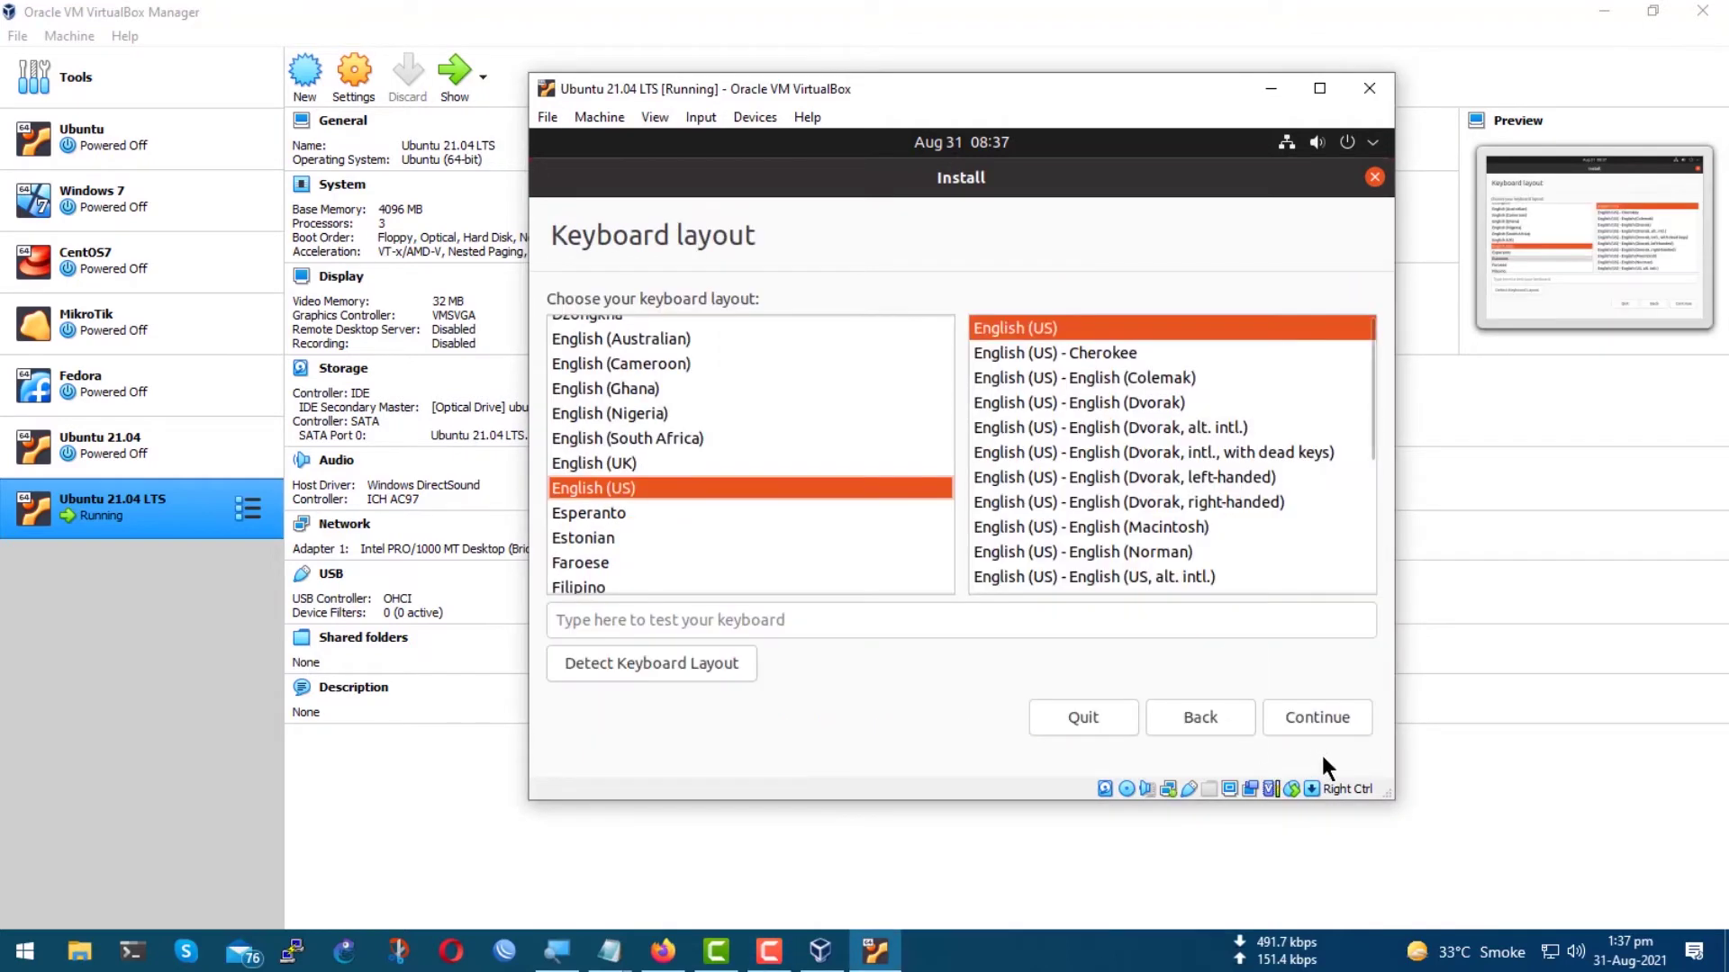
pyautogui.click(1326, 716)
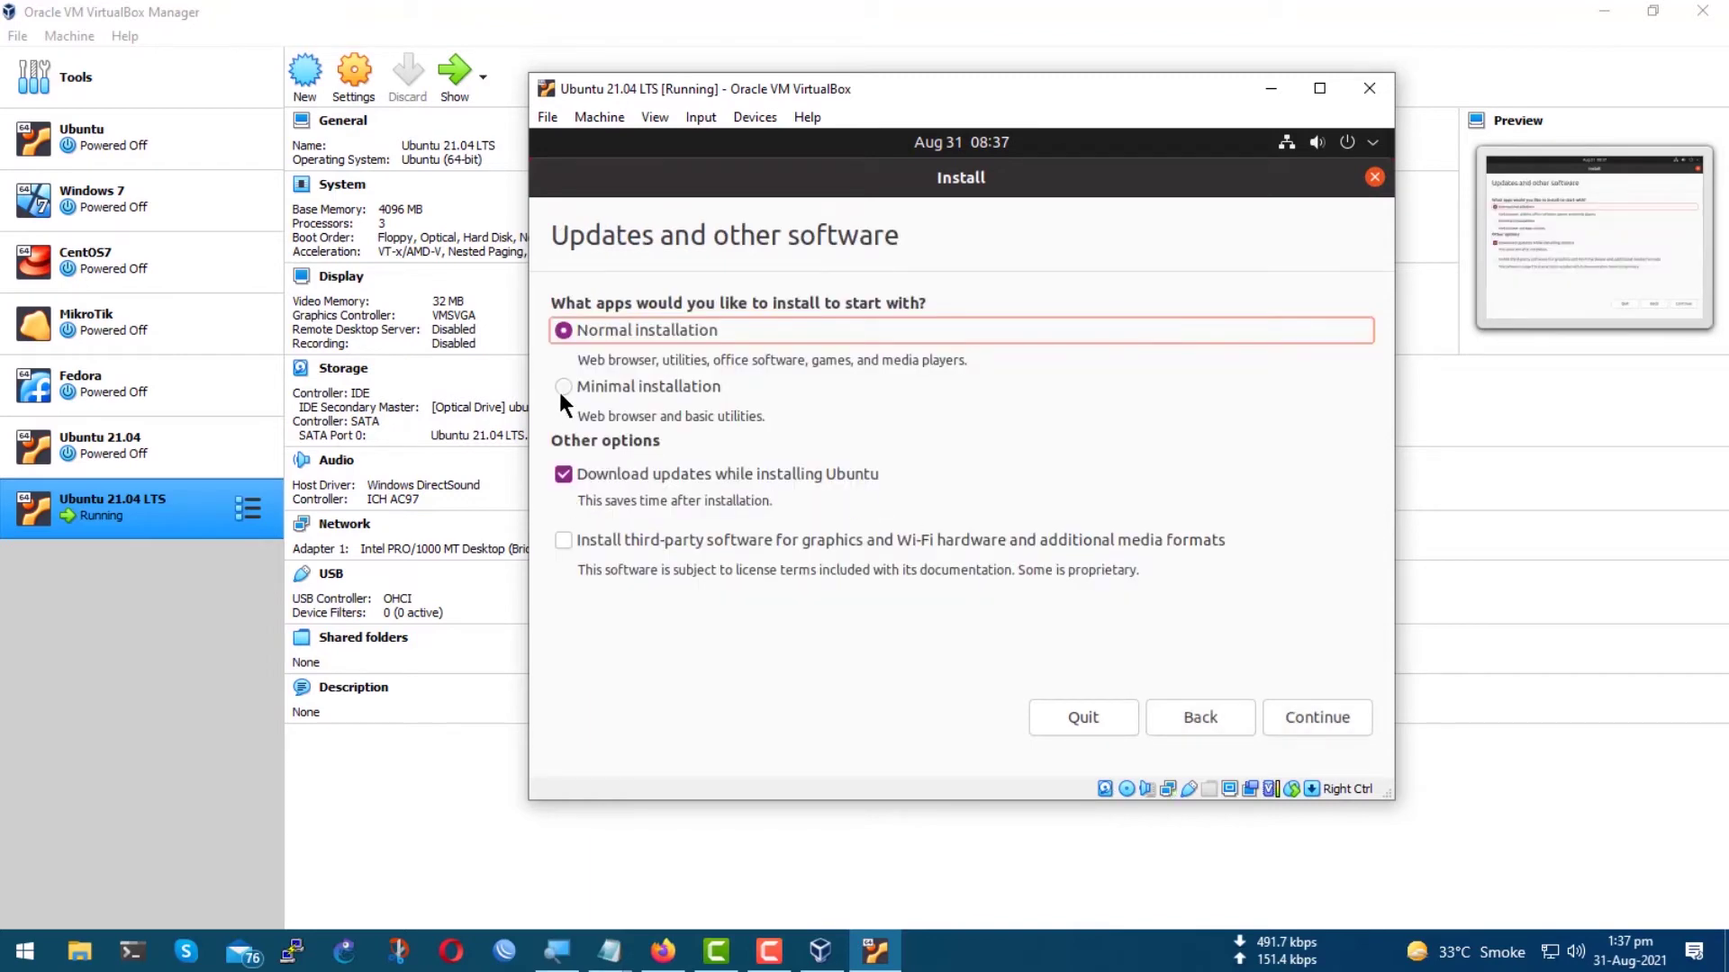
# Keep Normal installation and add third-party graphics, Wi-Fi and media software.
pyautogui.click(562, 389)
pyautogui.click(639, 329)
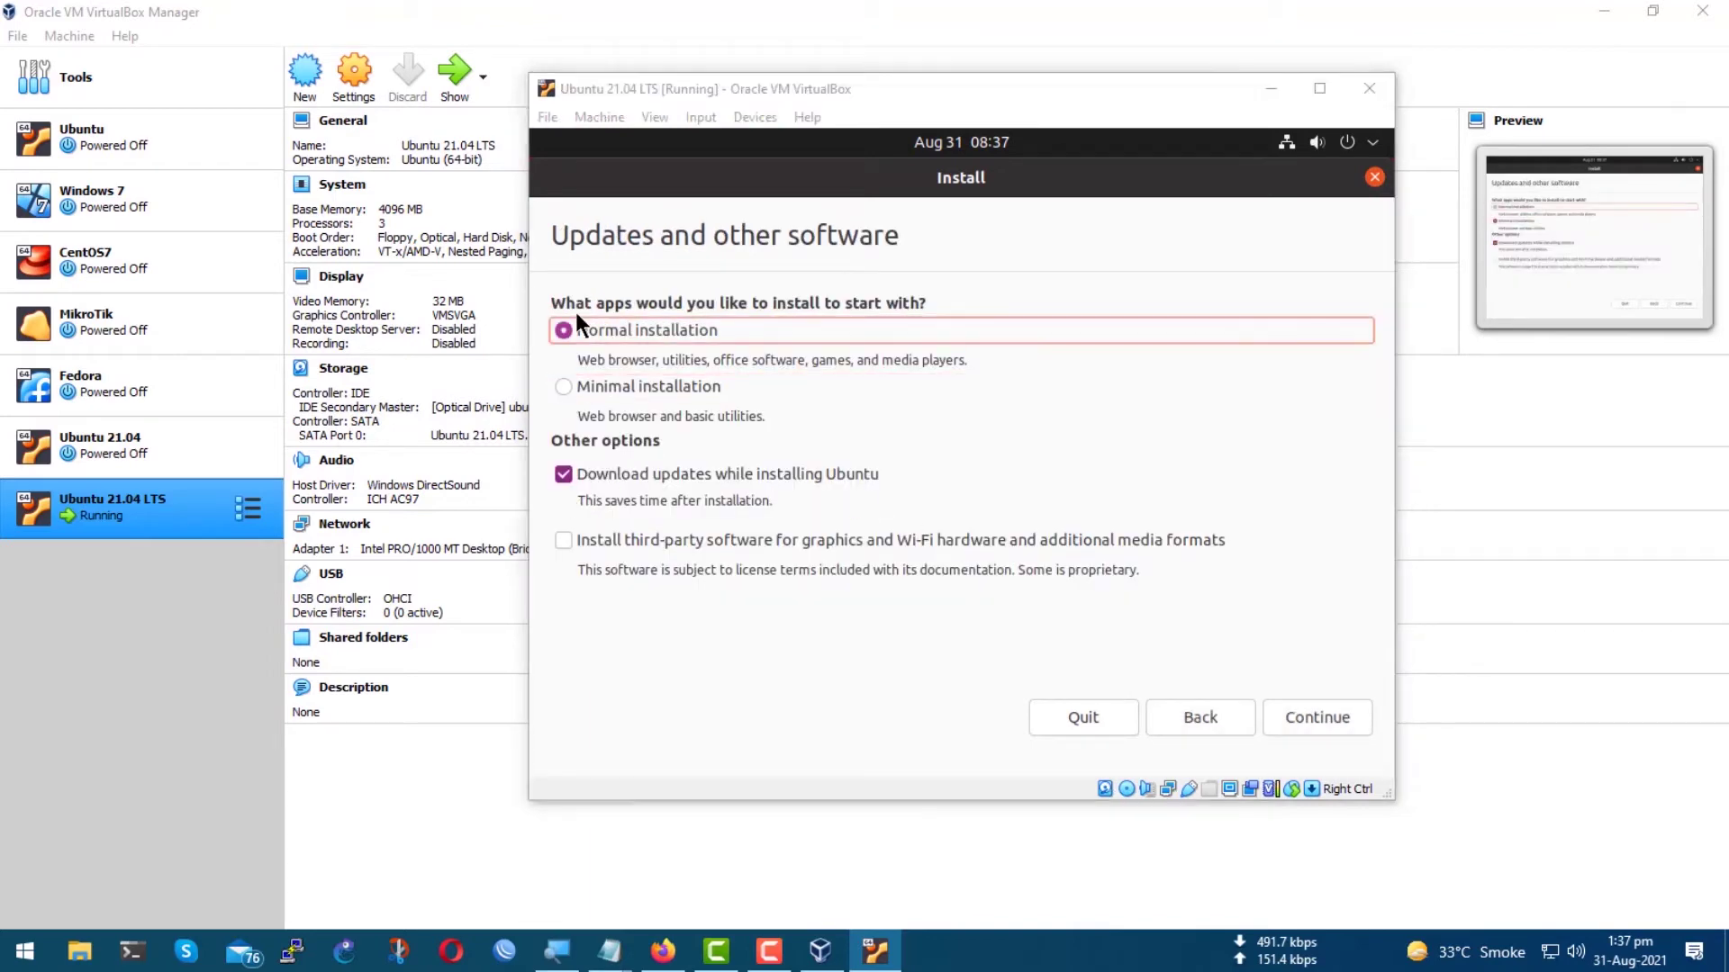
pyautogui.moveTo(522, 290); pyautogui.dragTo(1036, 429)
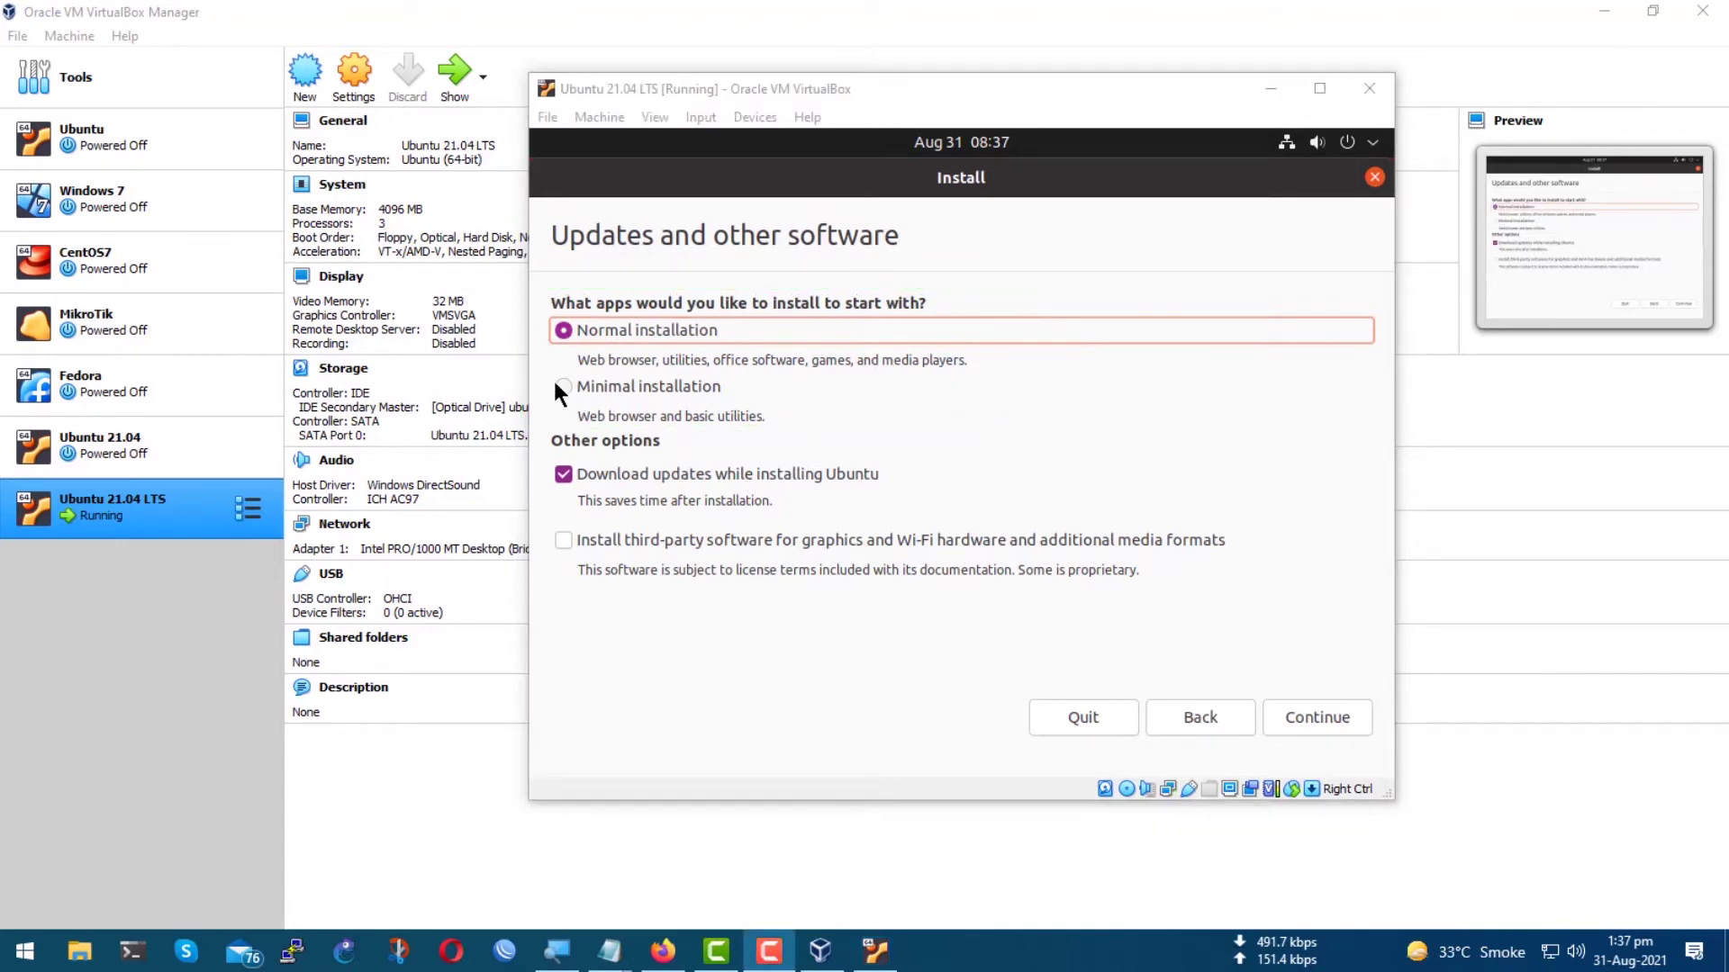
pyautogui.click(560, 543)
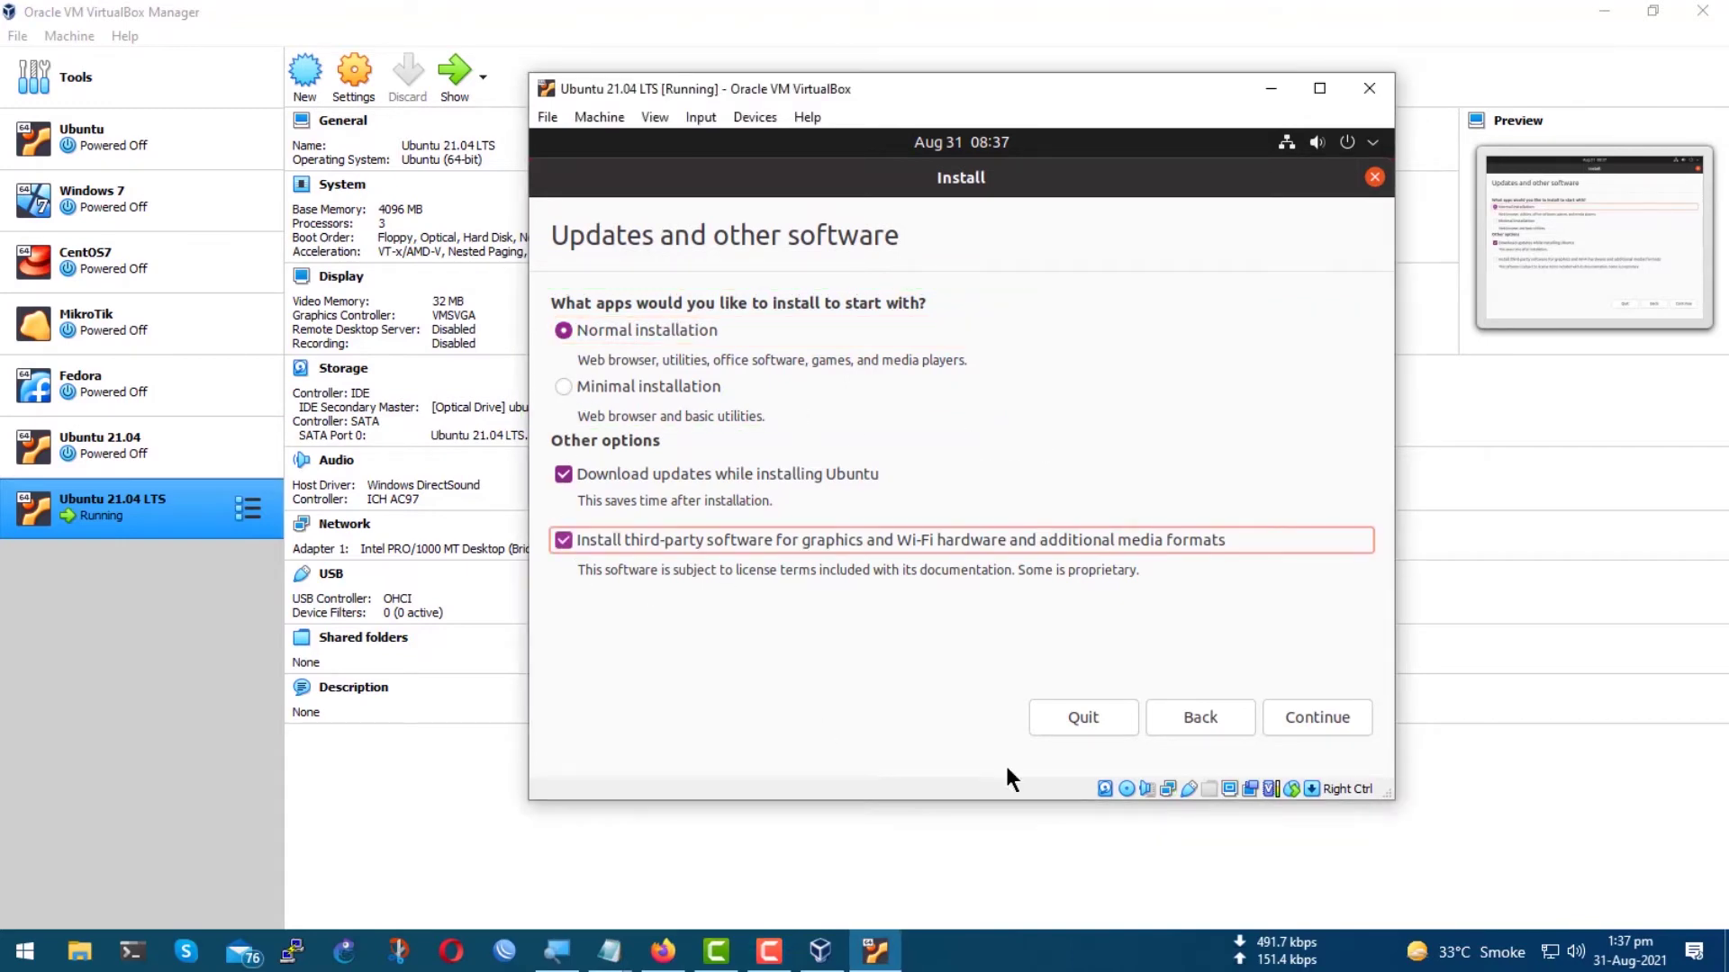
pyautogui.click(1316, 722)
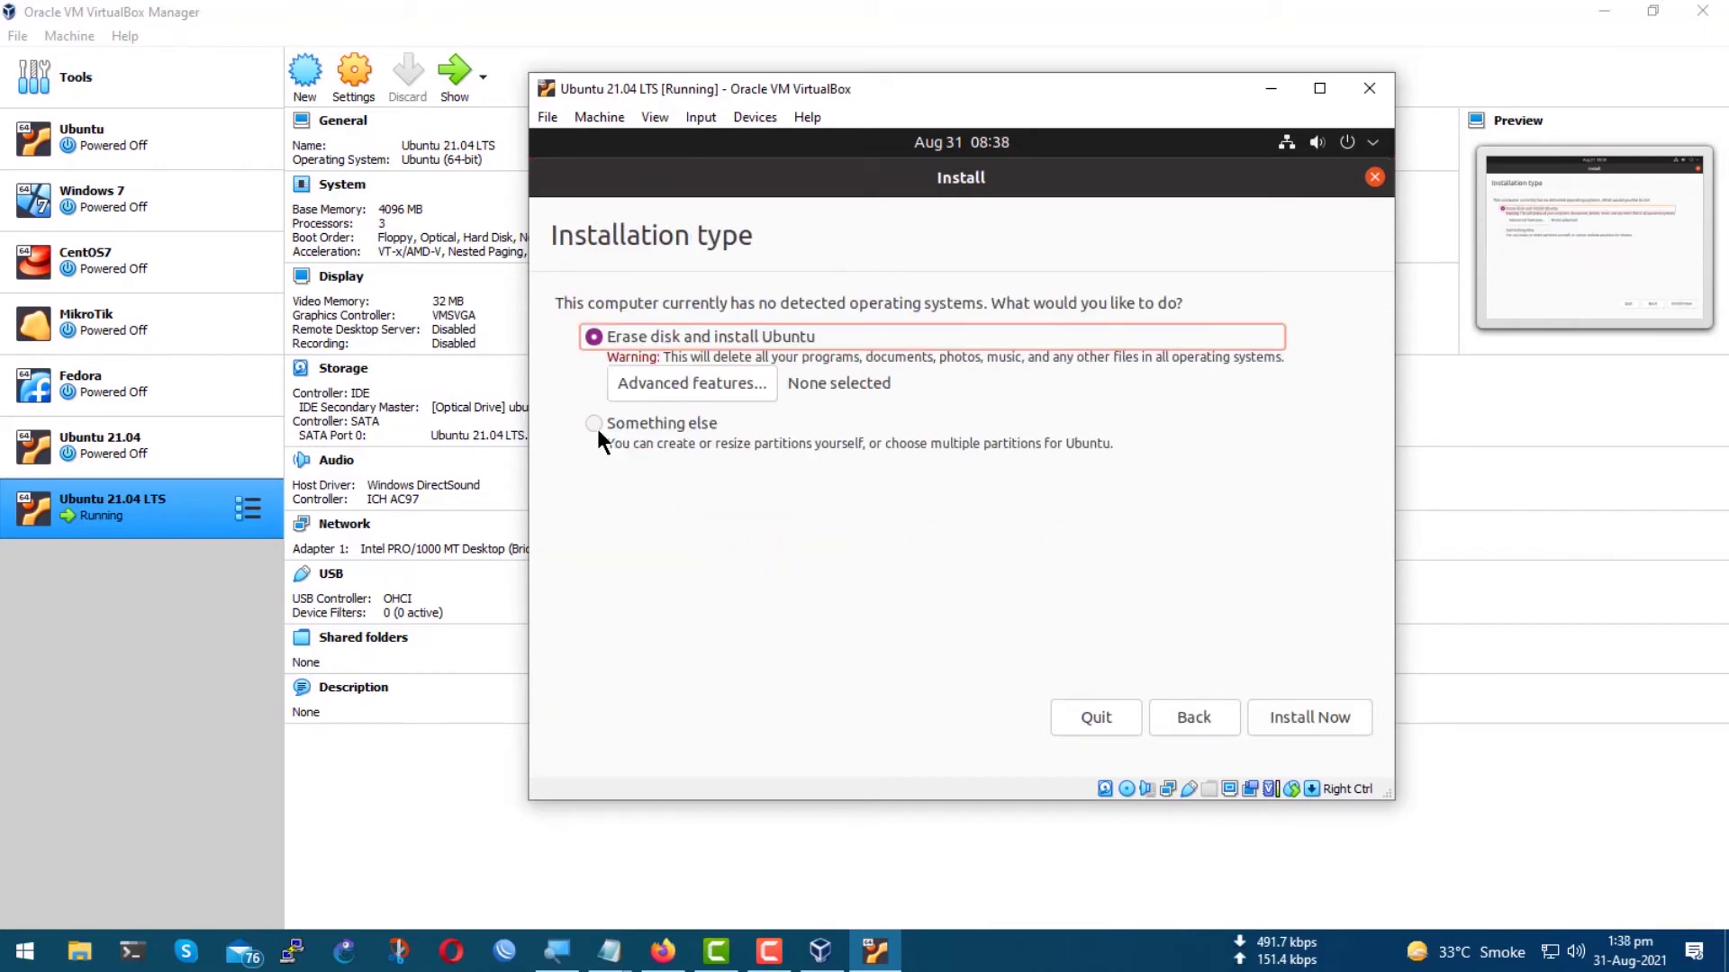
# Leave the advanced disk features at None for the Erase disk installation.
pyautogui.click(730, 385)
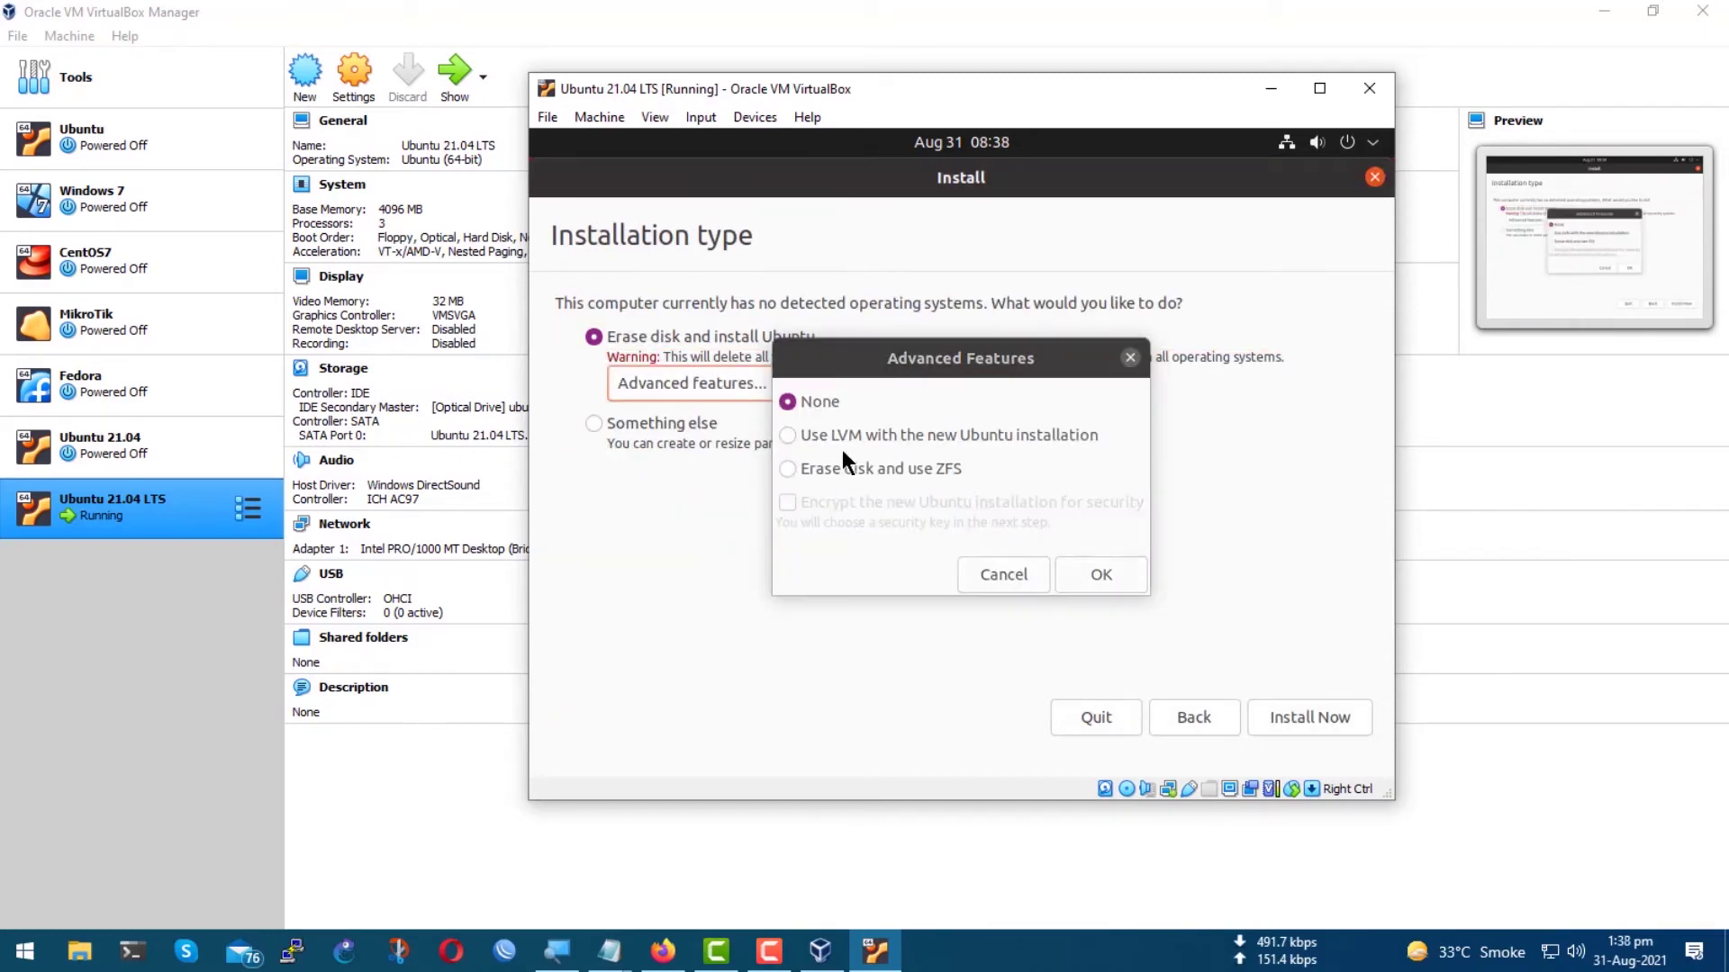
pyautogui.click(809, 474)
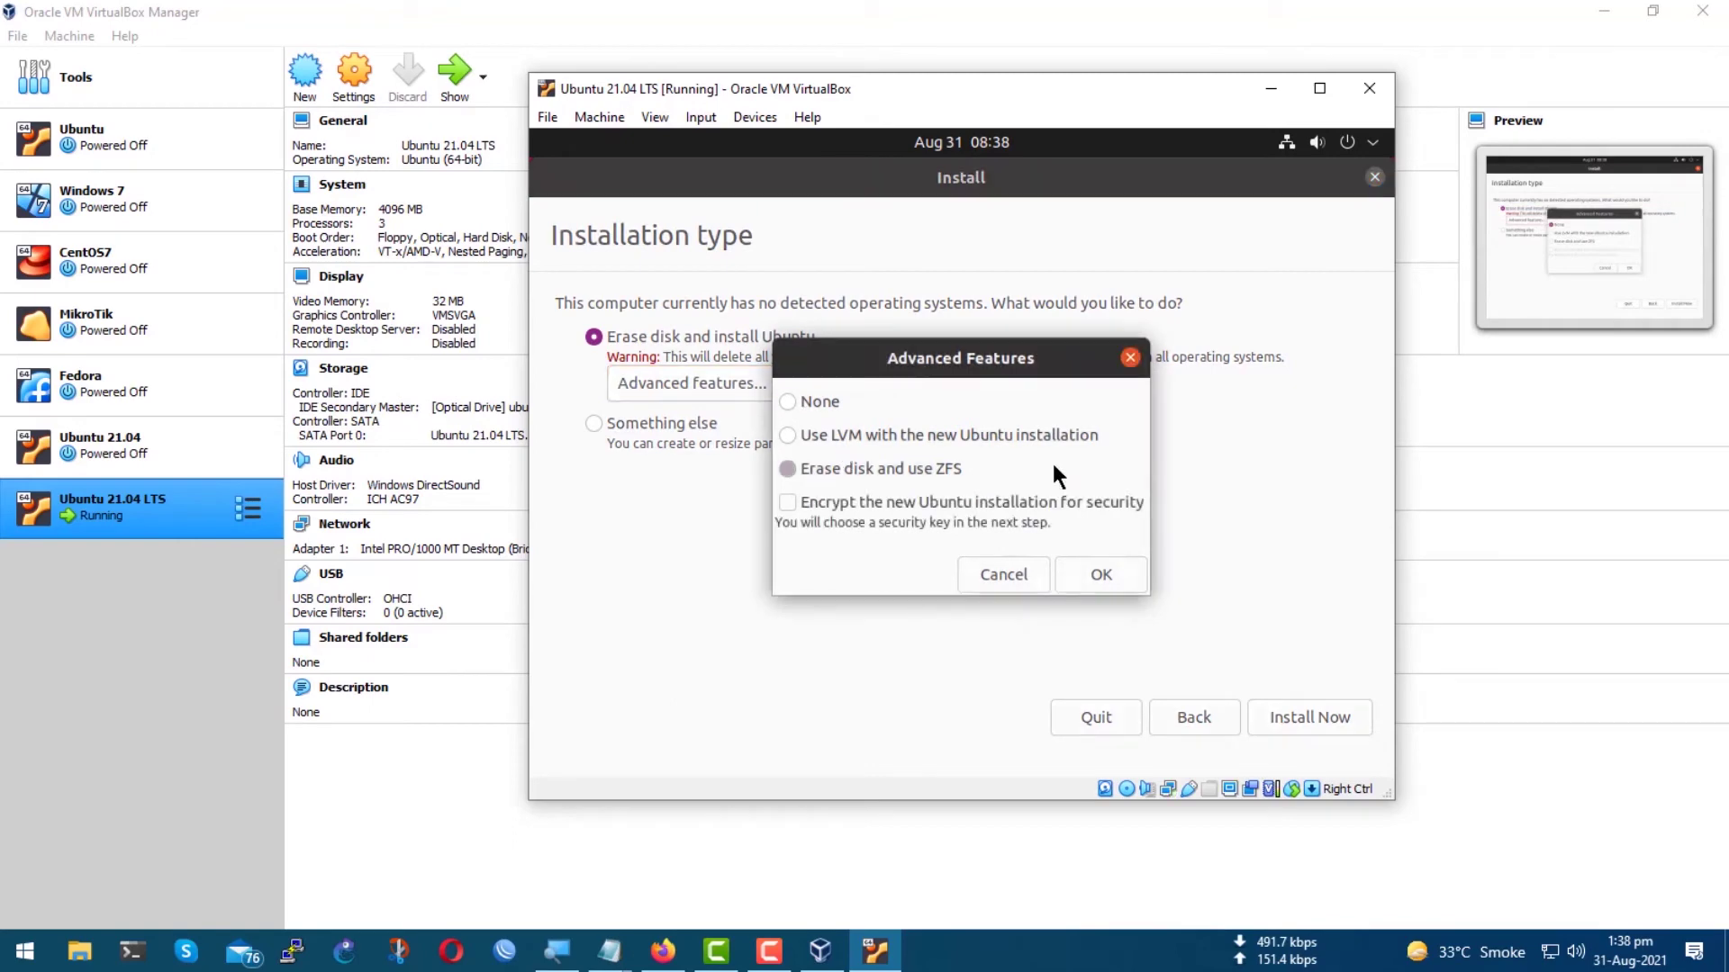
pyautogui.click(817, 396)
pyautogui.click(1003, 576)
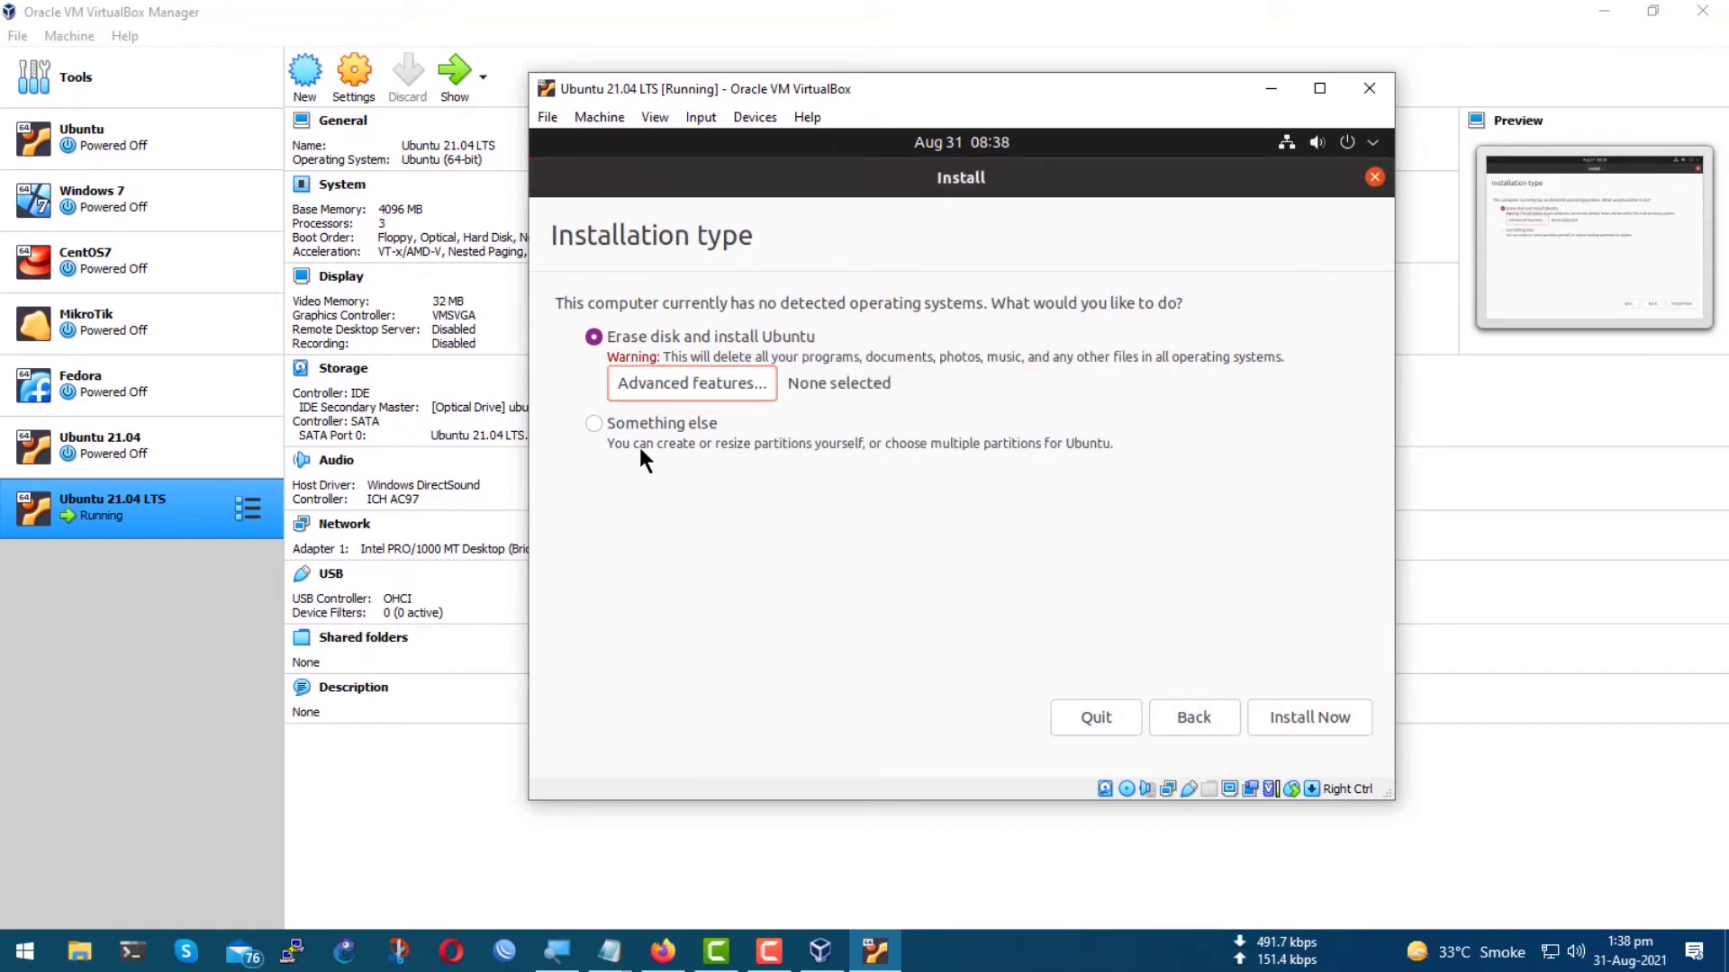
# Start Install Now and approve writing the partition changes to disk.
pyautogui.click(1285, 719)
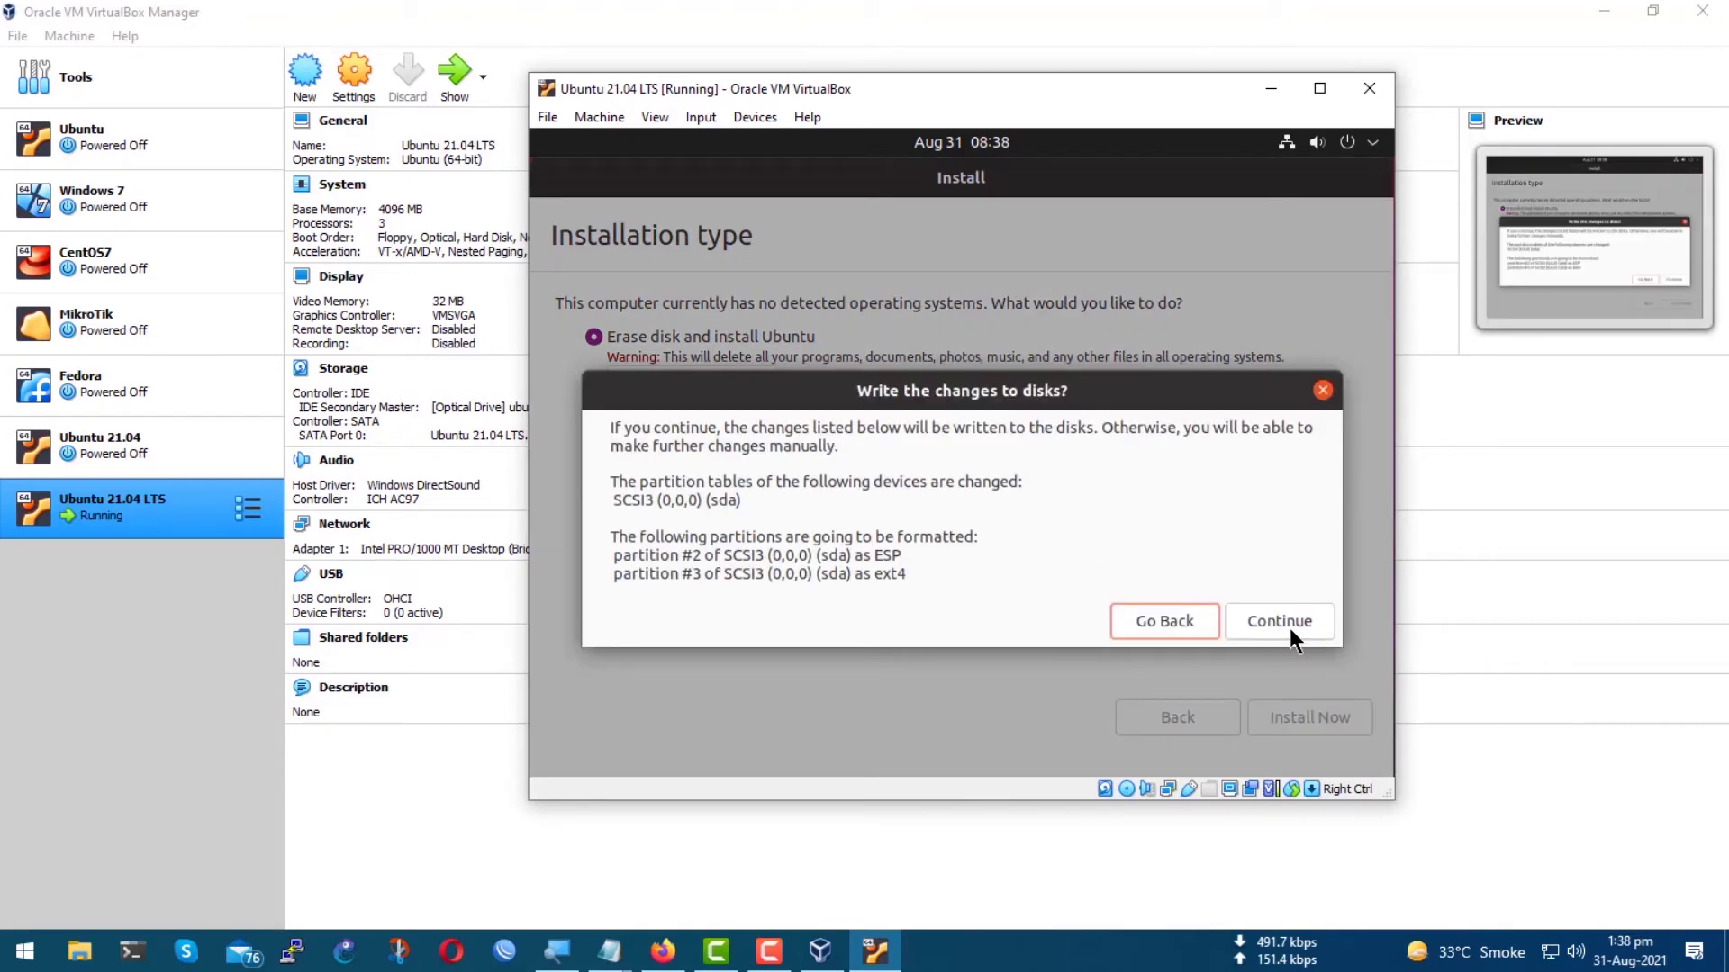
pyautogui.click(1290, 628)
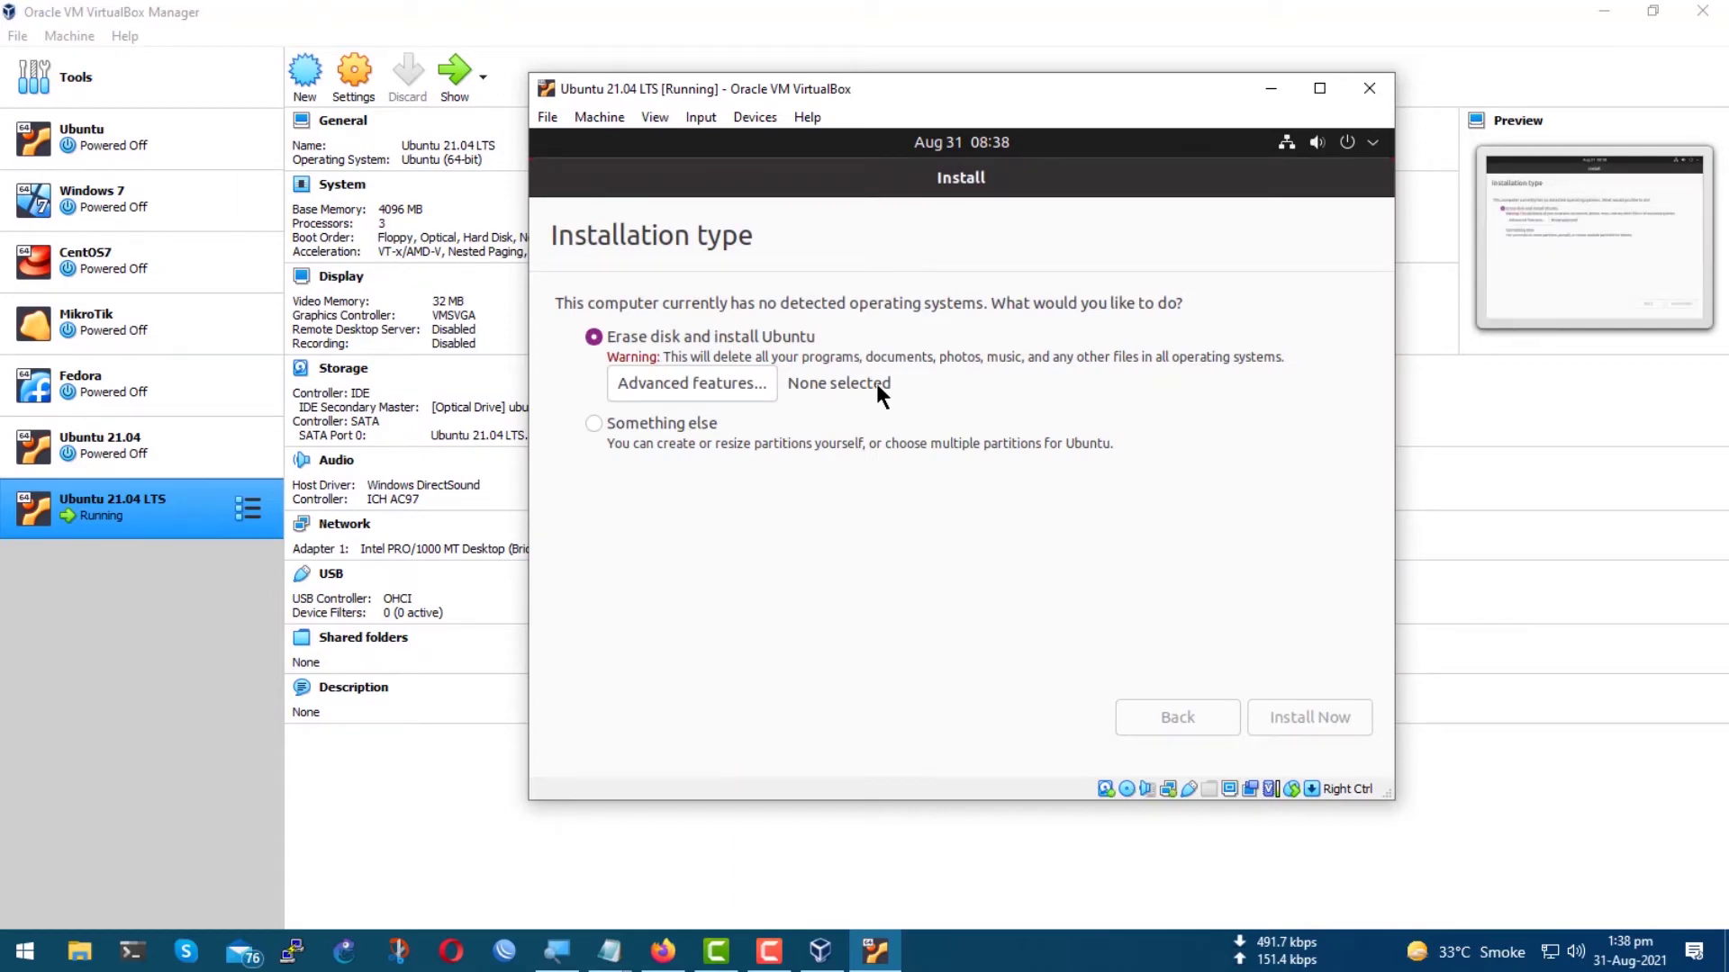
pyautogui.click(1329, 720)
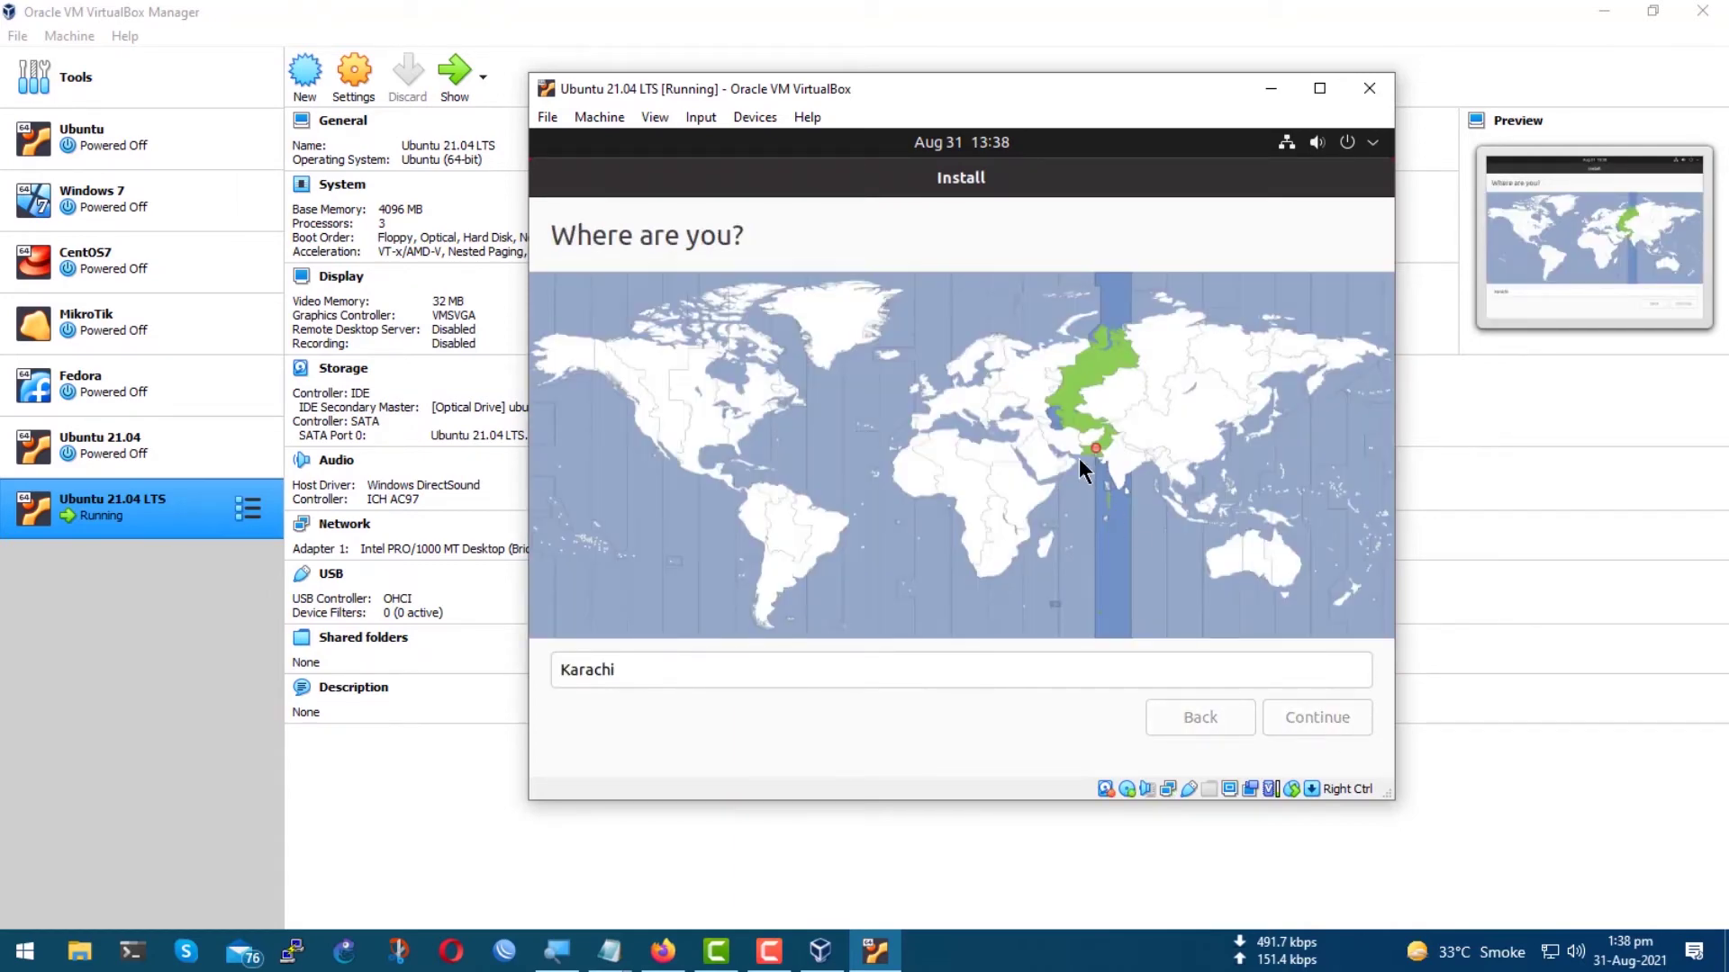
# Enter 'observium' as the name and trim the computer name to 'observium'.
pyautogui.write('Observoim')
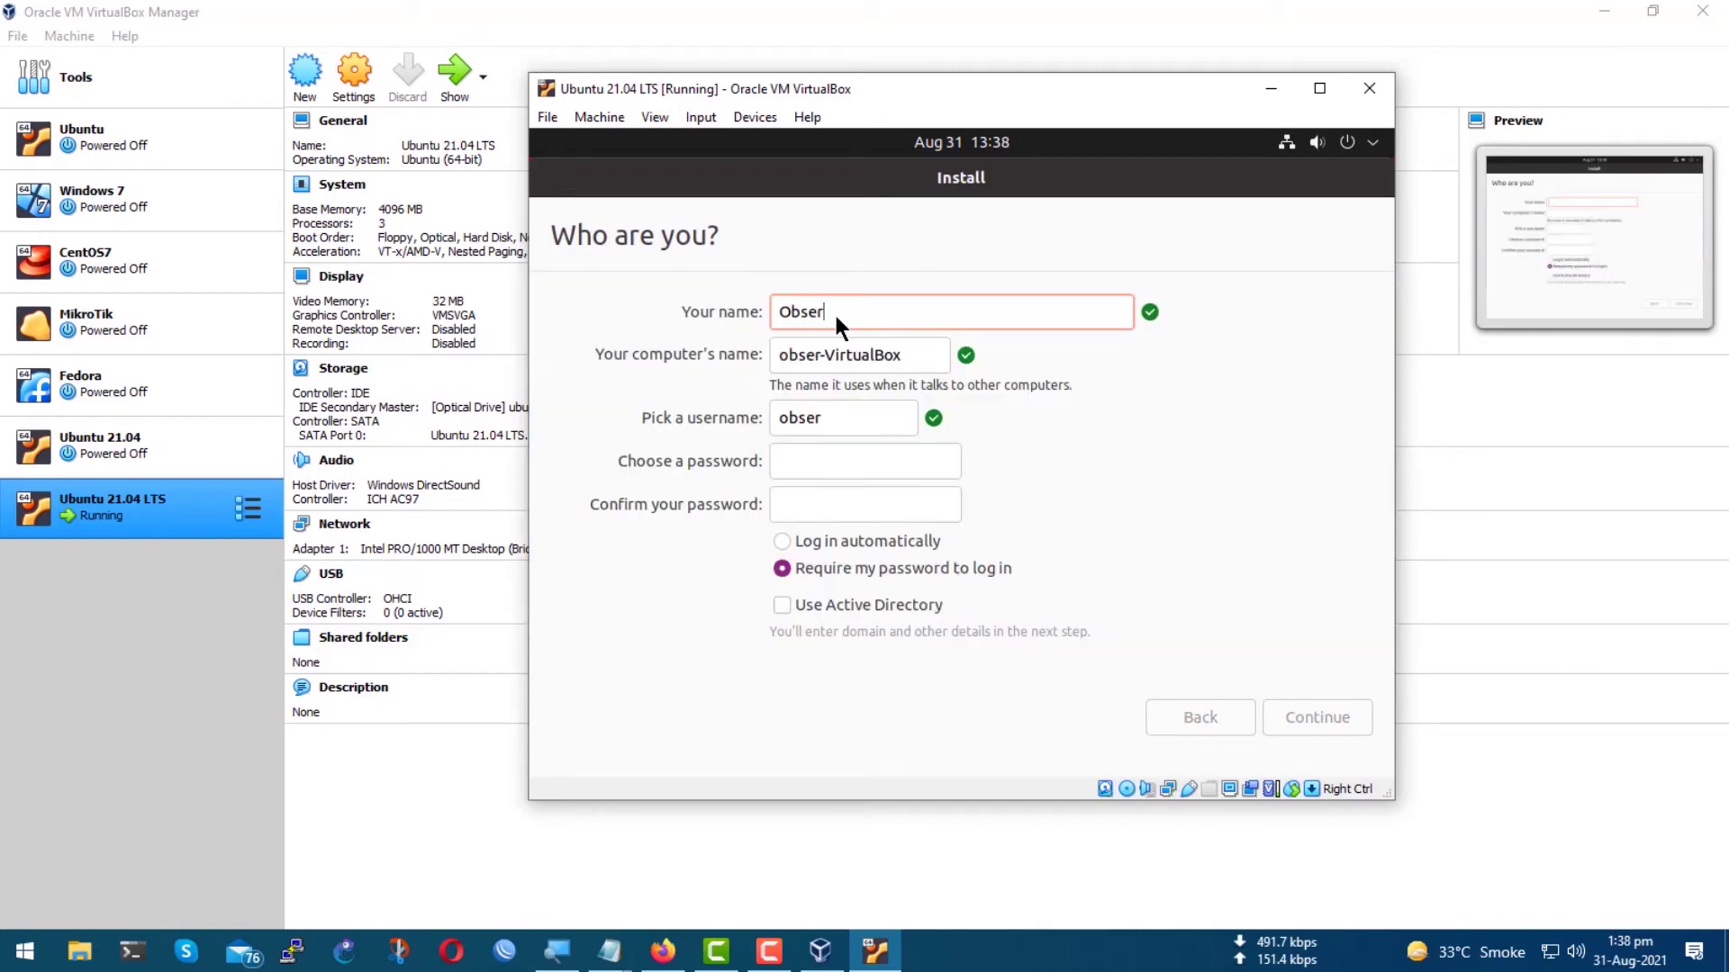
pyautogui.press('BackSpace')
pyautogui.press('BackSpace')
pyautogui.press('BackSpace')
pyautogui.write('ium')
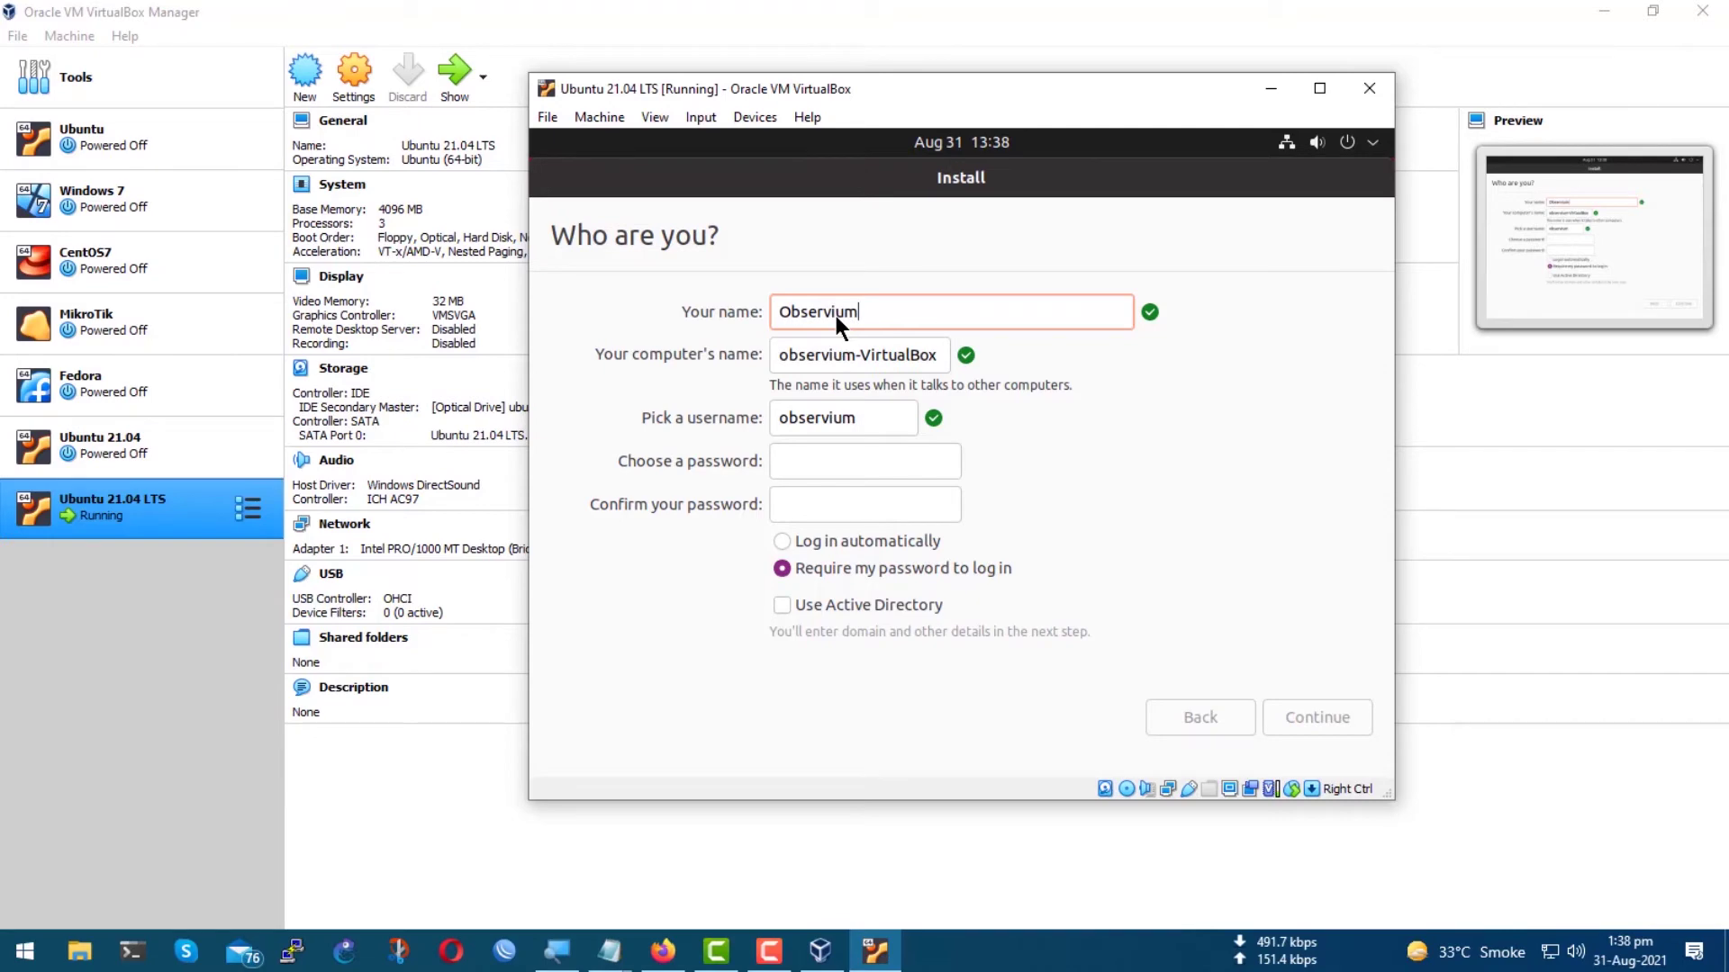
pyautogui.moveTo(859, 353); pyautogui.dragTo(948, 353)
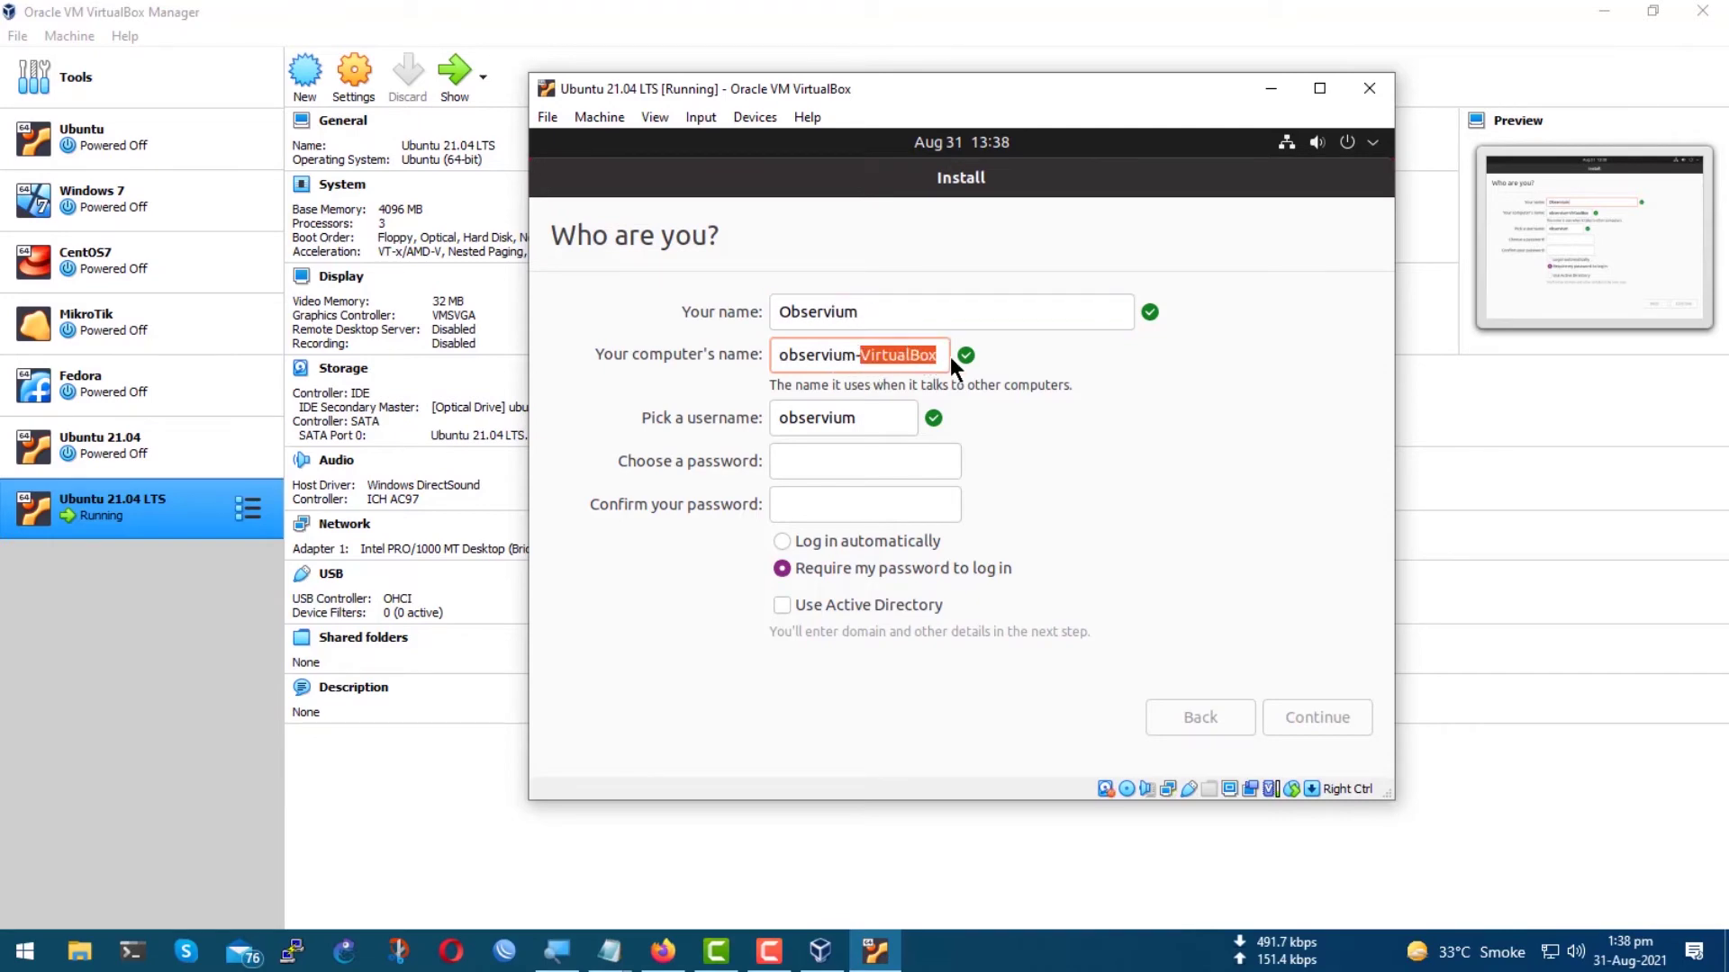
pyautogui.press('BackSpace')
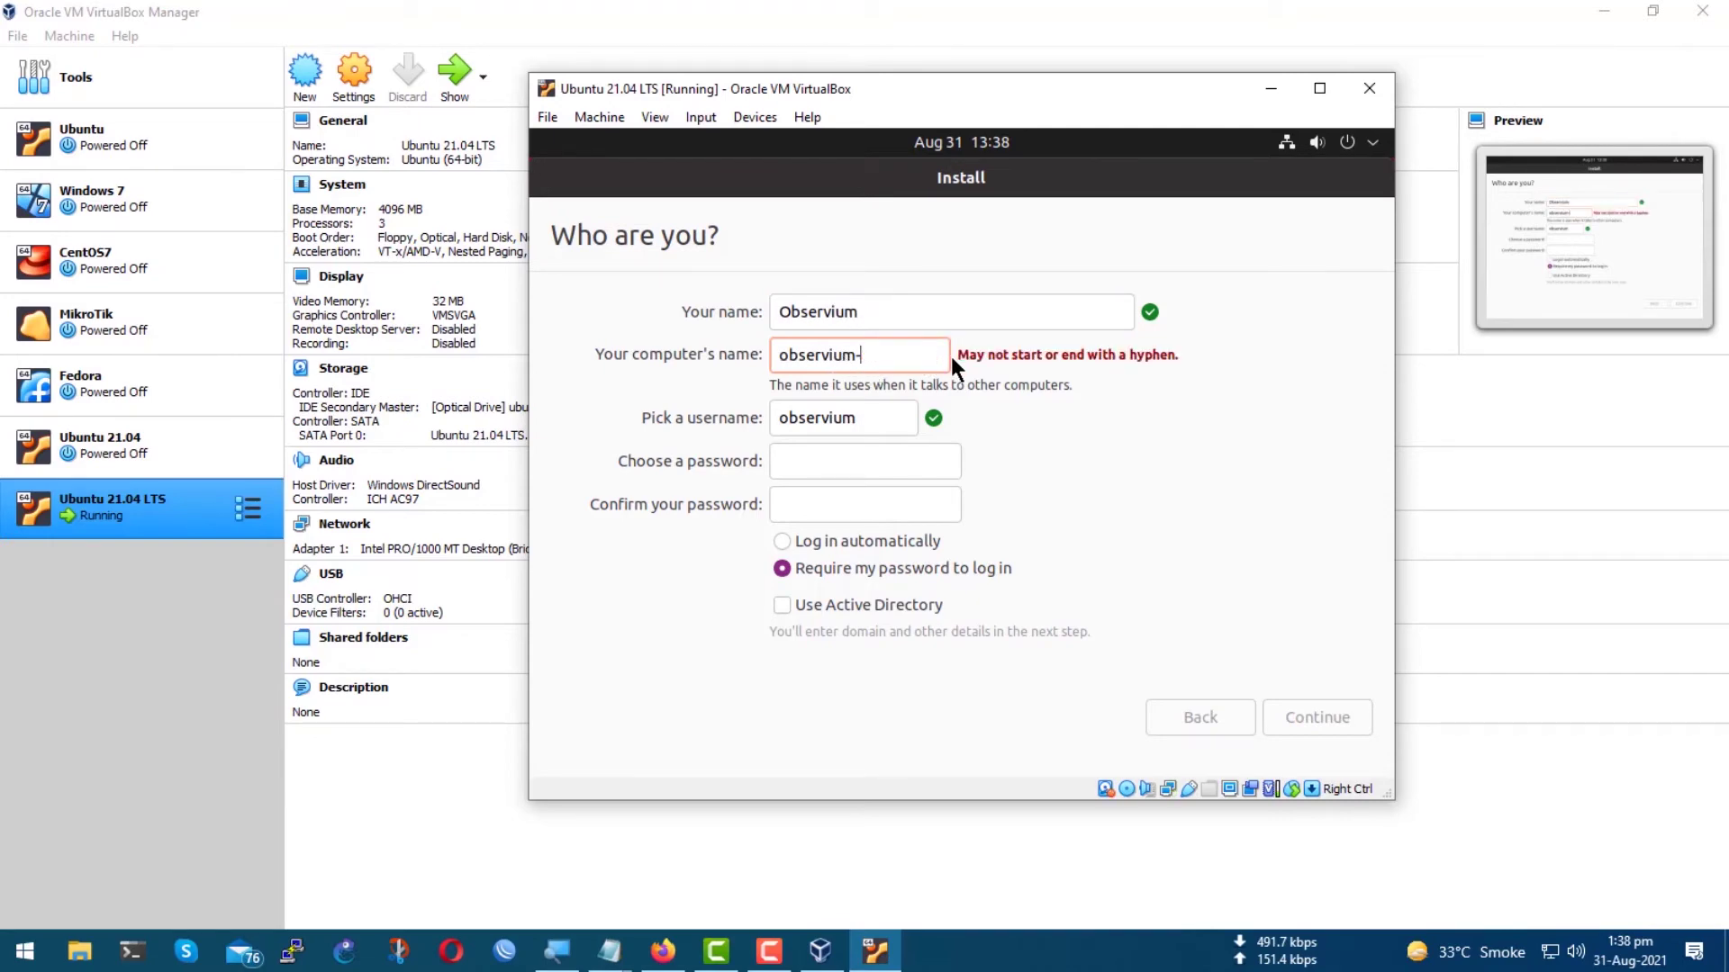
pyautogui.press('BackSpace')
# Enter and confirm the account password, choose automatic login, and start the installation.
pyautogui.click(827, 473)
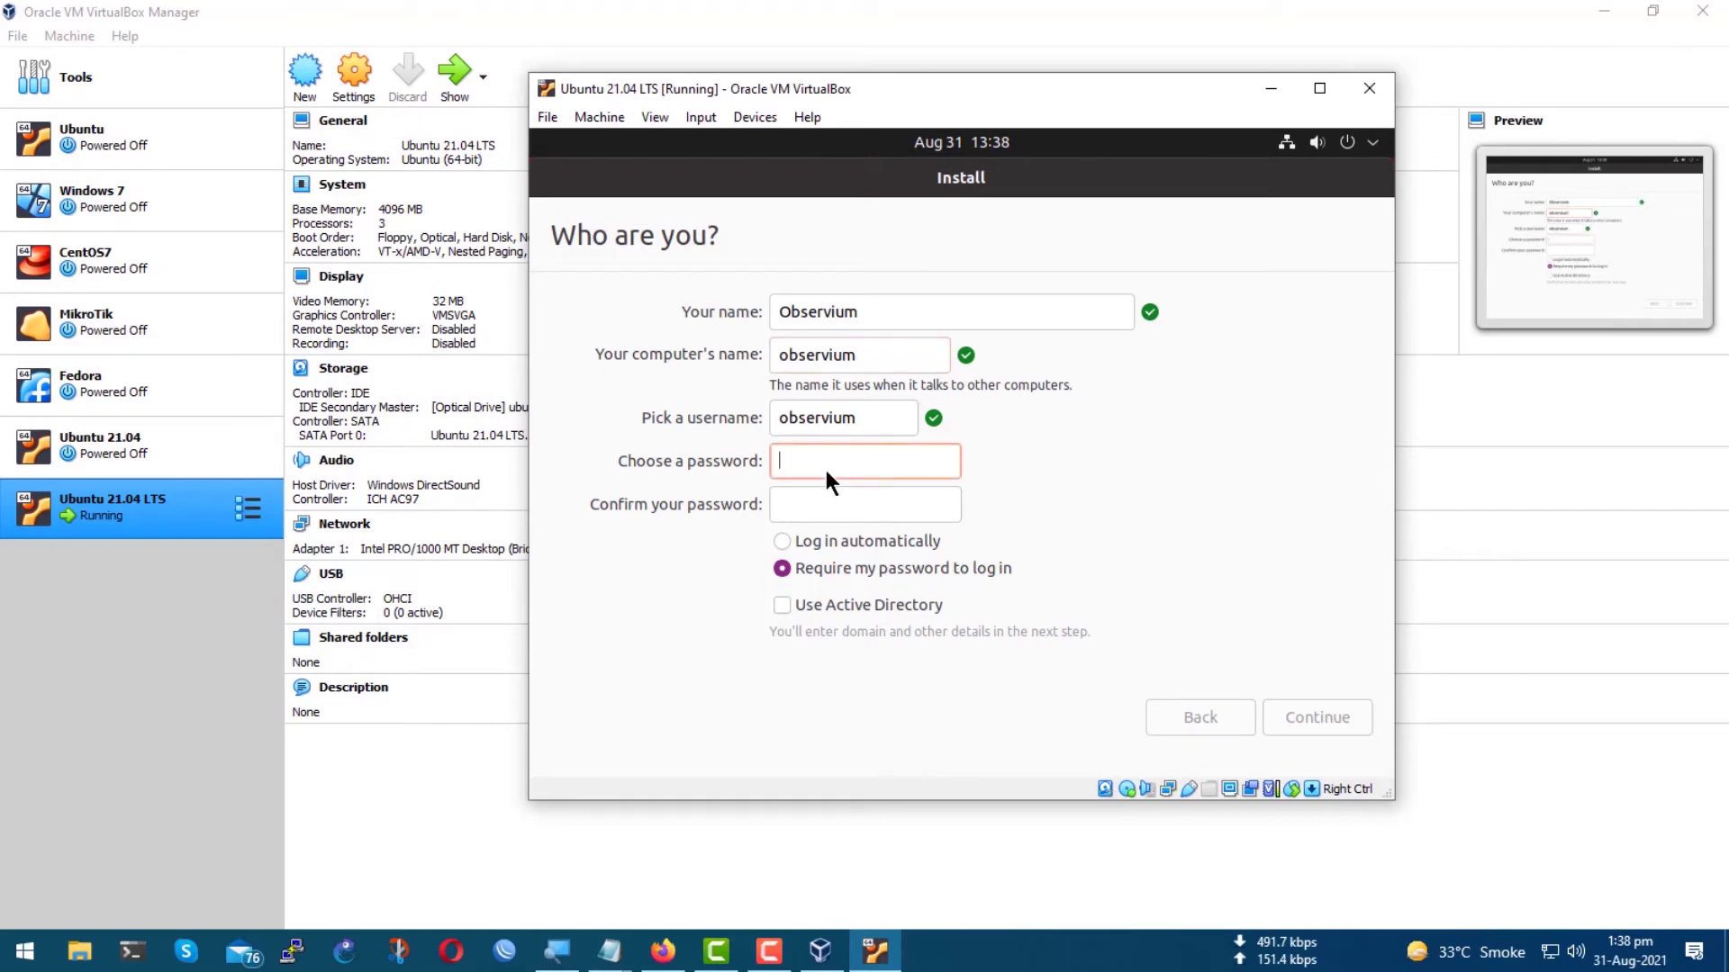
pyautogui.write('12345')
pyautogui.press('Tab')
pyautogui.write('12345')
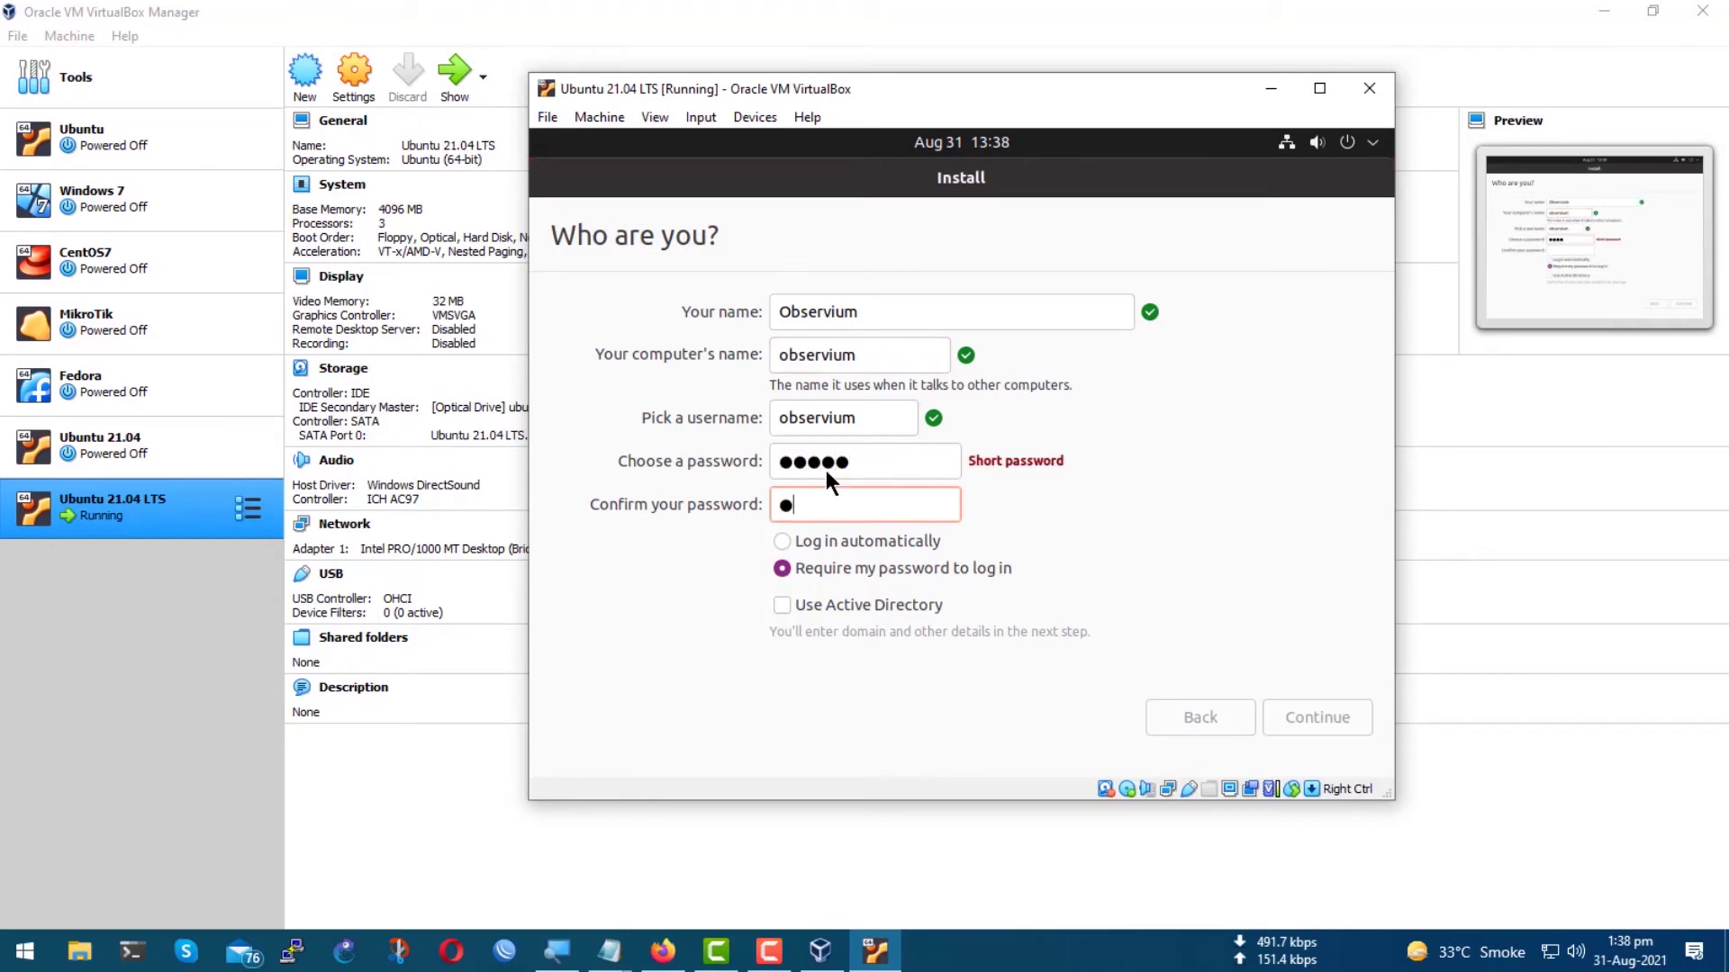
pyautogui.click(793, 544)
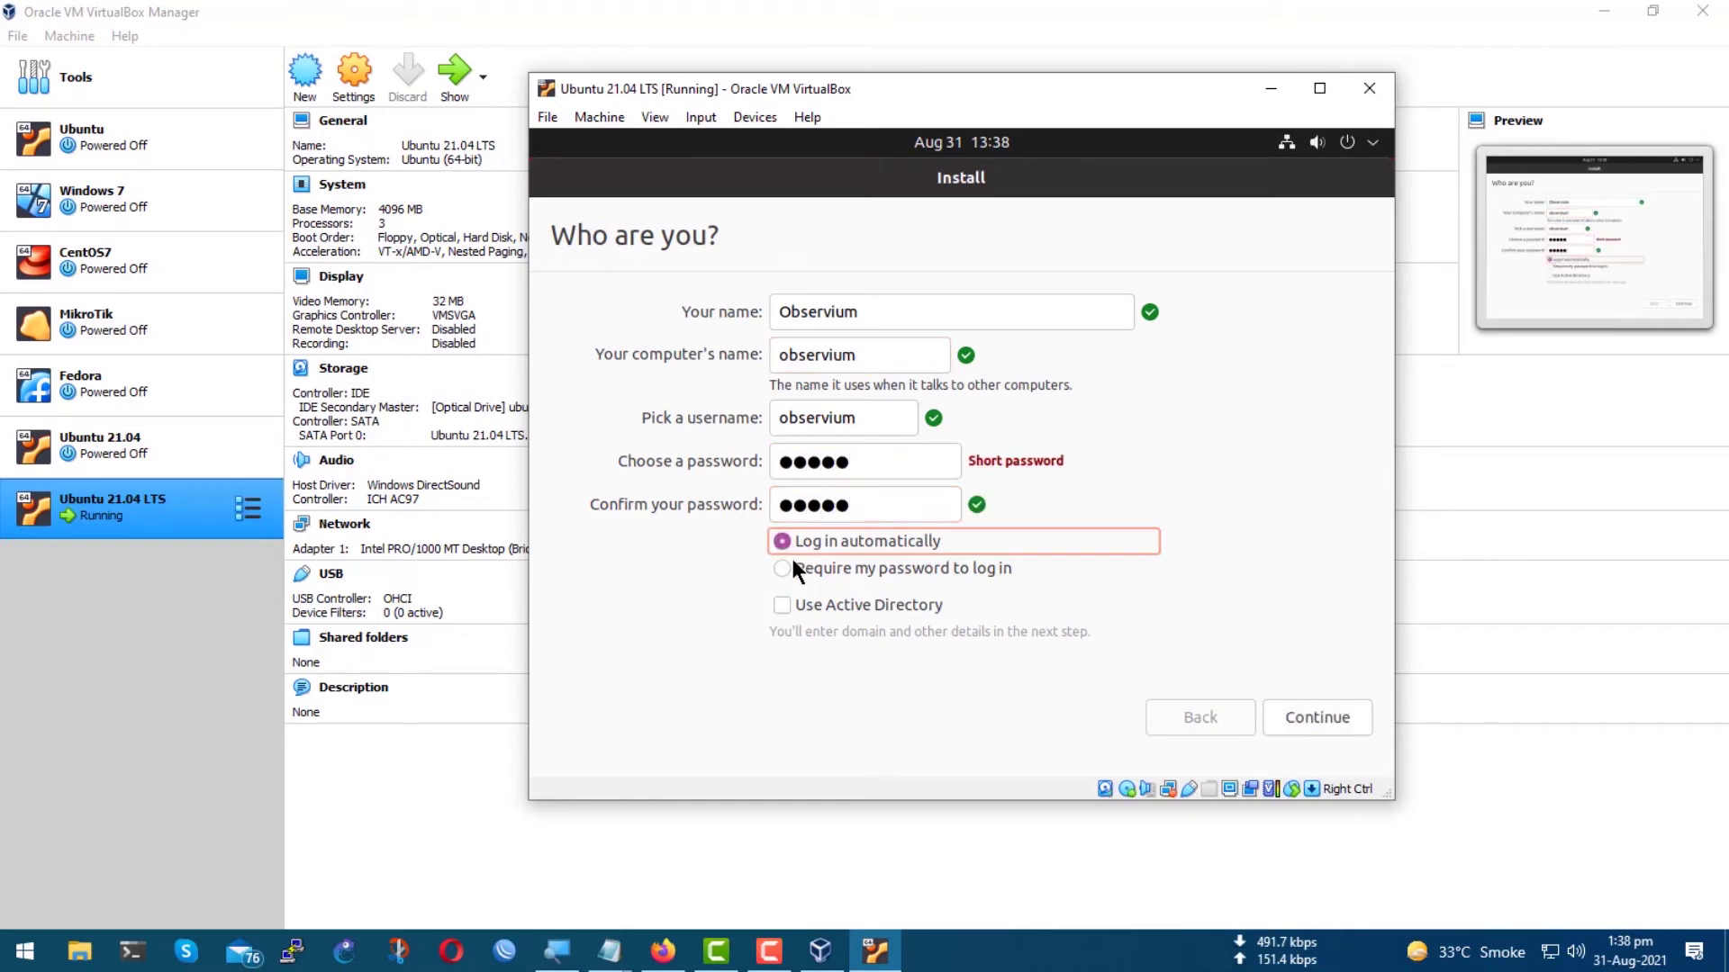
pyautogui.click(781, 568)
pyautogui.click(782, 541)
pyautogui.click(1310, 720)
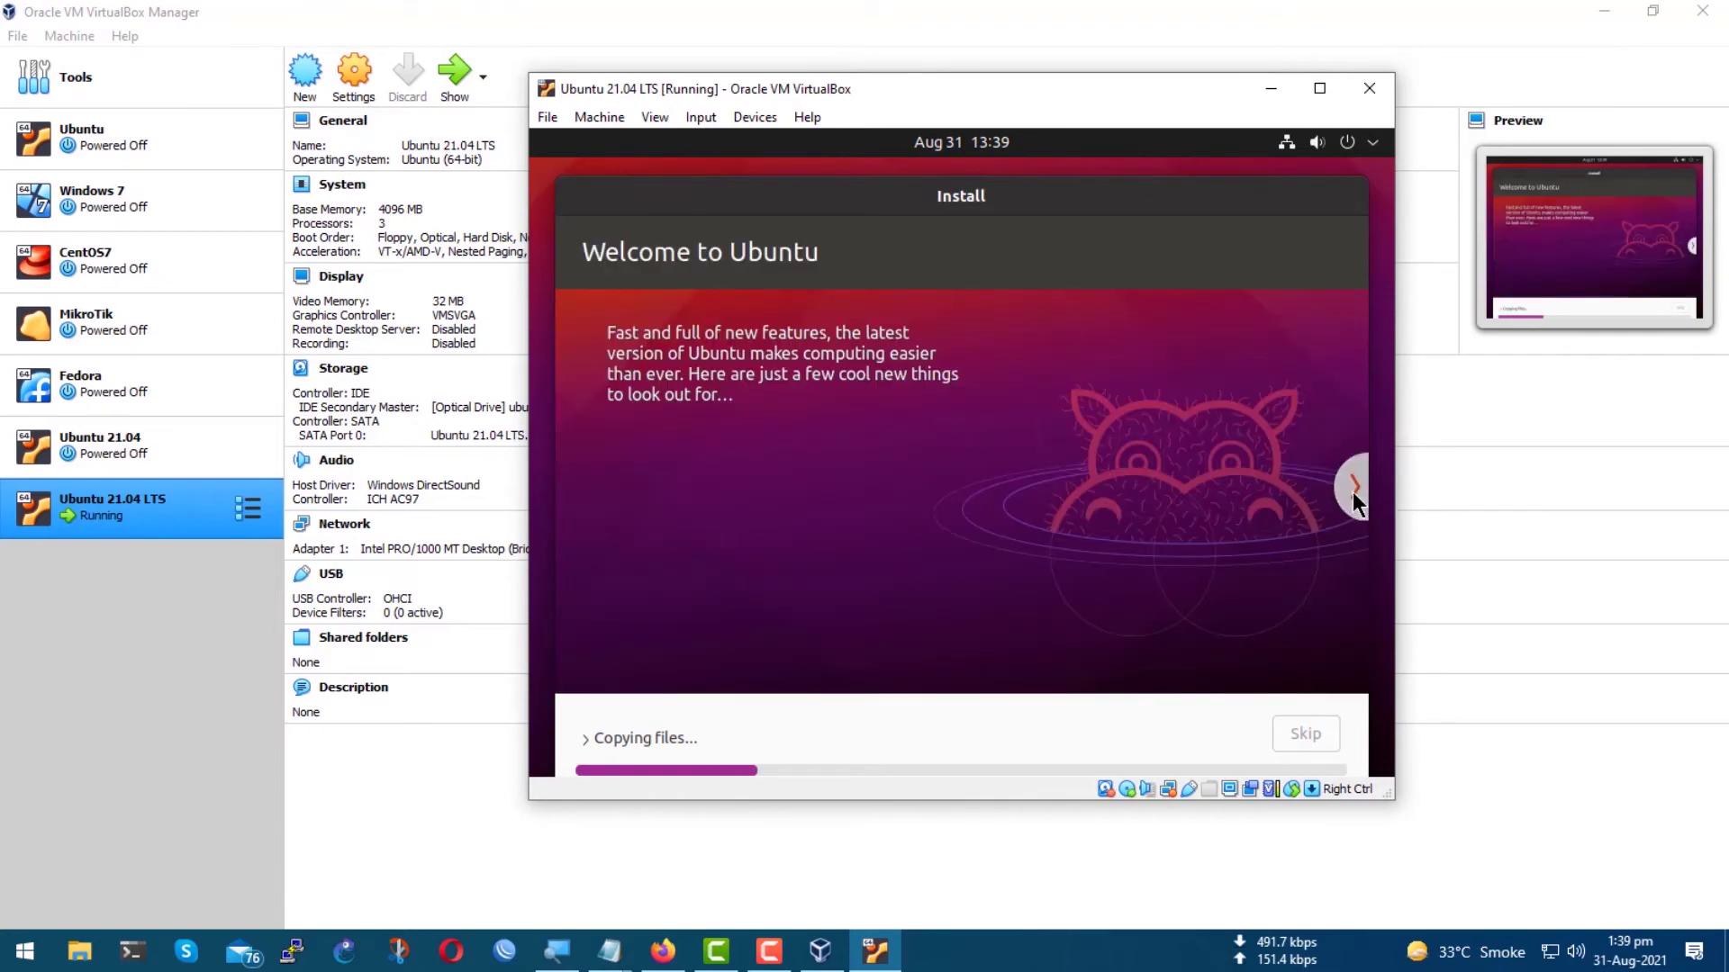
# Advance the installer slideshow three slides to 'Take your music with you'.
pyautogui.click(1354, 490)
pyautogui.click(1353, 491)
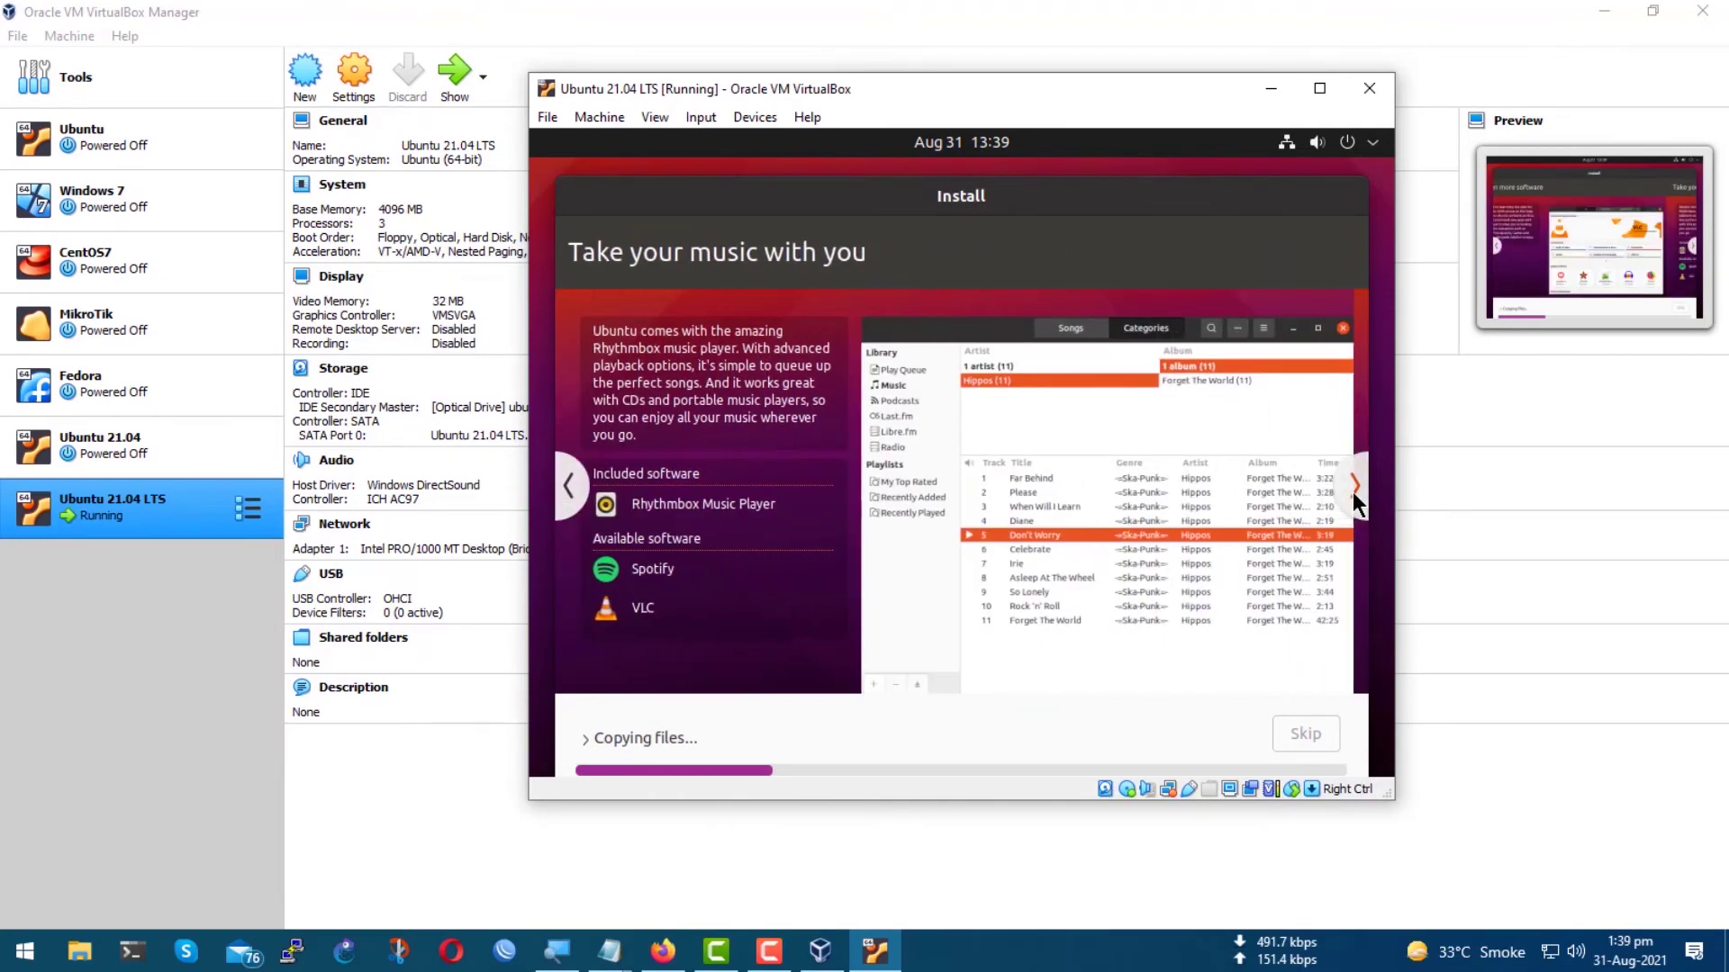
pyautogui.click(1354, 494)
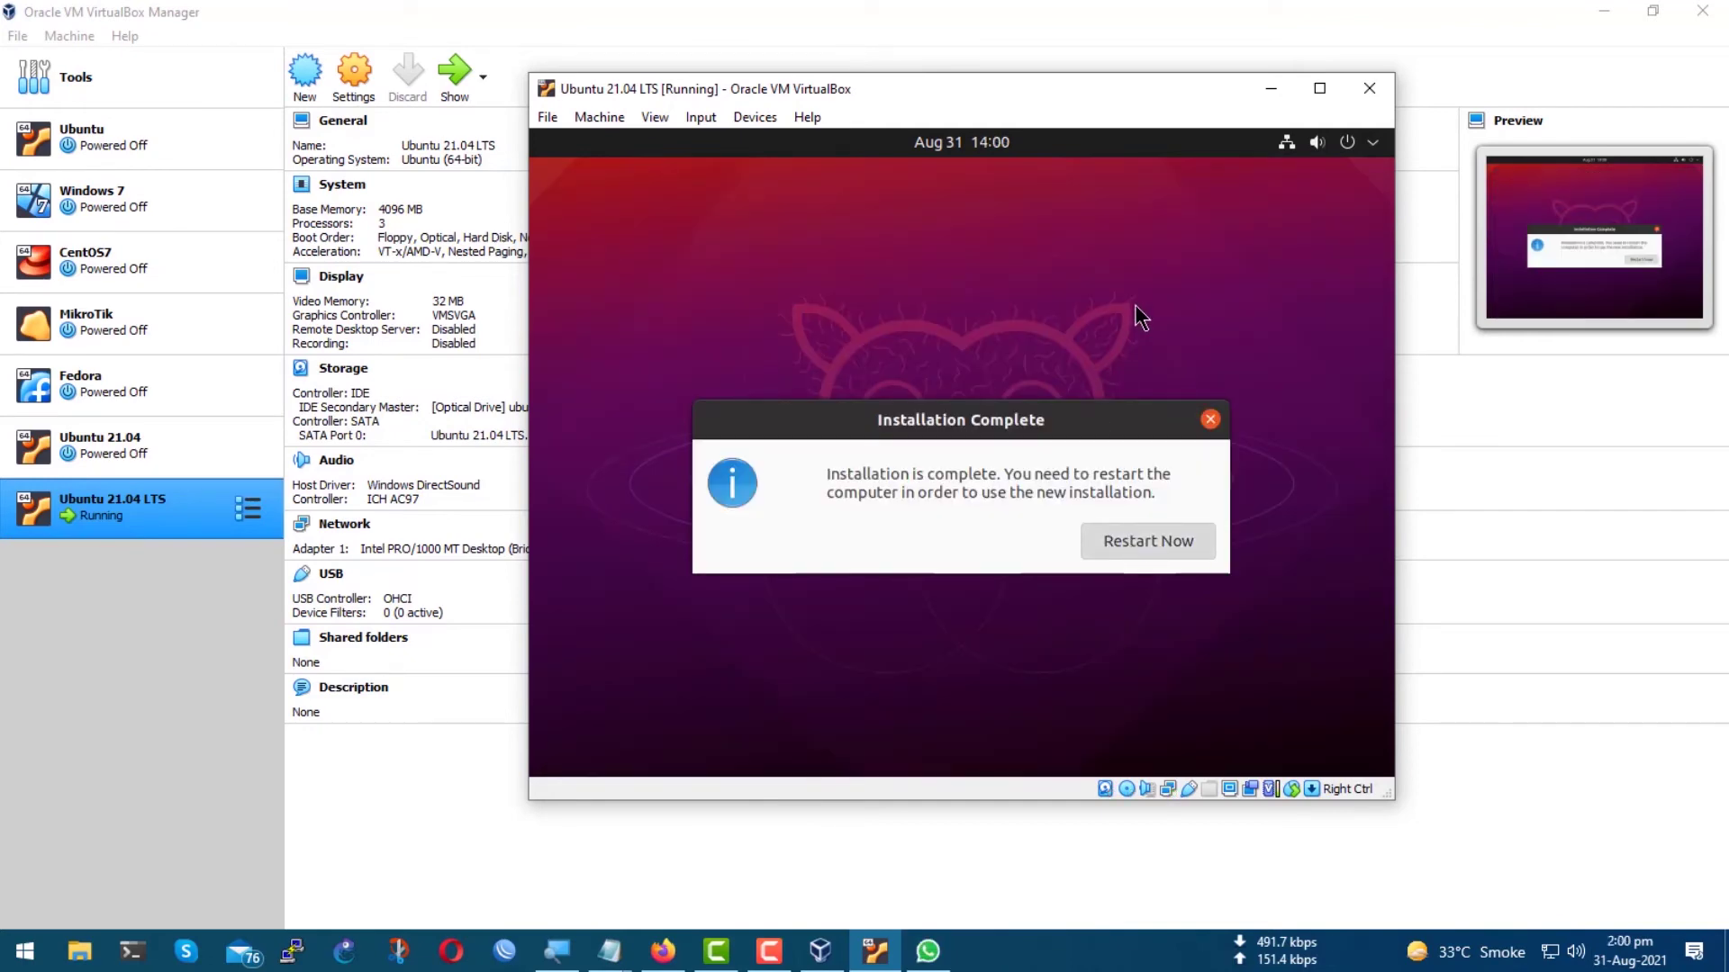
# Remove the Ubuntu ISO from the VM's optical drive in Storage settings and save.
pyautogui.rightClick(138, 510)
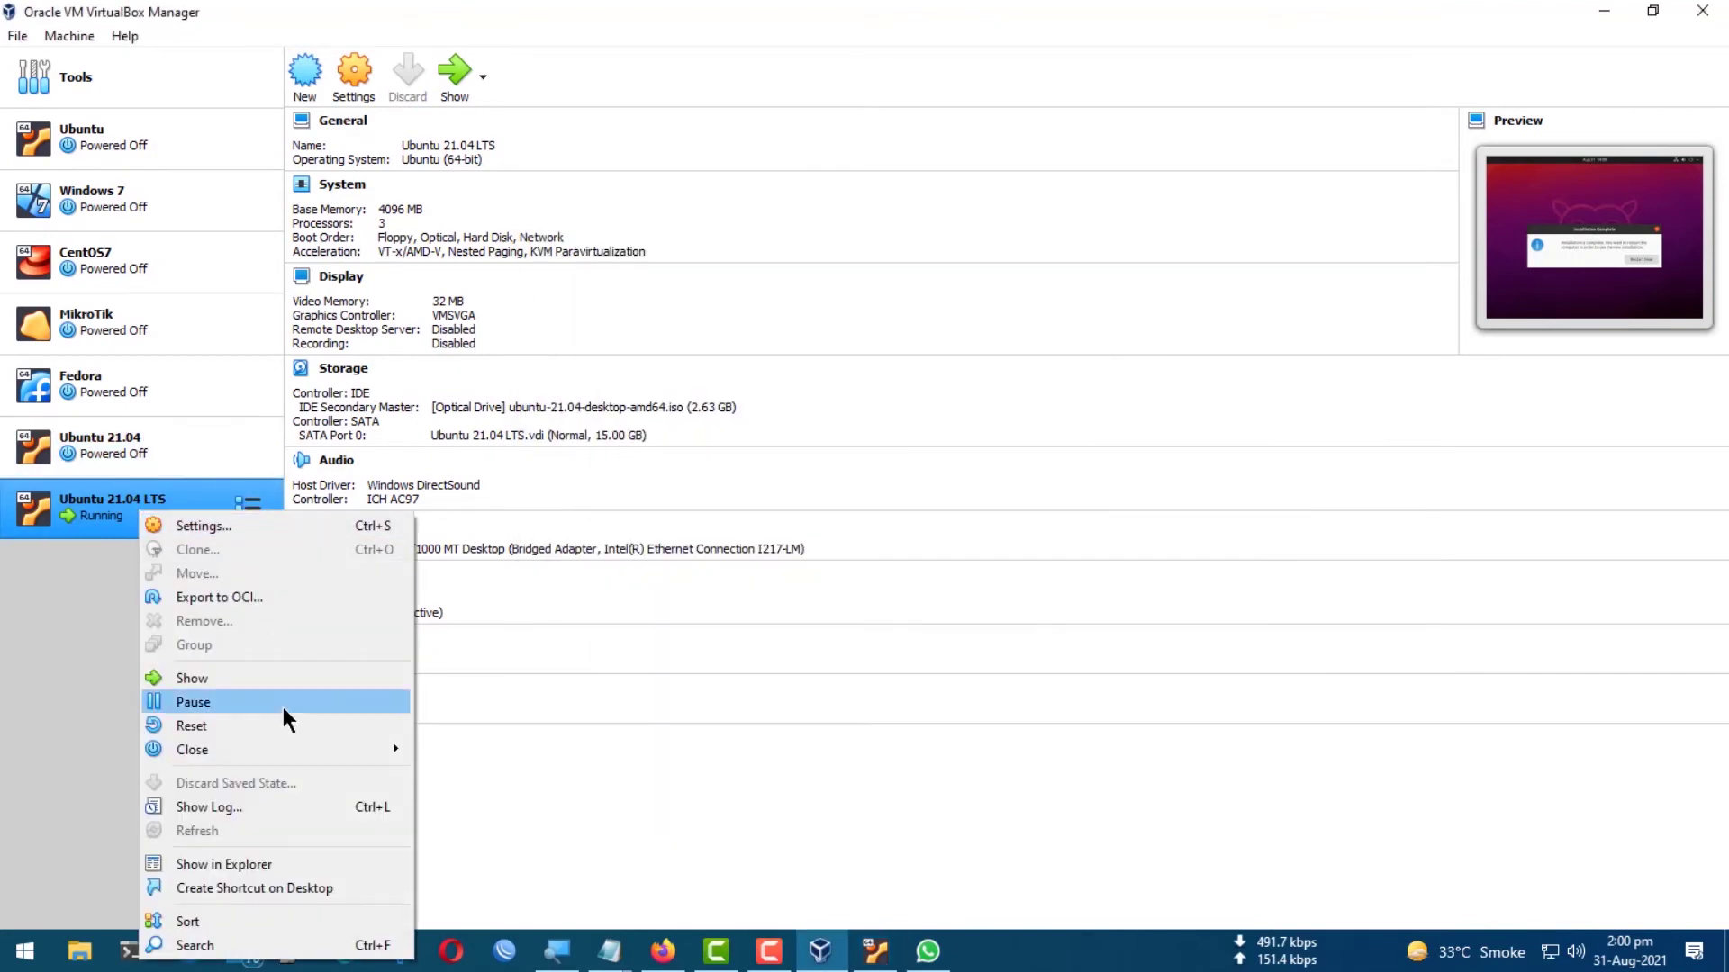
pyautogui.click(227, 520)
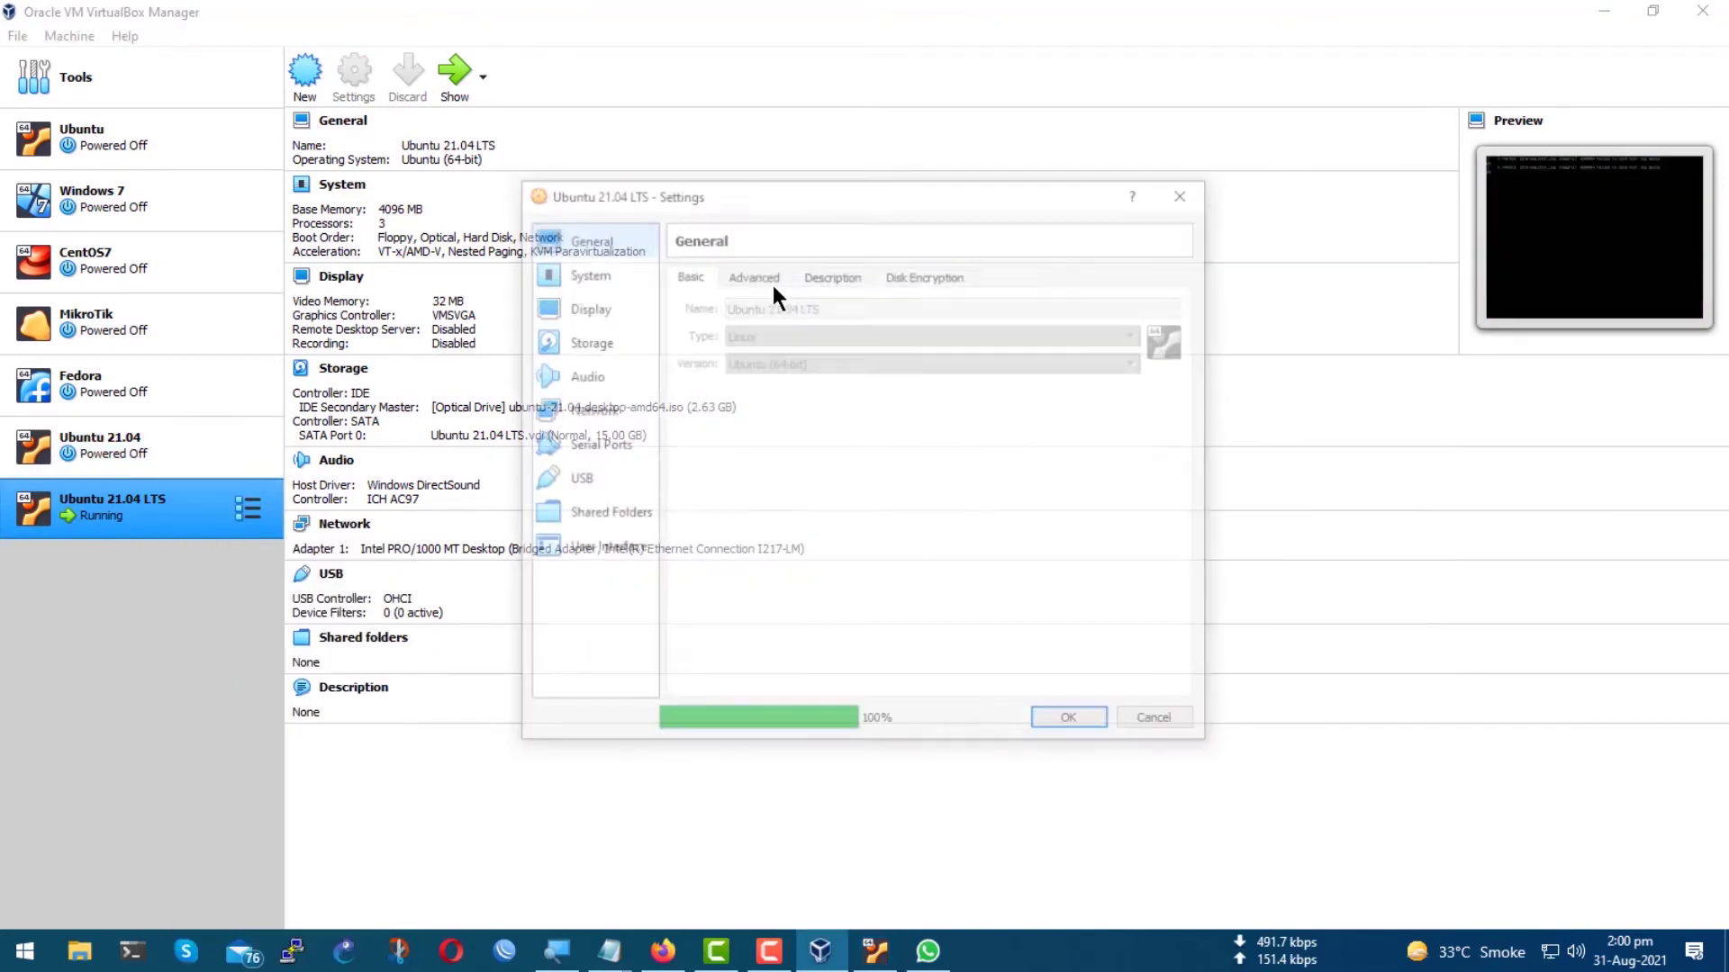
pyautogui.click(585, 339)
pyautogui.click(766, 323)
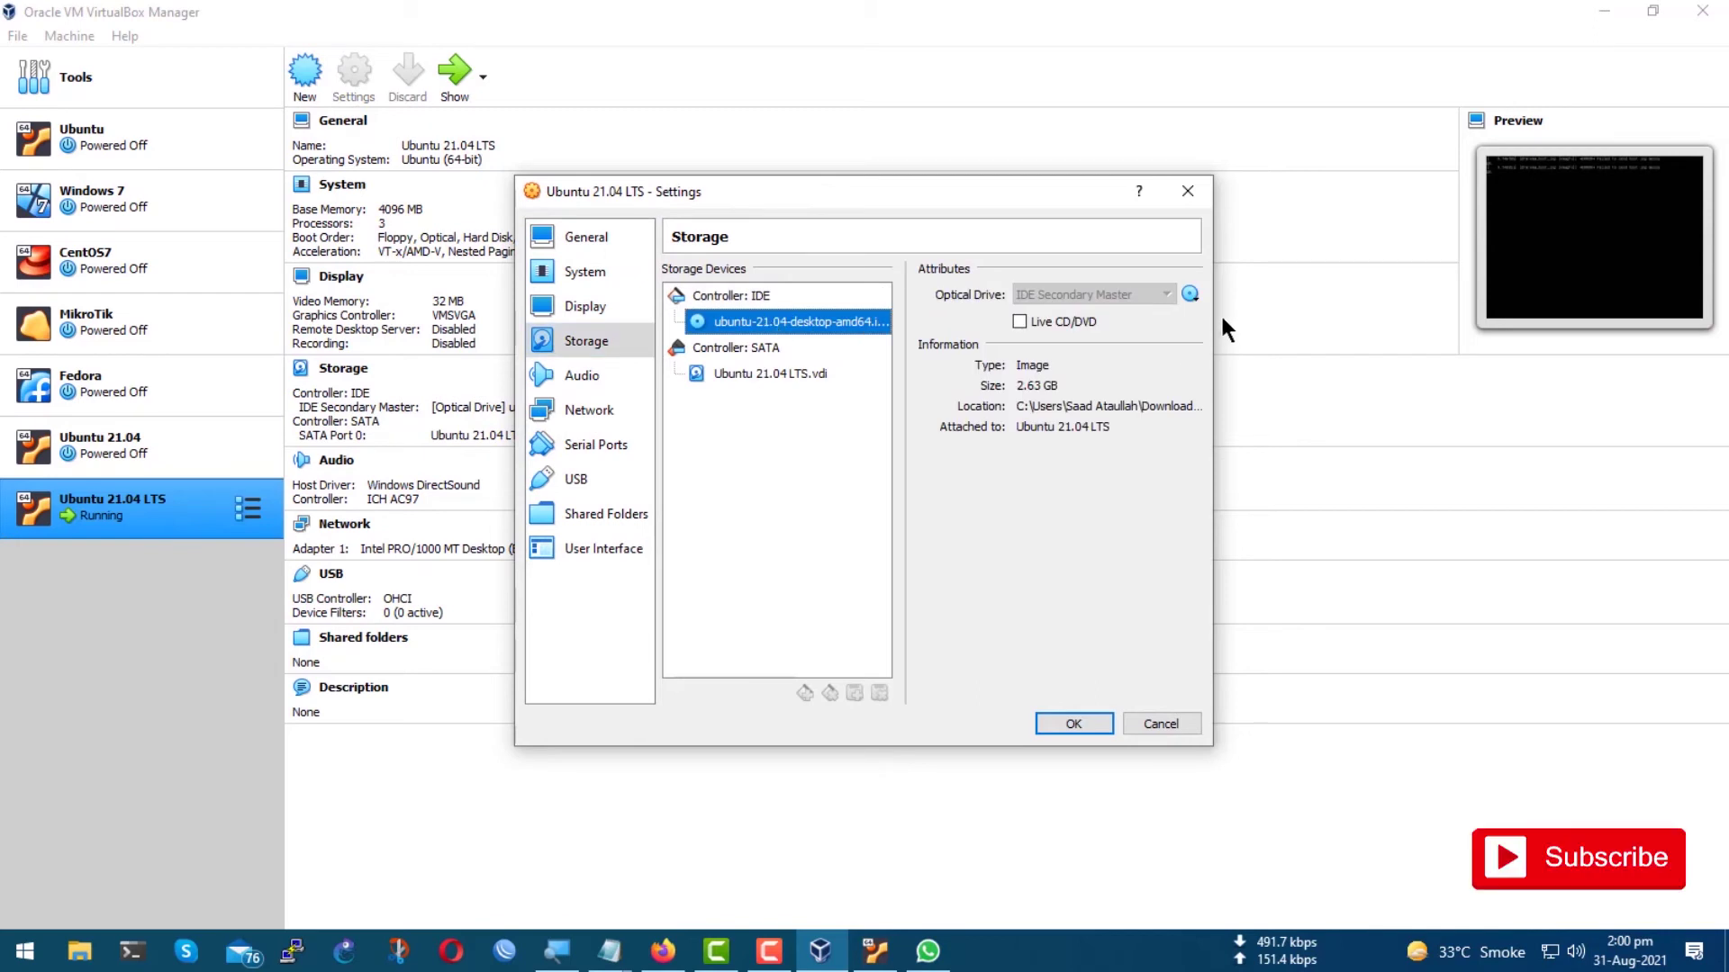
pyautogui.click(1190, 295)
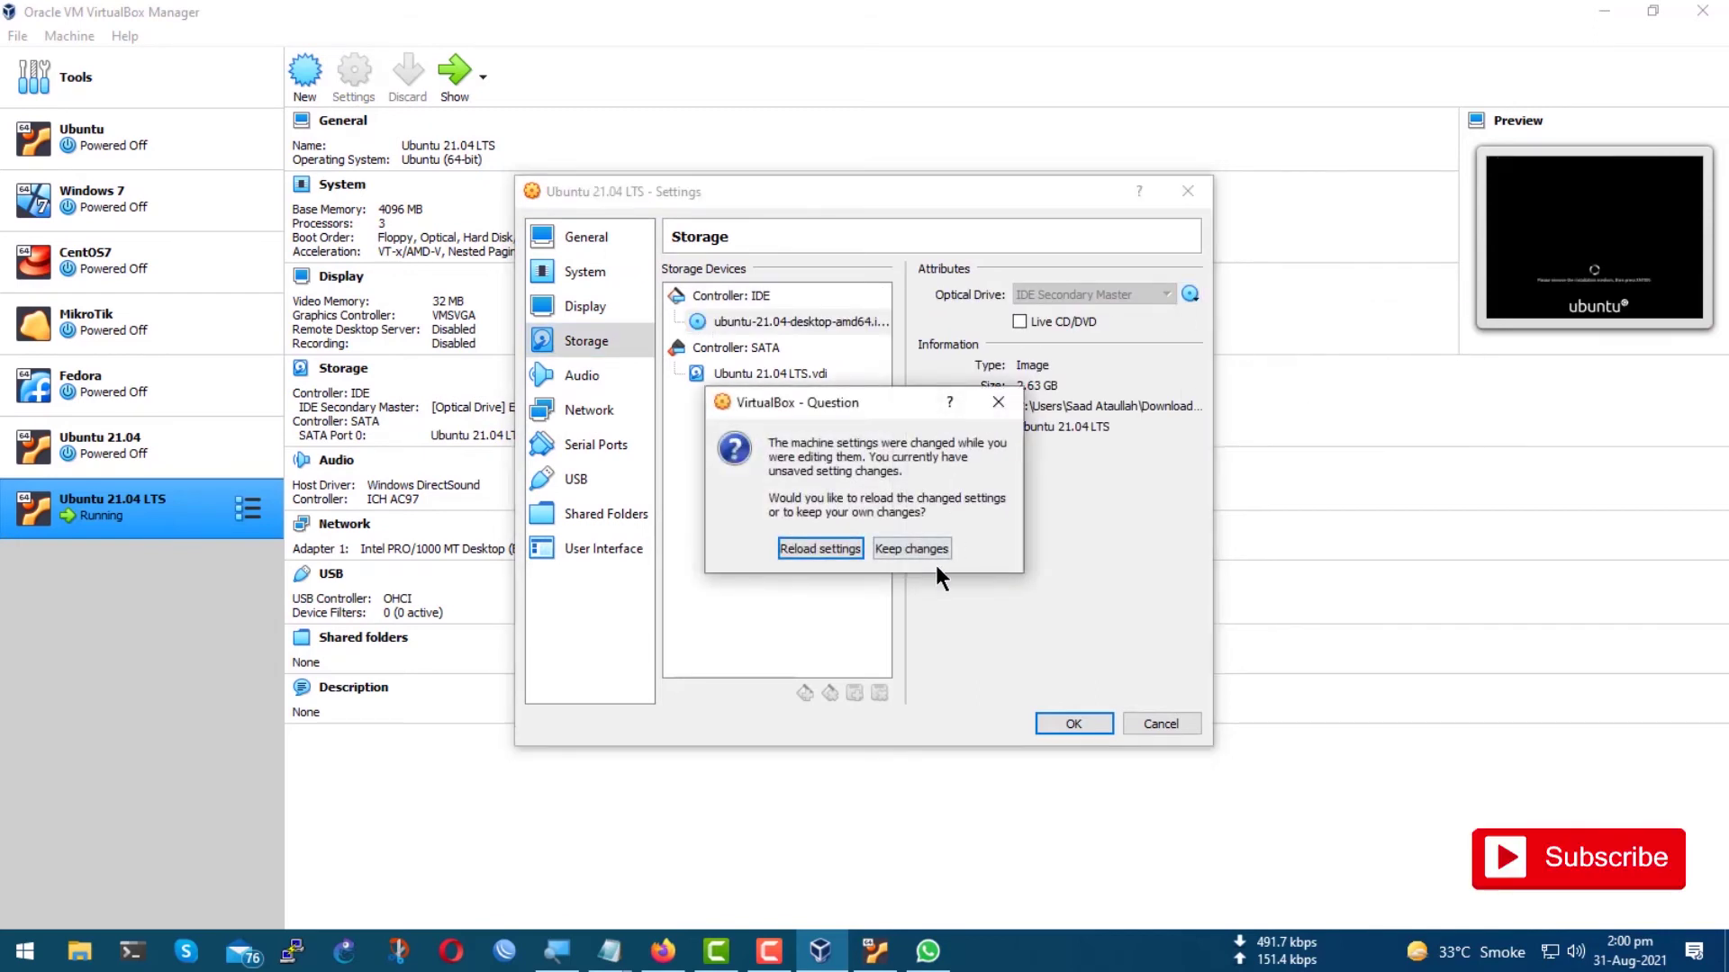
pyautogui.click(913, 549)
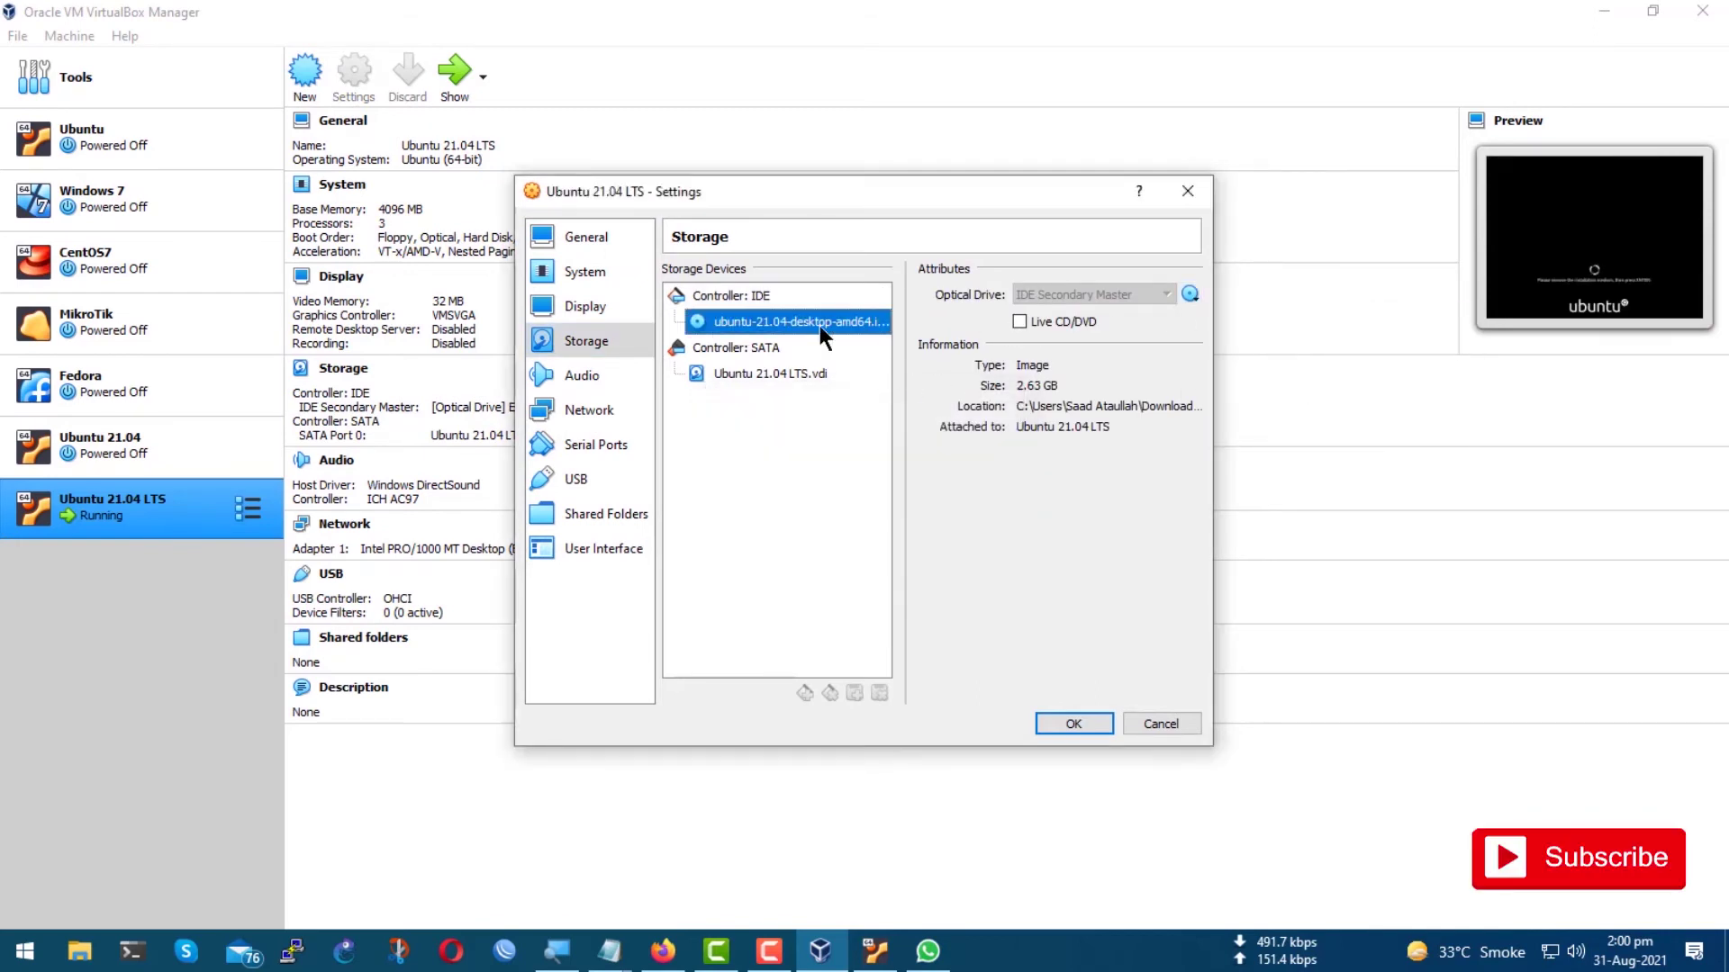
pyautogui.click(1191, 295)
pyautogui.click(1268, 435)
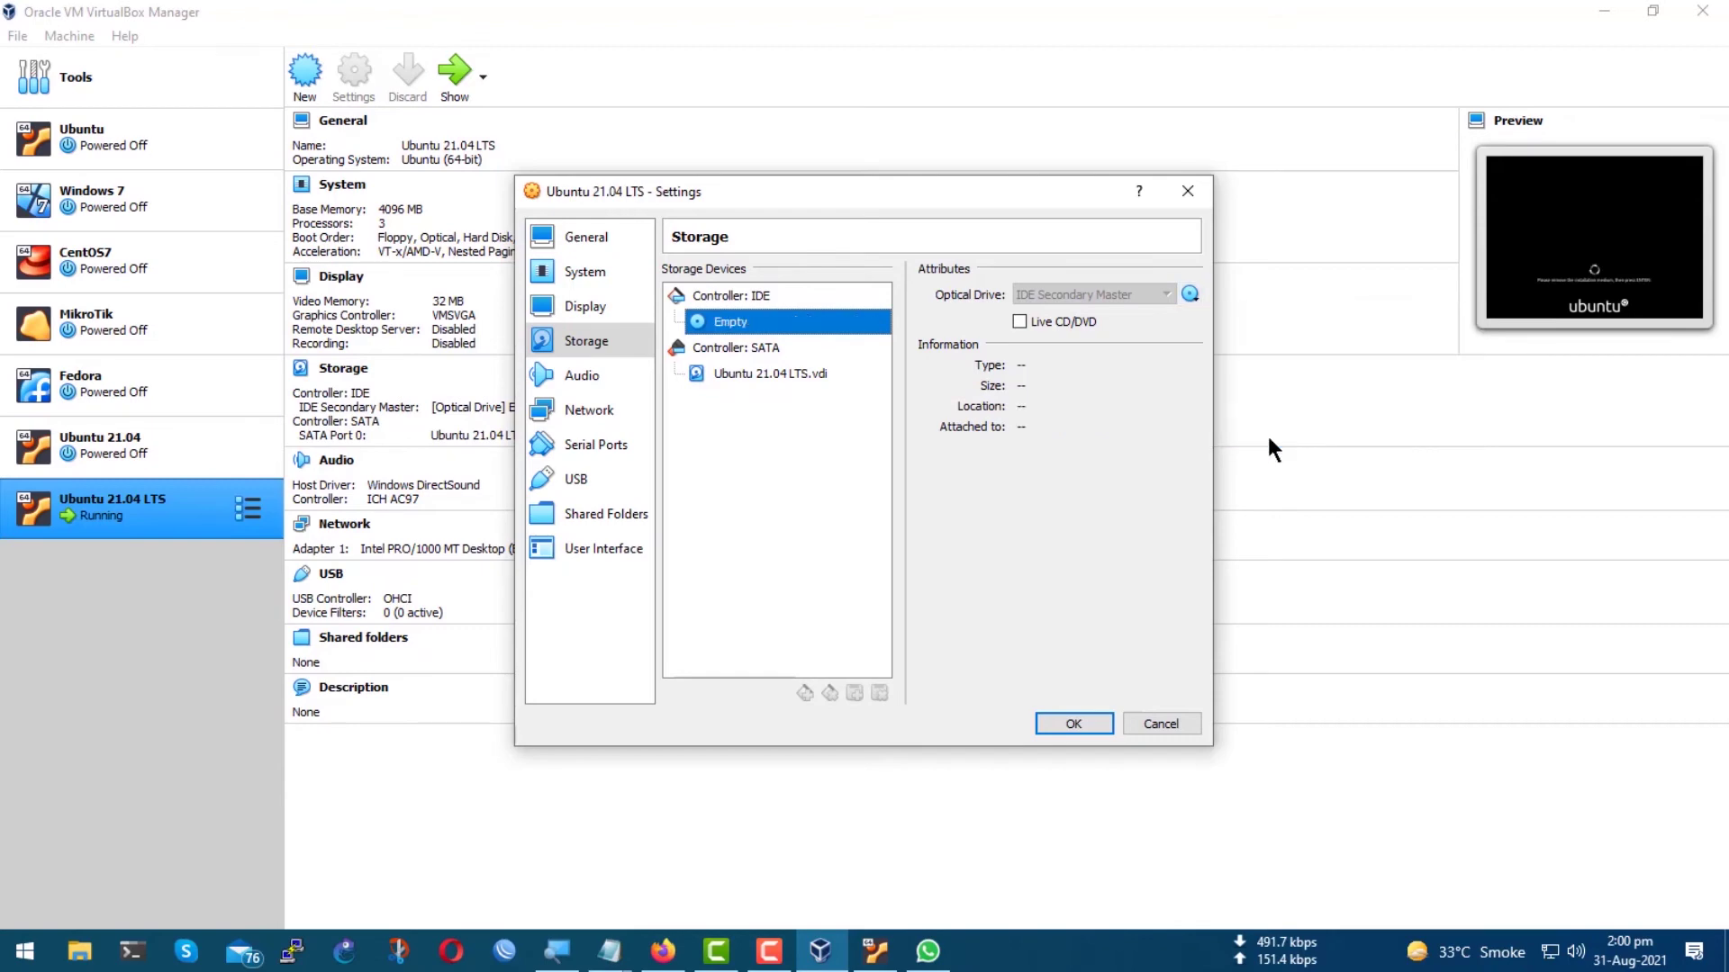
pyautogui.click(1074, 724)
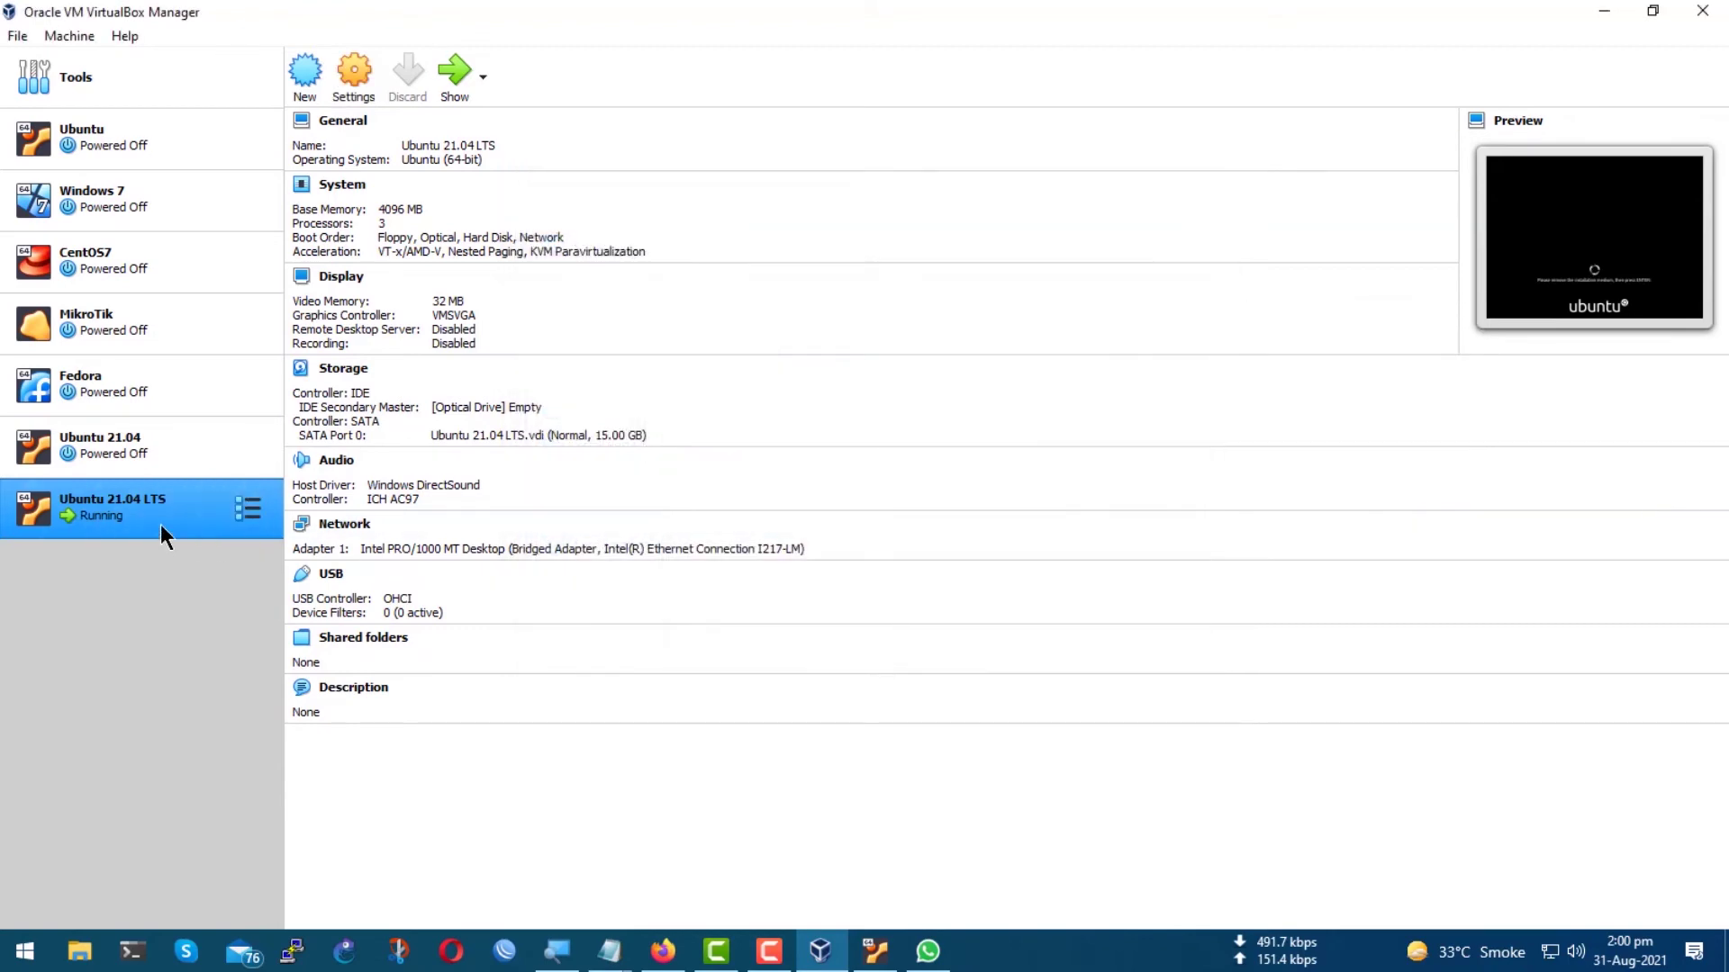
# Reset the running Ubuntu 21.04 LTS machine and confirm the reset.
pyautogui.rightClick(162, 522)
pyautogui.click(219, 289)
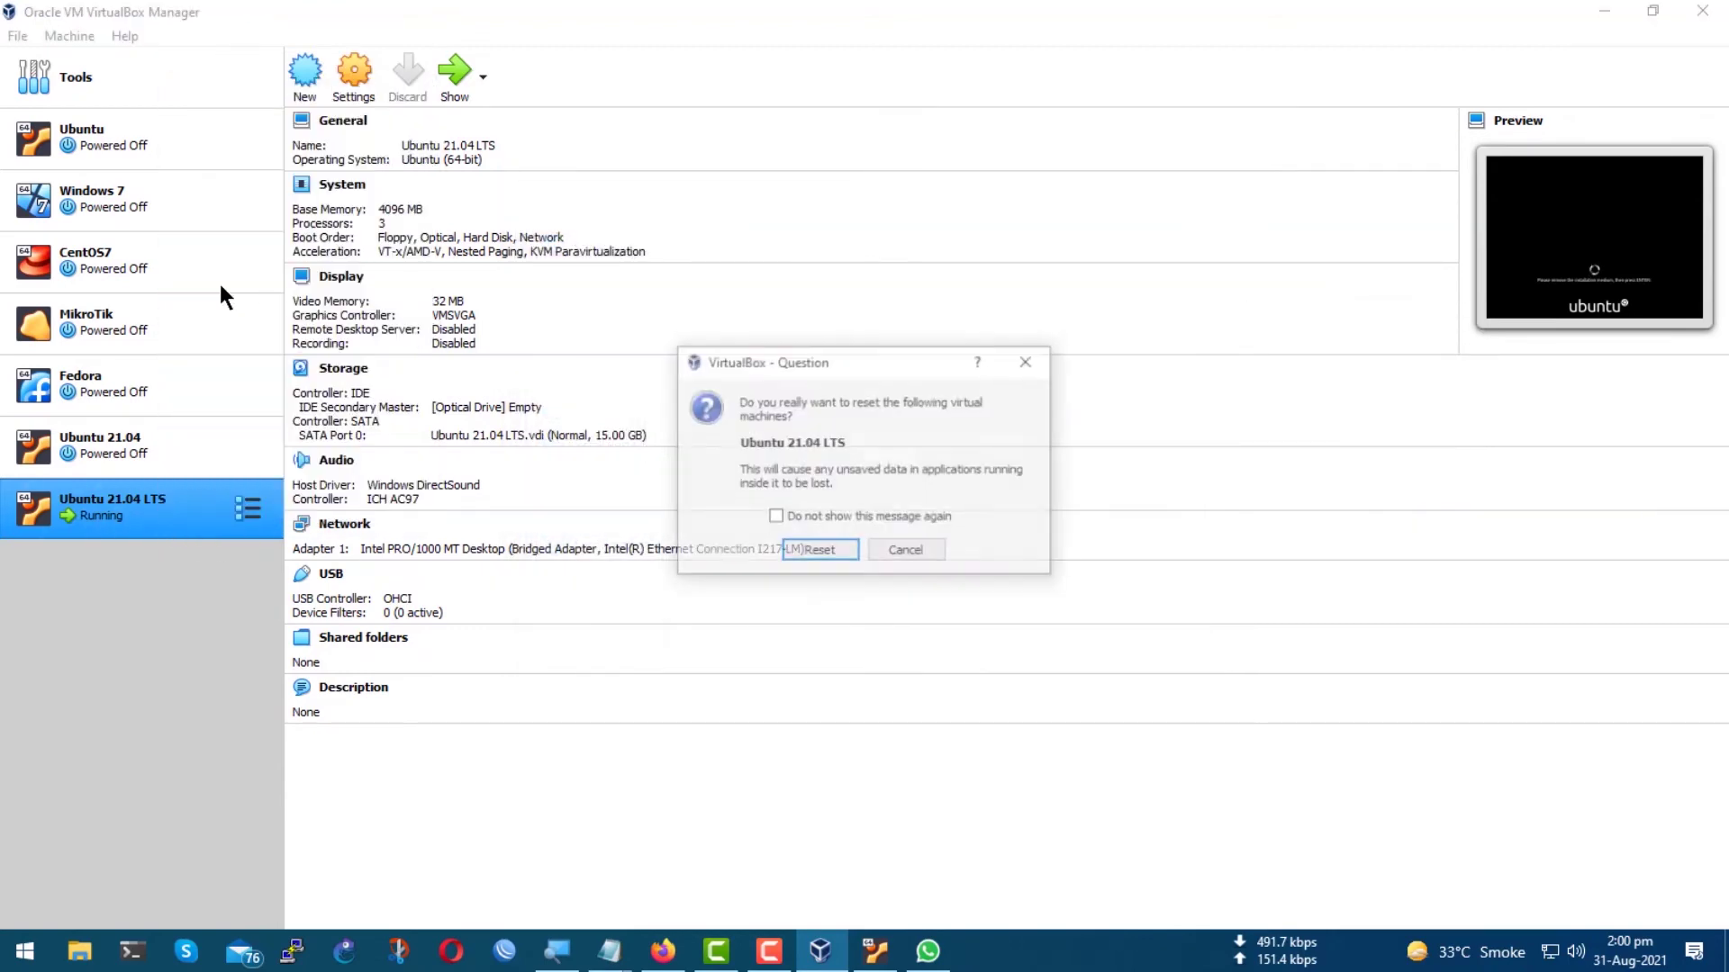
pyautogui.click(815, 552)
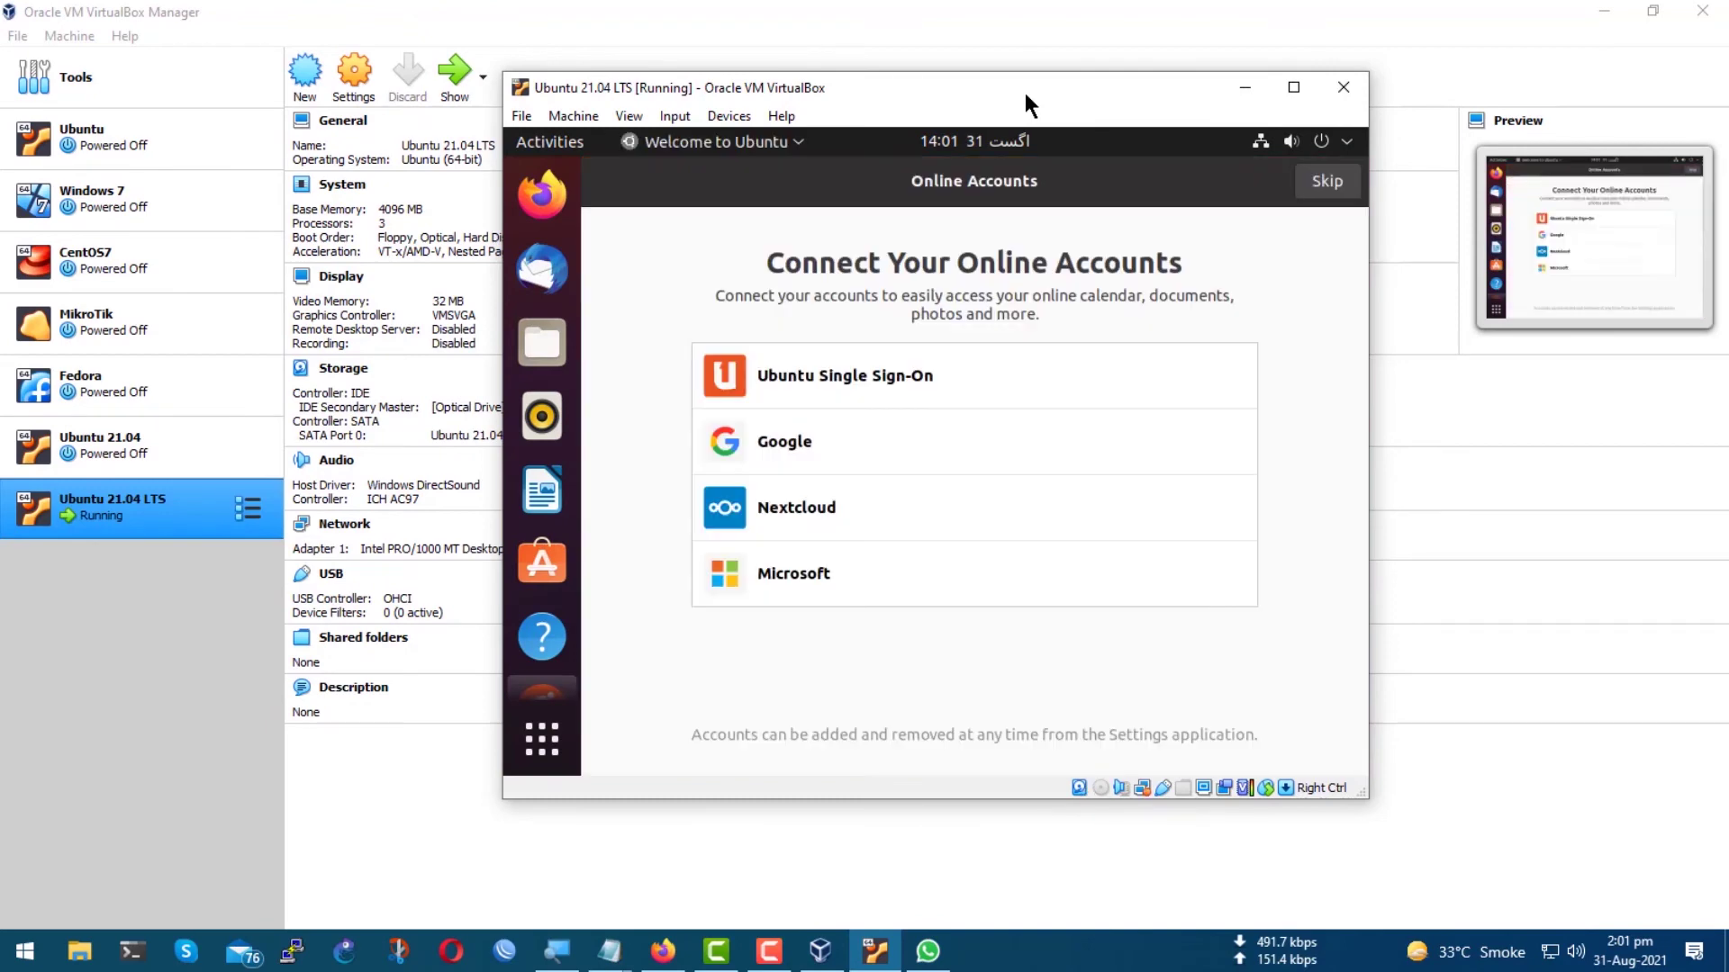
# Skip online accounts and advance past the Help improve Ubuntu and Privacy pages to Done.
pyautogui.click(1324, 179)
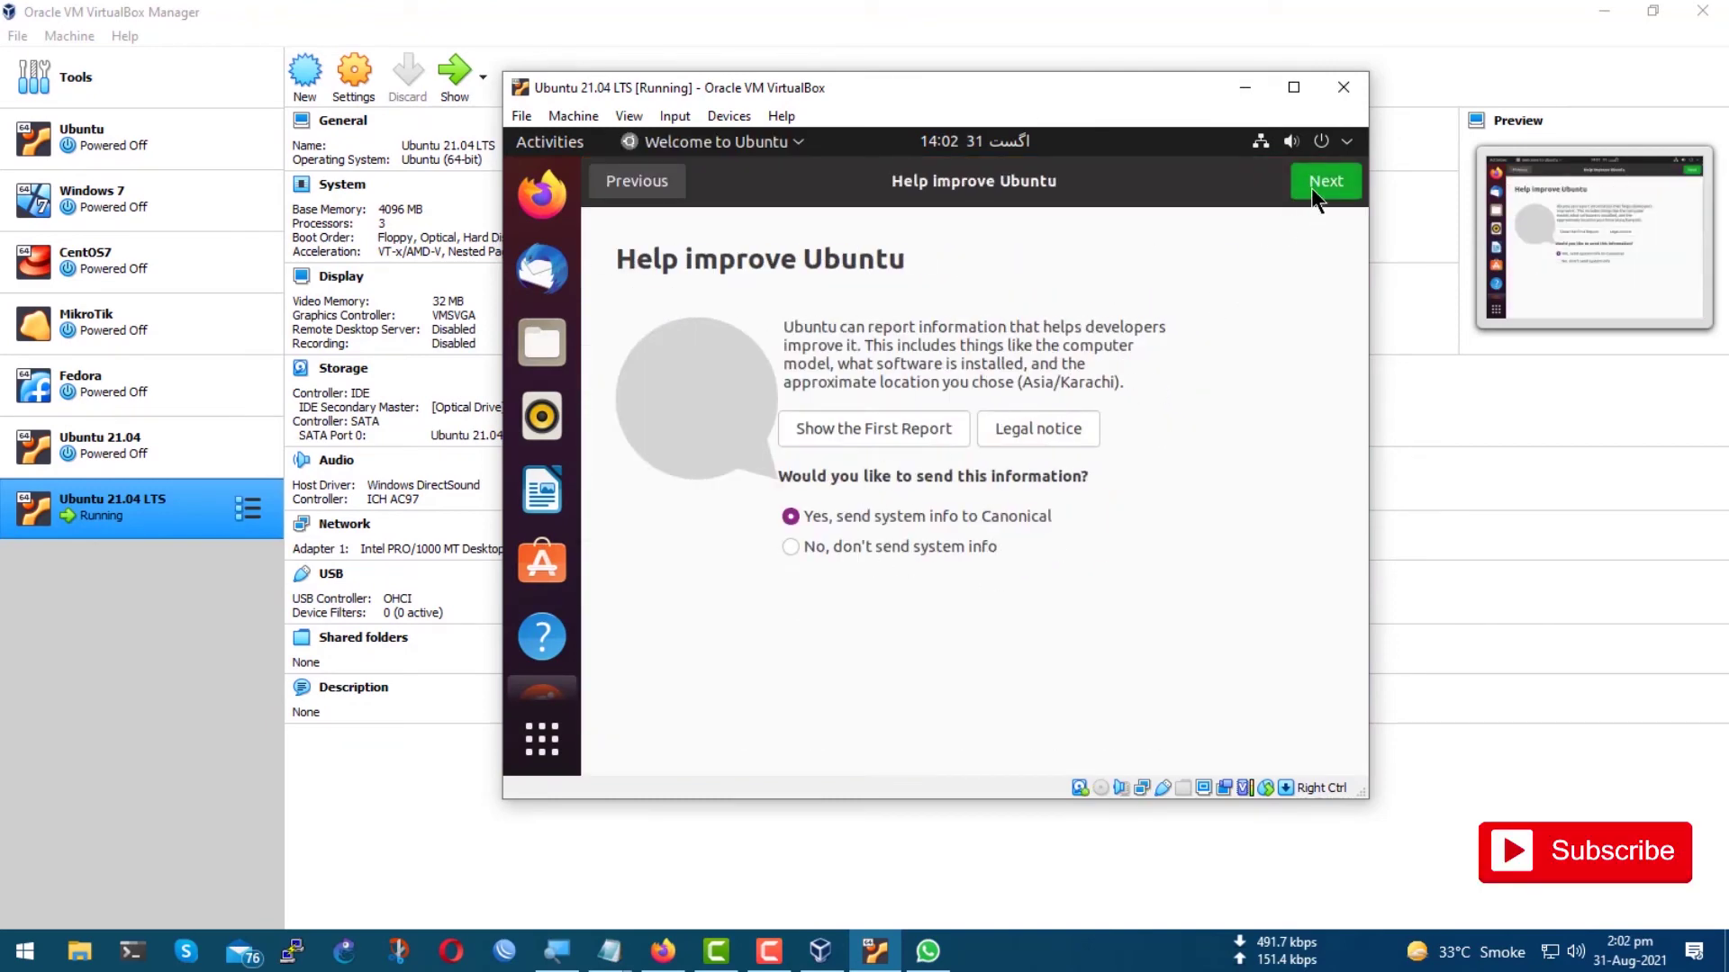
pyautogui.press('Return')
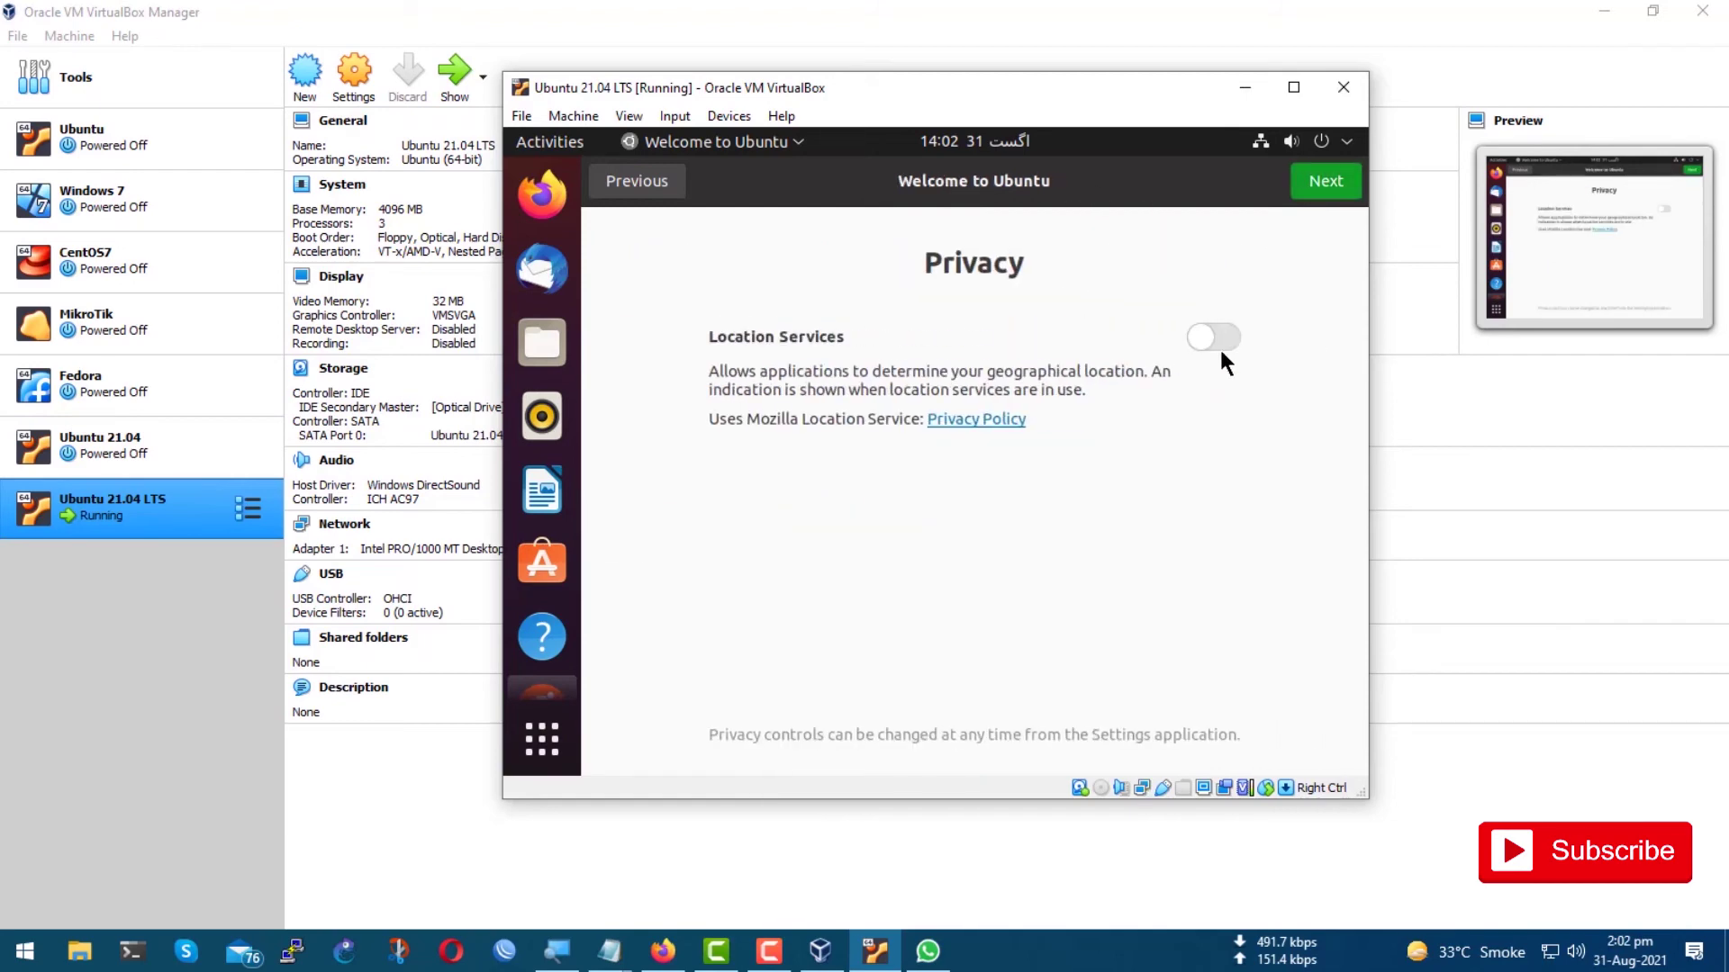
pyautogui.click(1322, 184)
pyautogui.click(1321, 185)
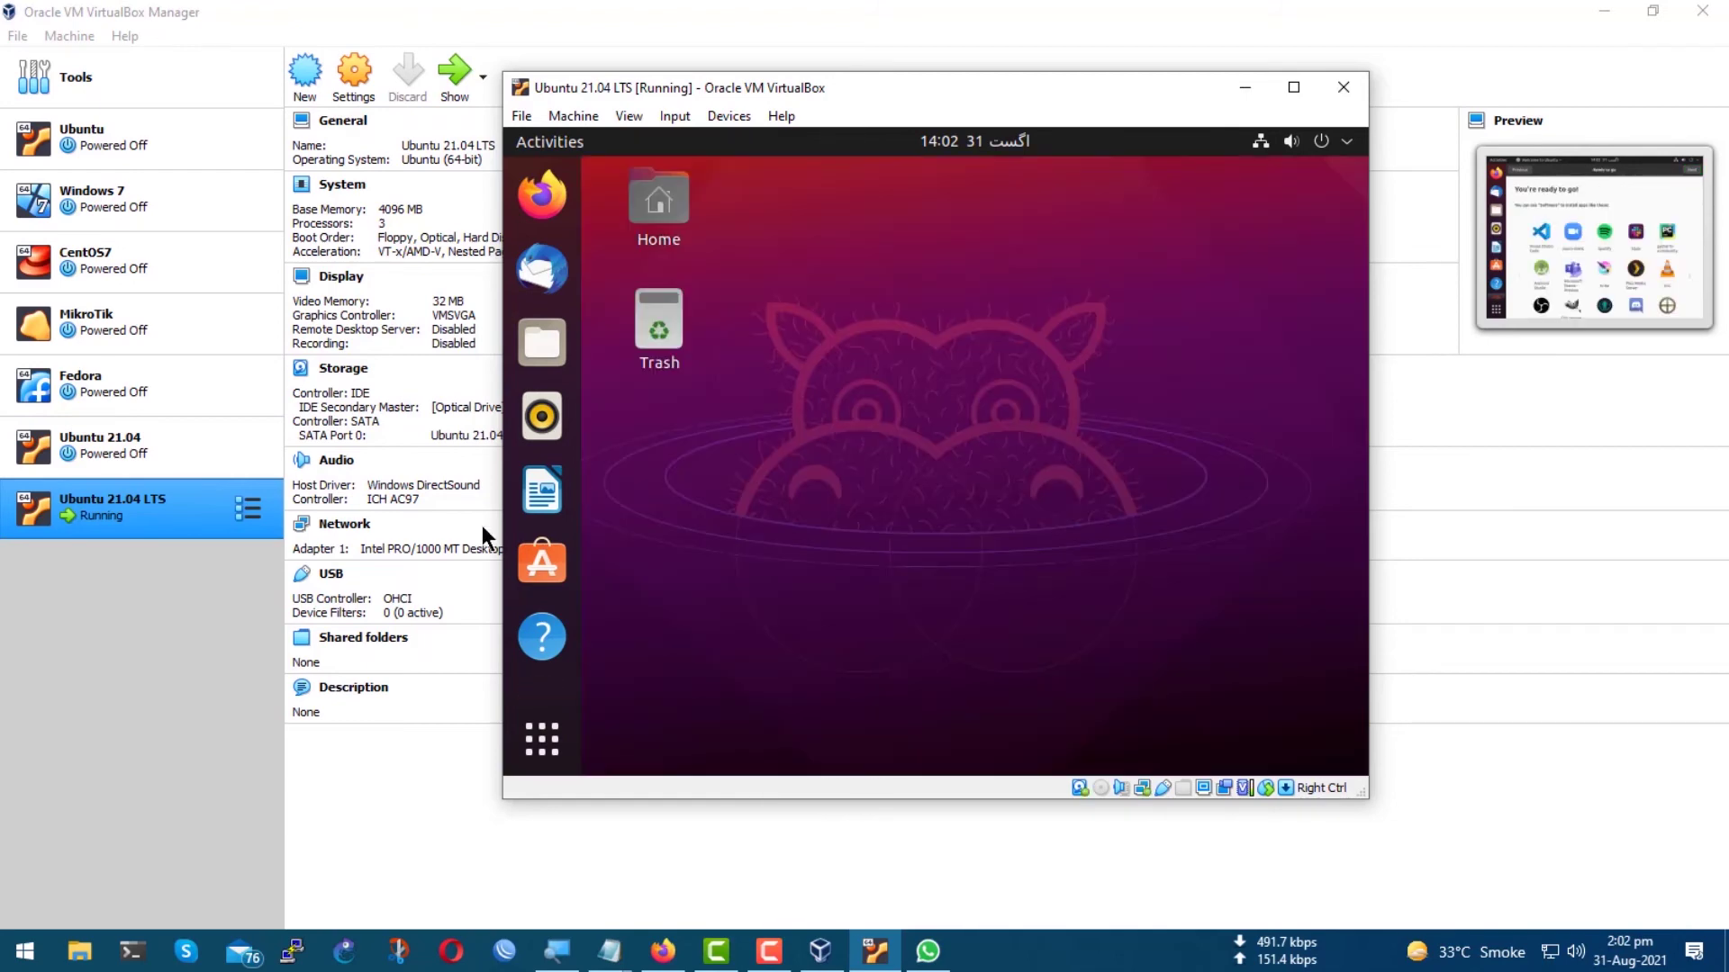
# Launch Terminal by searching 'te' in Activities.
pyautogui.click(543, 140)
pyautogui.click(848, 199)
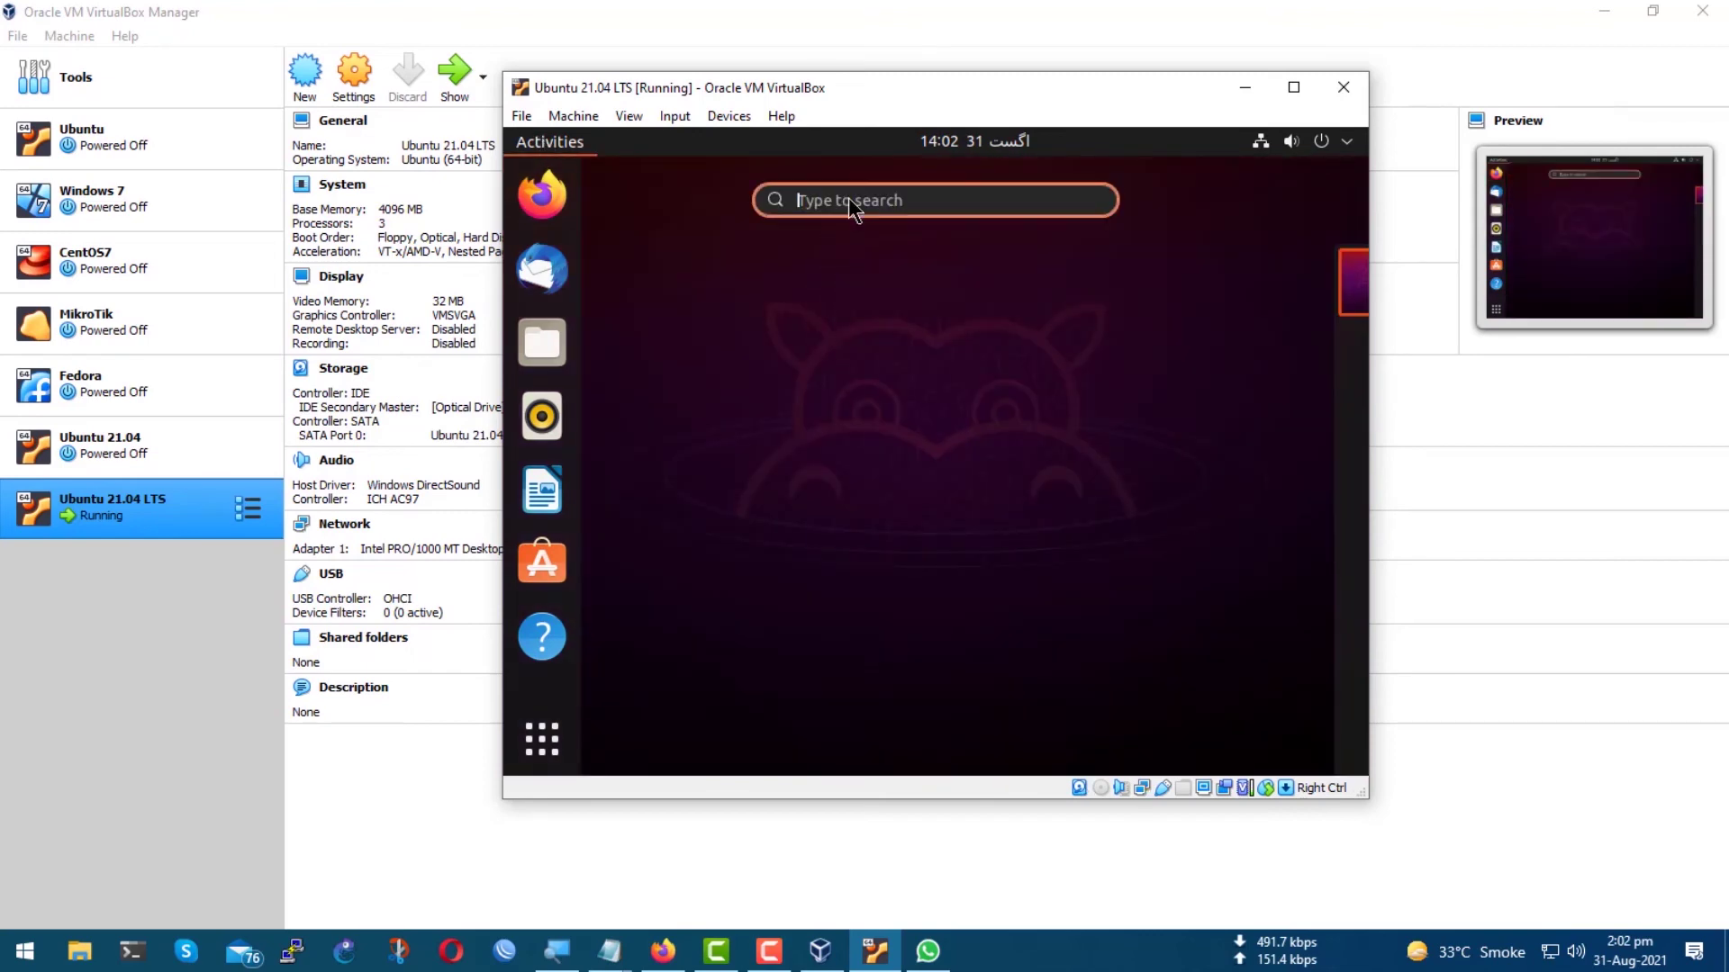
pyautogui.write('t')
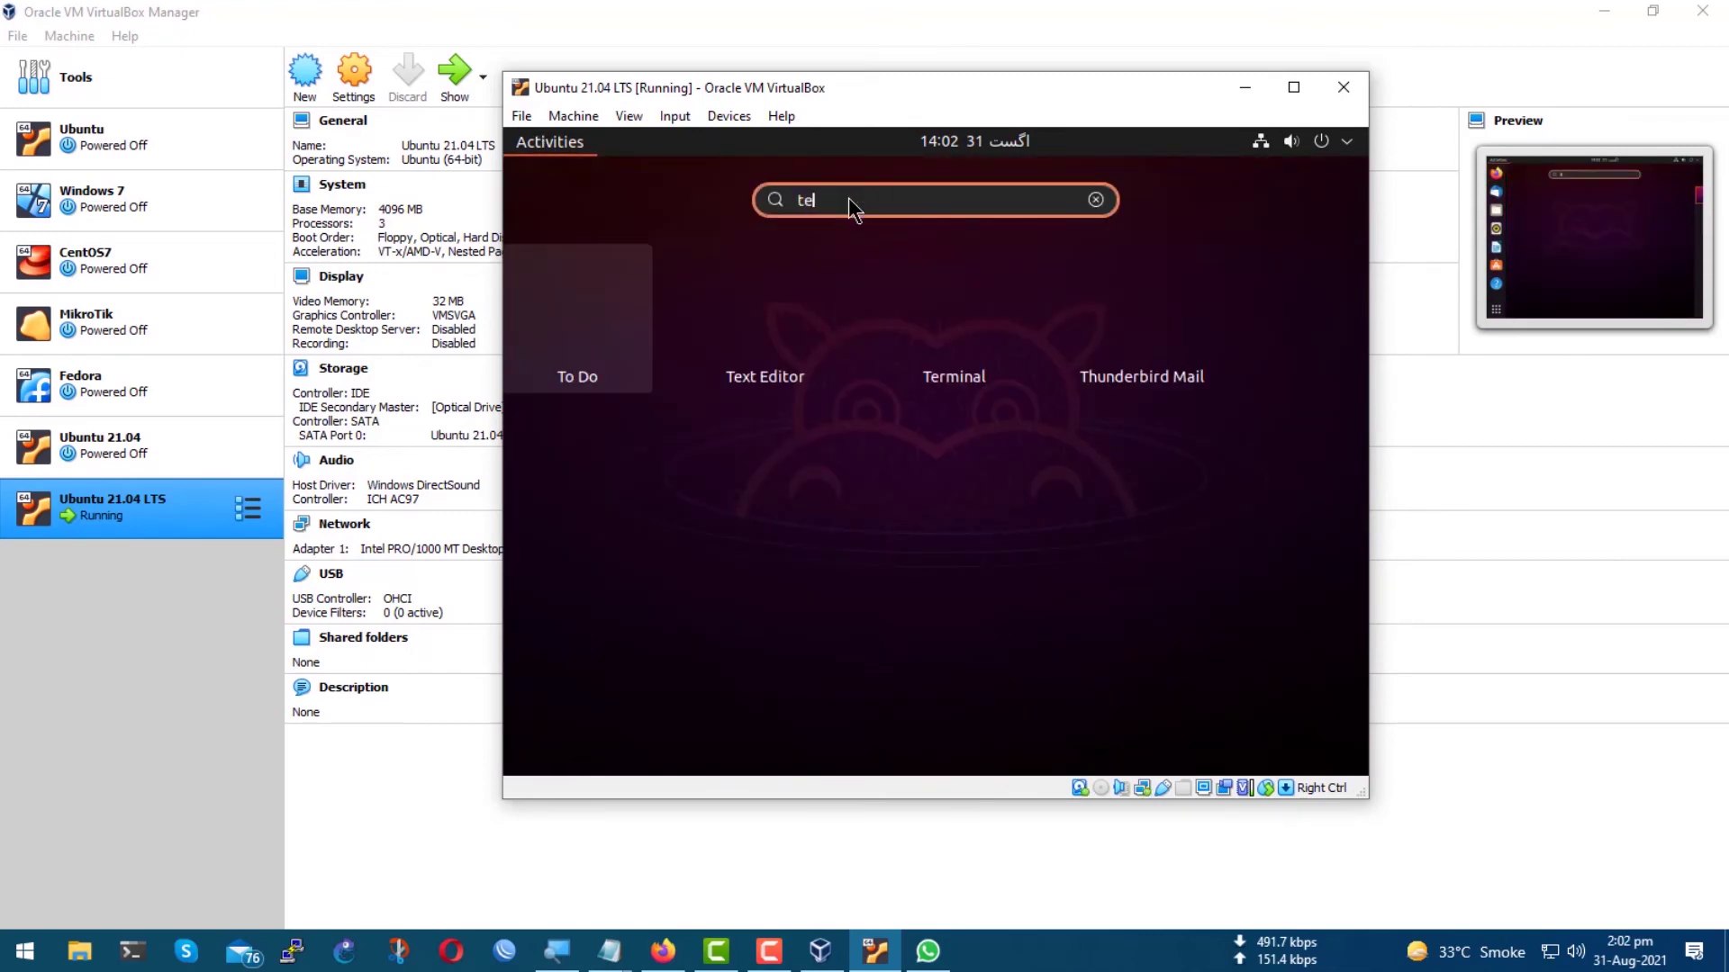
pyautogui.write('e')
pyautogui.click(815, 330)
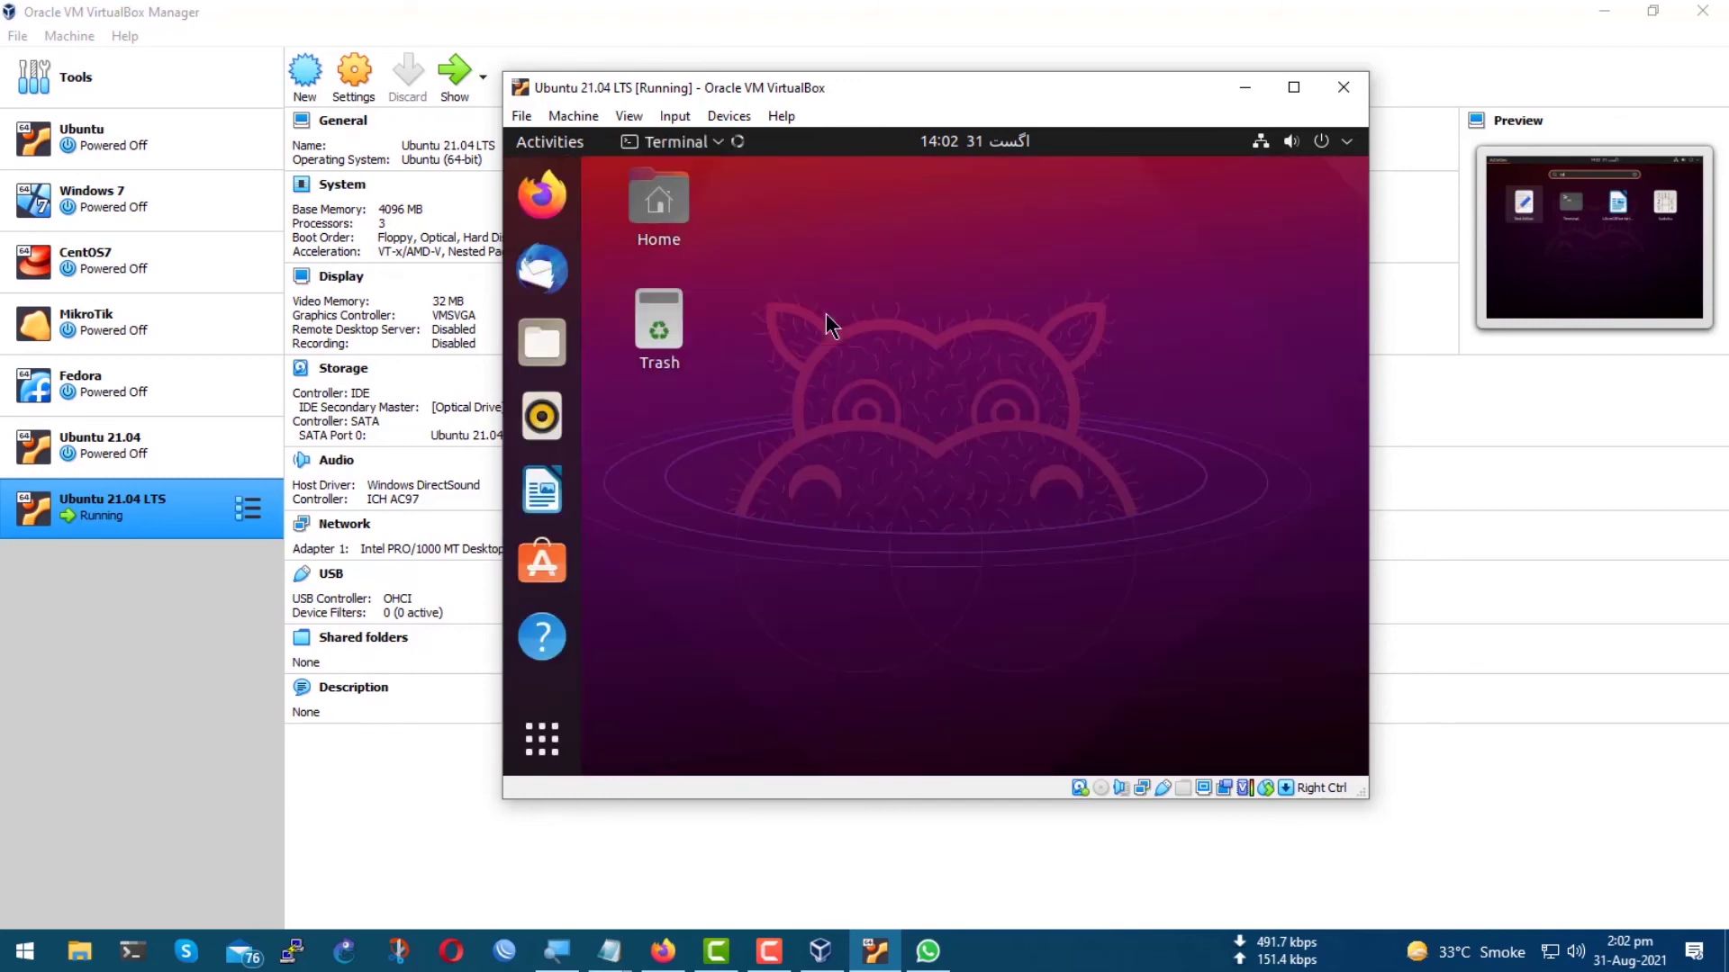
# Start a root shell with sudo -i and run lsb_release -a, showing Ubuntu 21.04 hirsute.
pyautogui.press('Return')
pyautogui.press('Return')
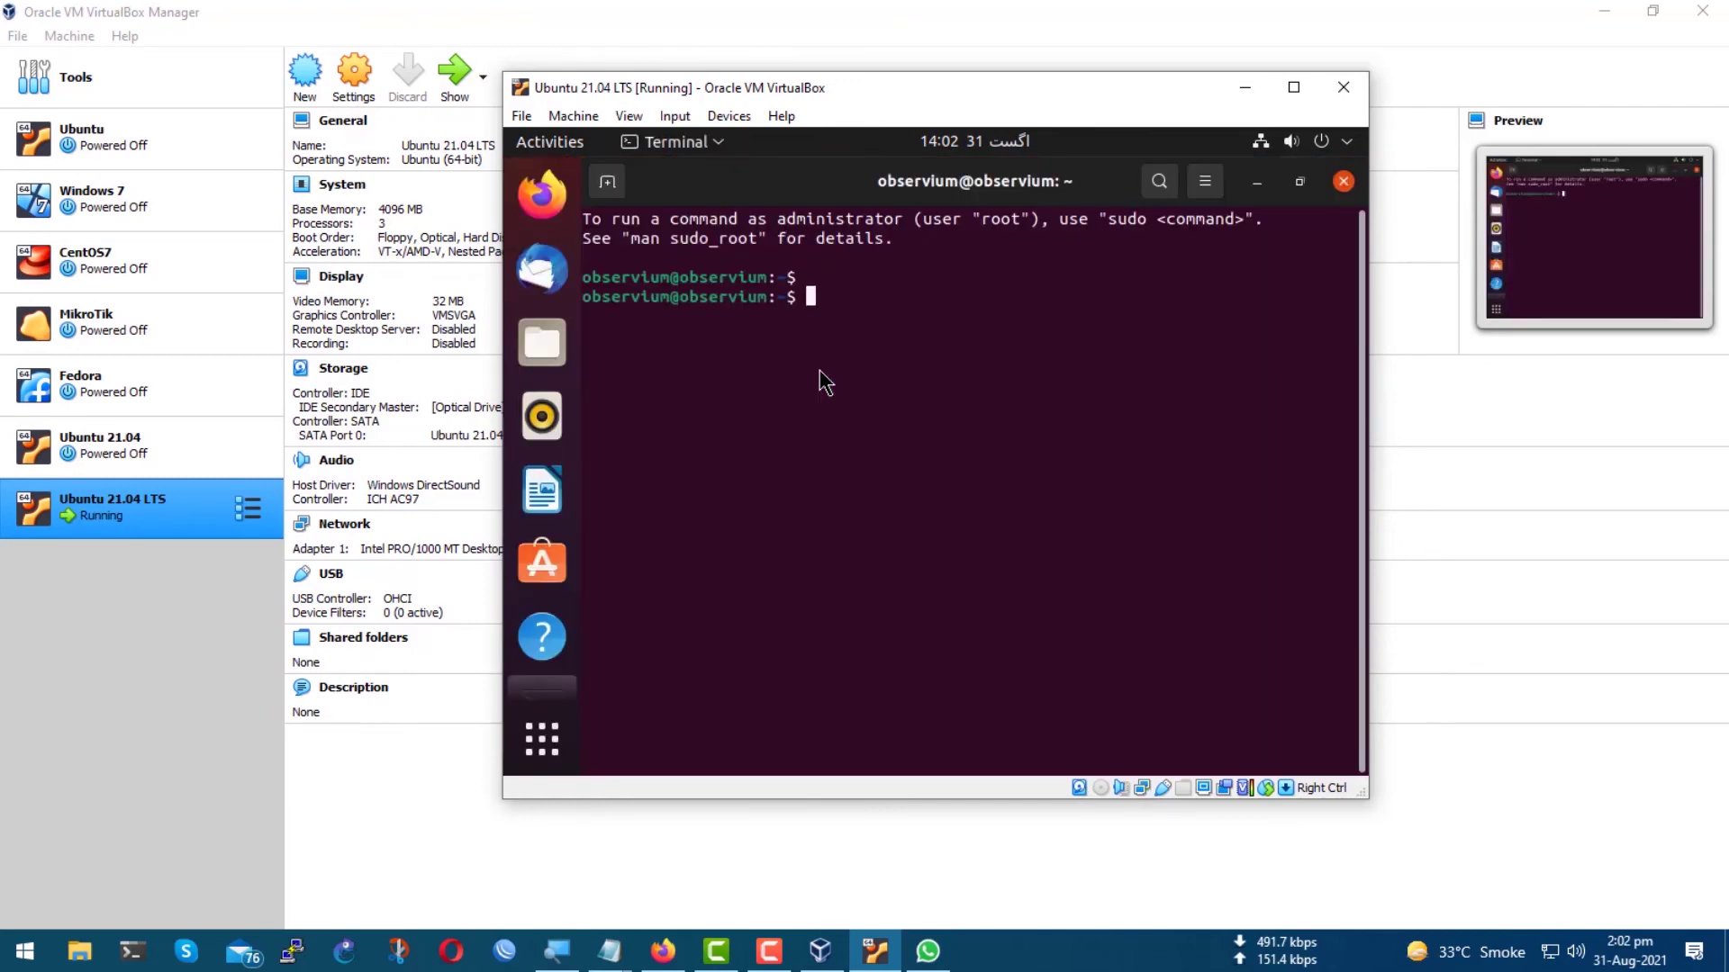
pyautogui.write('sudo -i')
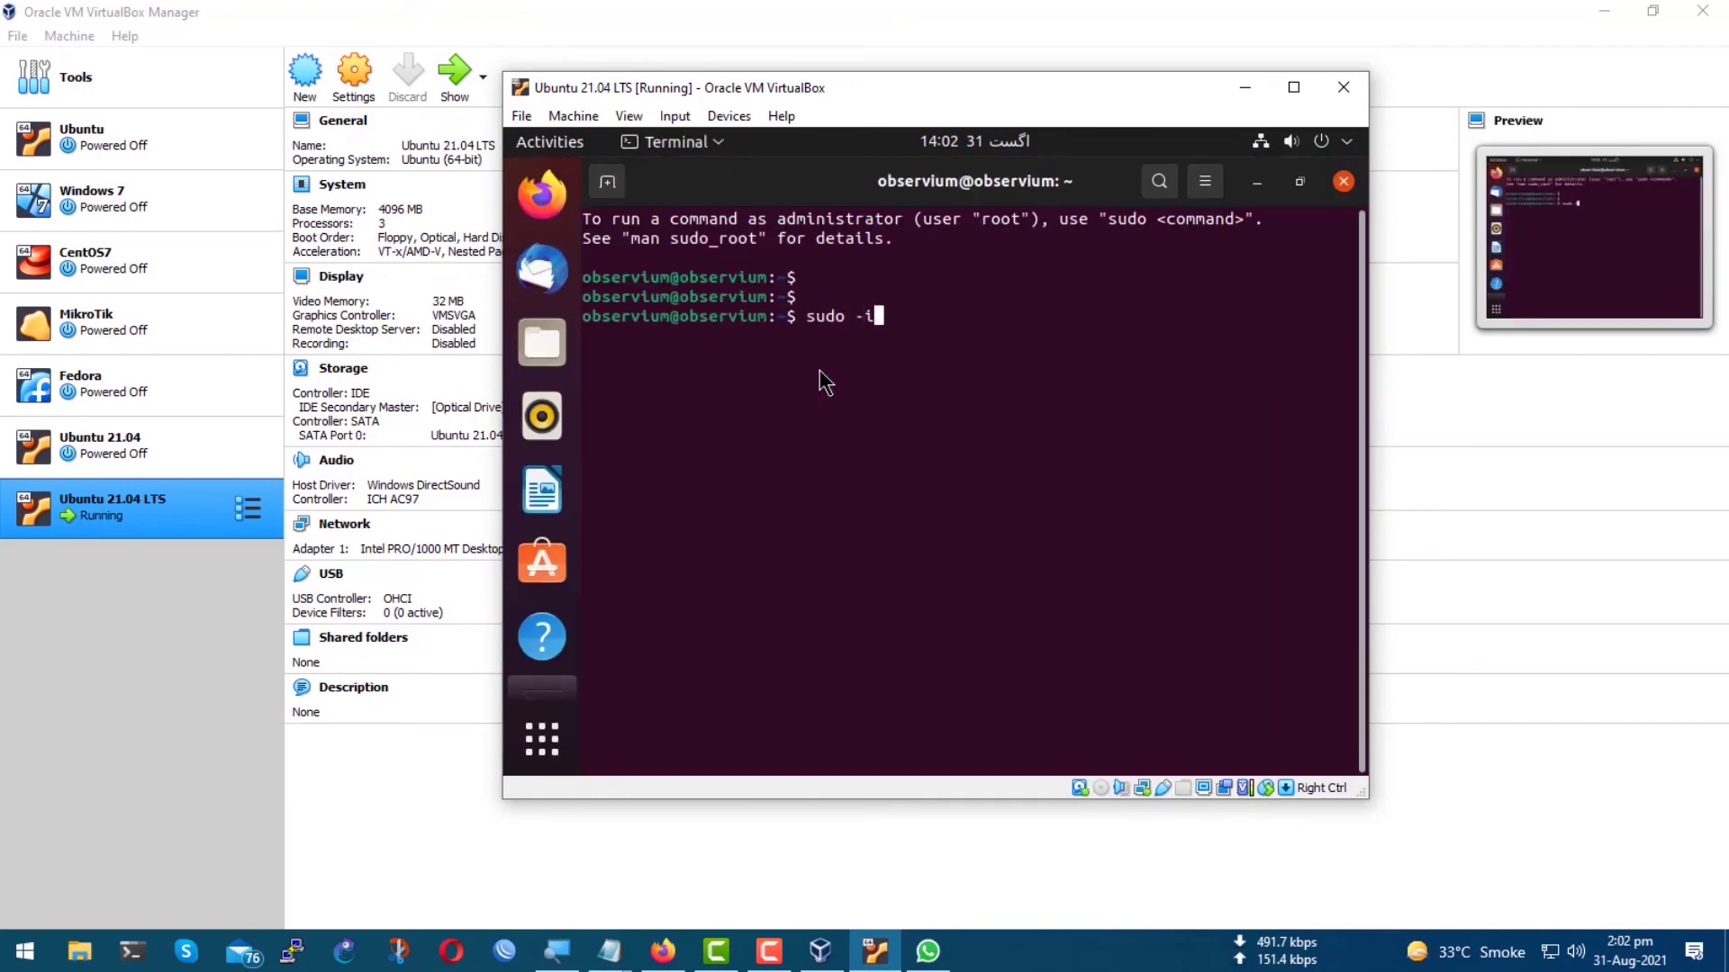
pyautogui.press('Return')
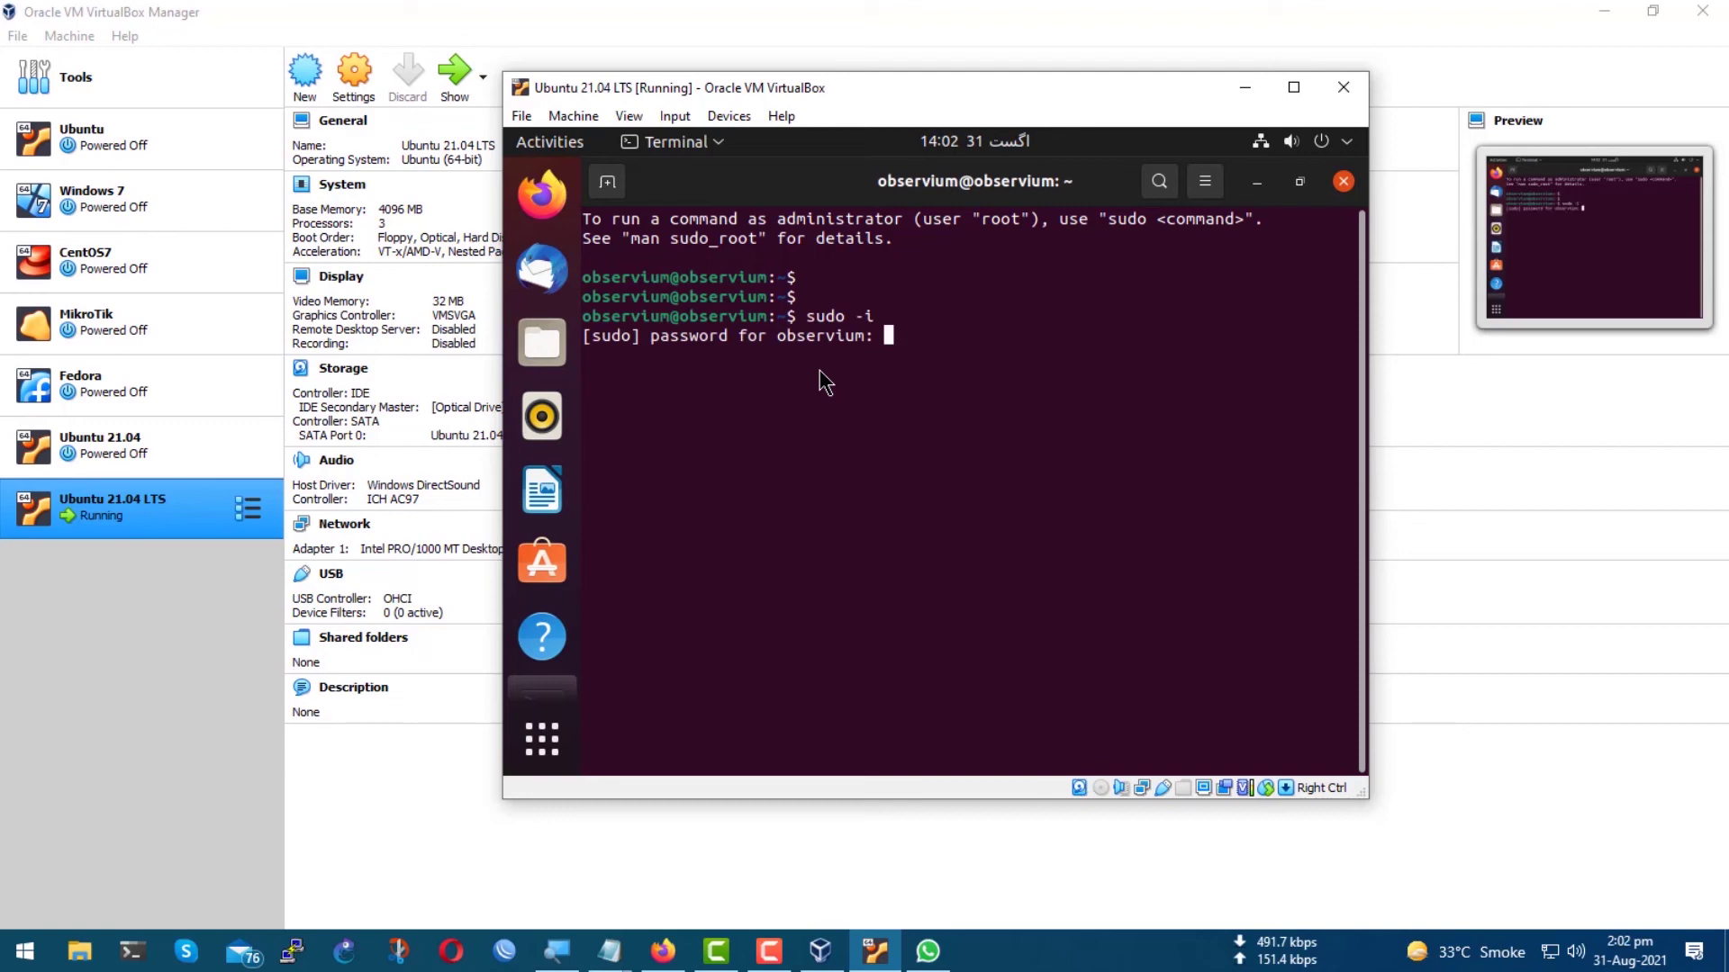
pyautogui.press('Return')
pyautogui.press('Return')
pyautogui.press('Return')
pyautogui.press('Return')
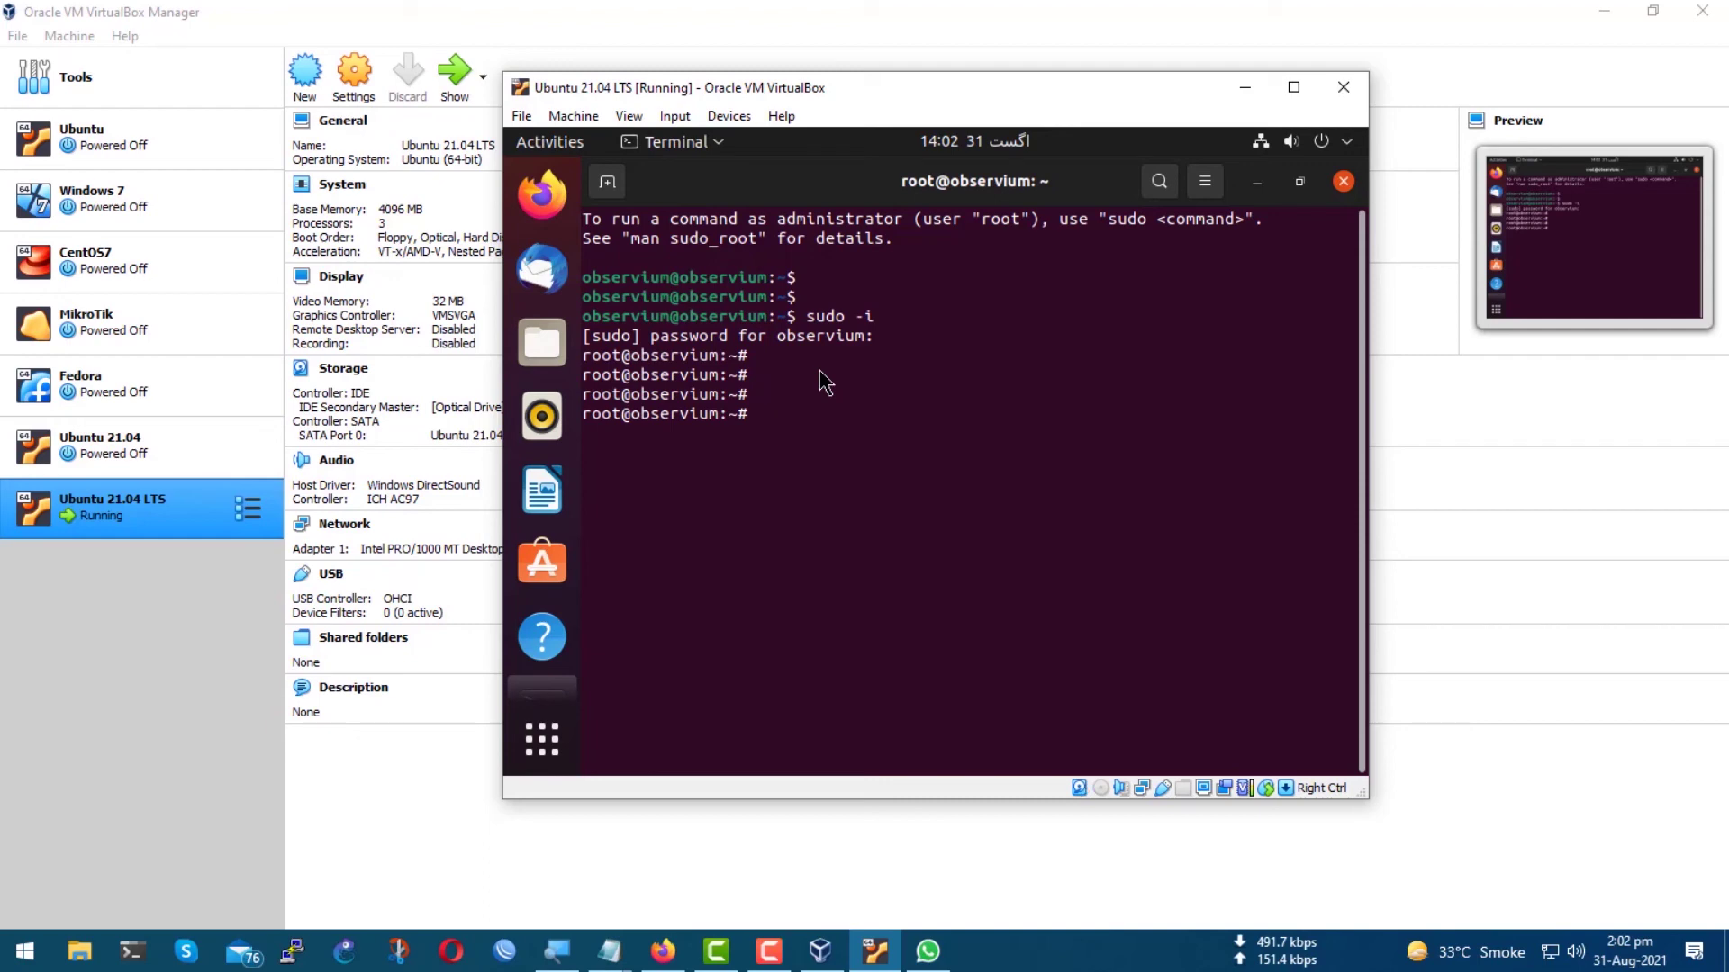
pyautogui.write('lsb_release -a')
pyautogui.press('Return')
pyautogui.moveTo(885, 495); pyautogui.dragTo(648, 429)
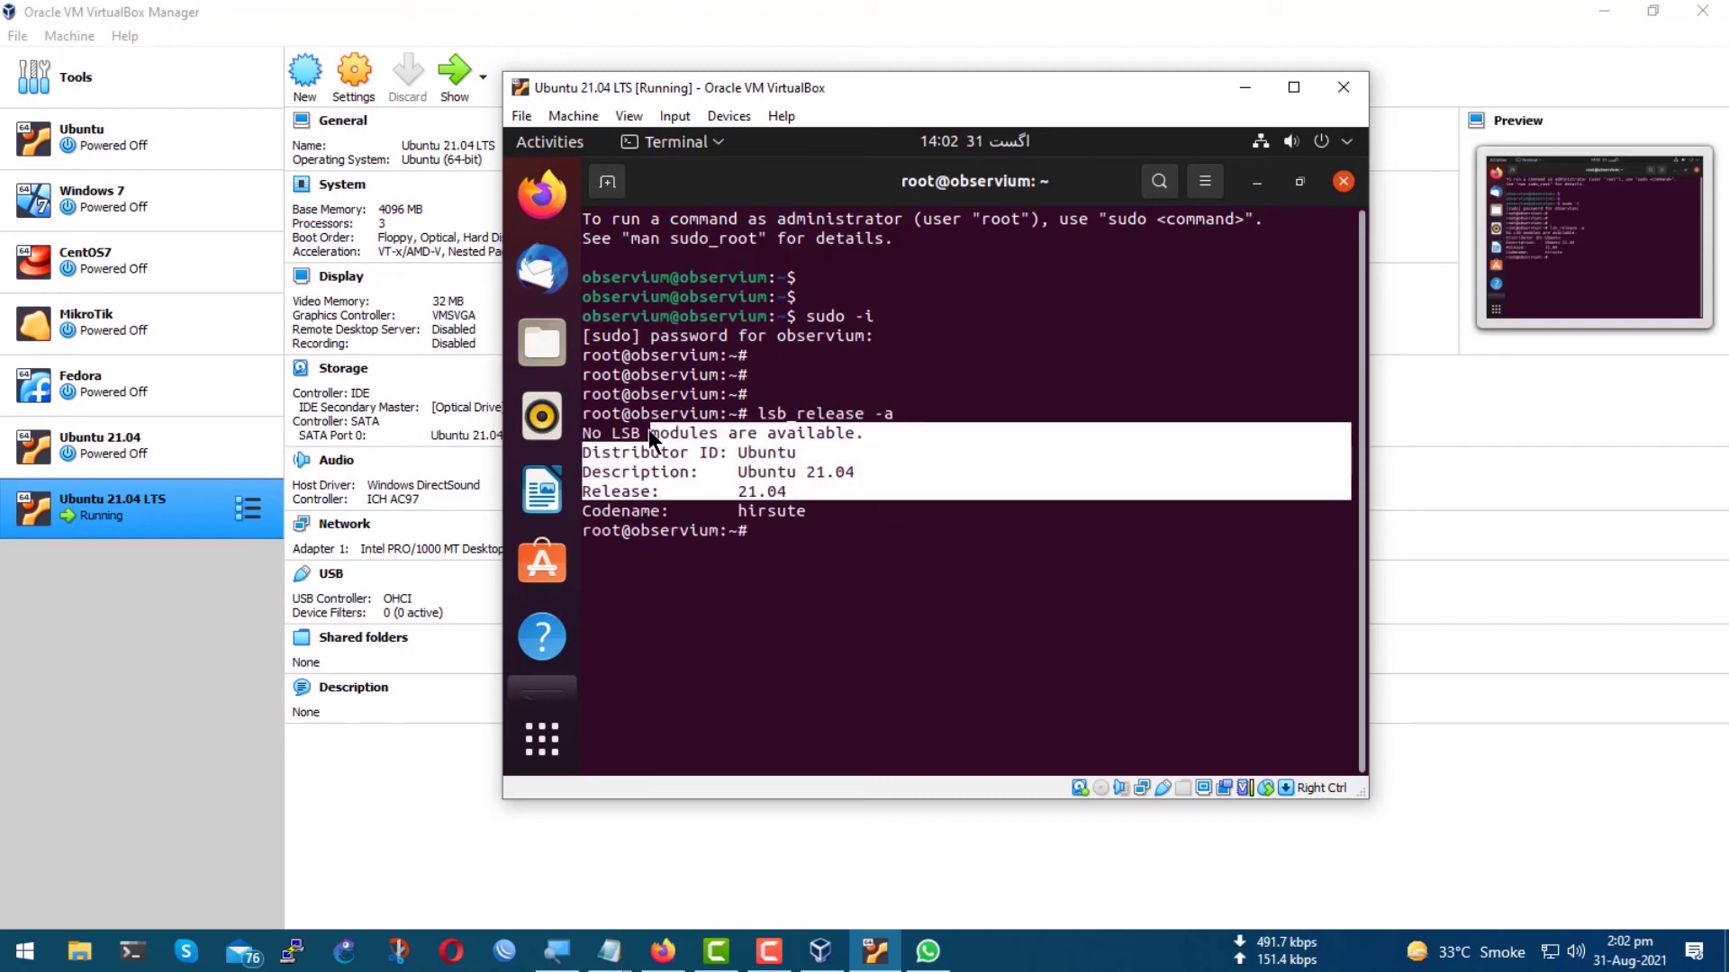
pyautogui.click(755, 582)
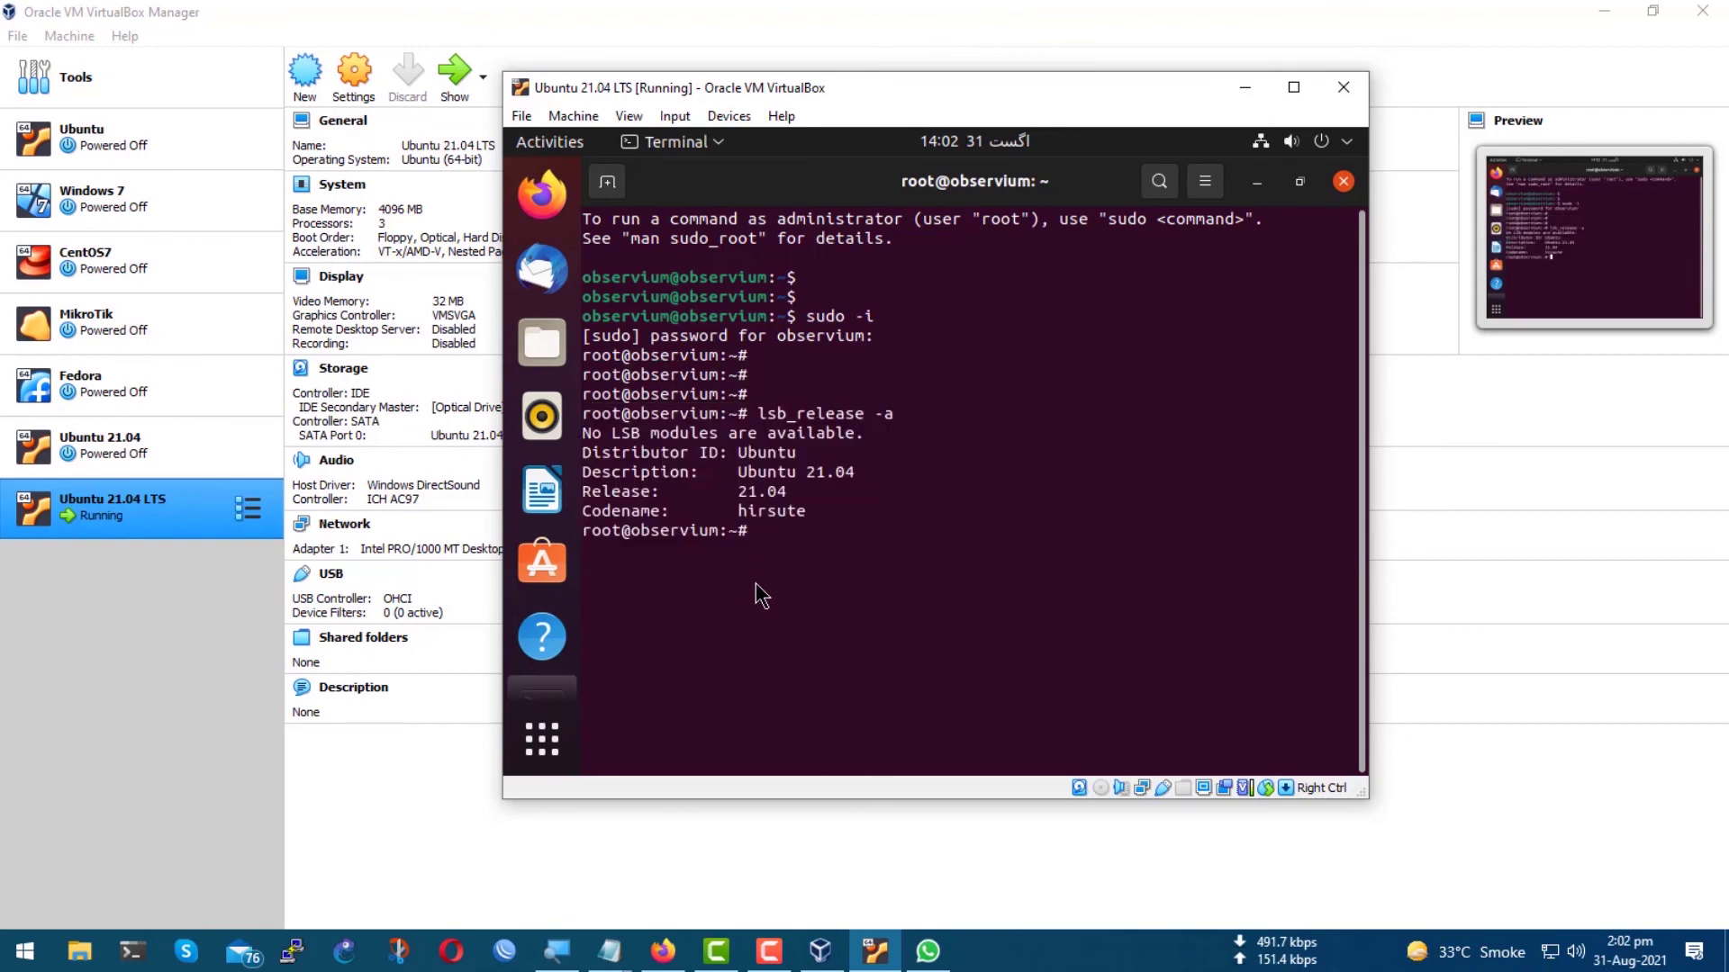
# Run ip ad in the maximized VM to show enp0s3 at 192.168.88.161.
pyautogui.write('ip ad')
pyautogui.press('Return')
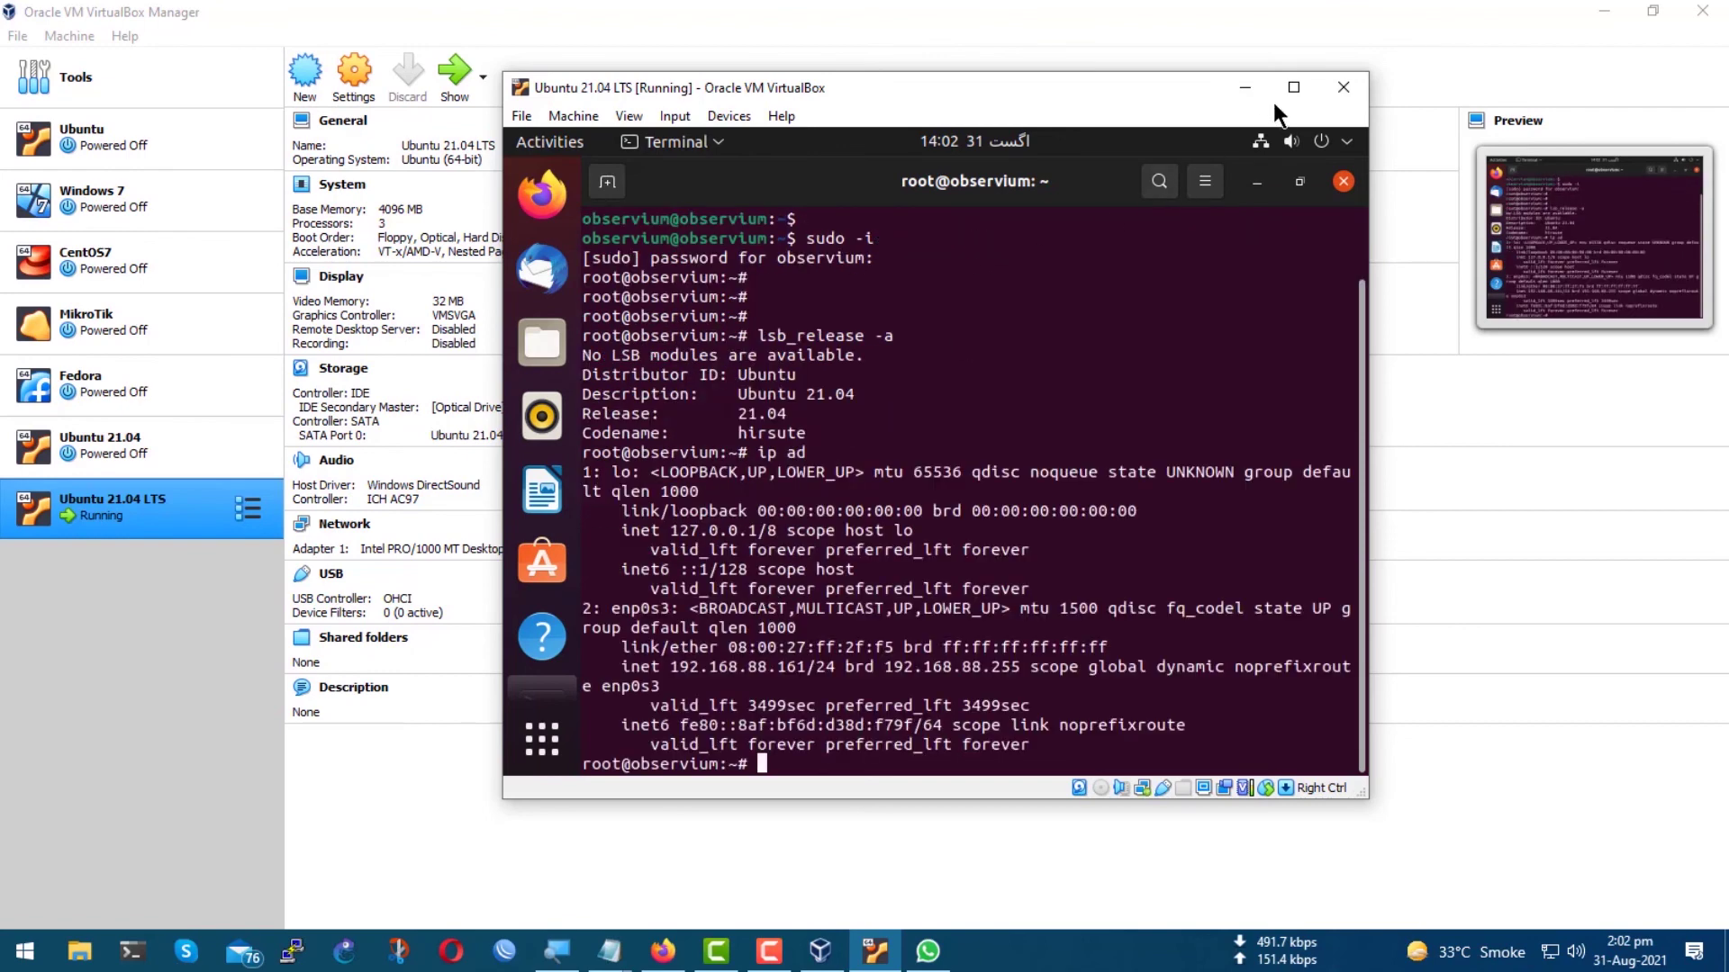
pyautogui.click(1291, 89)
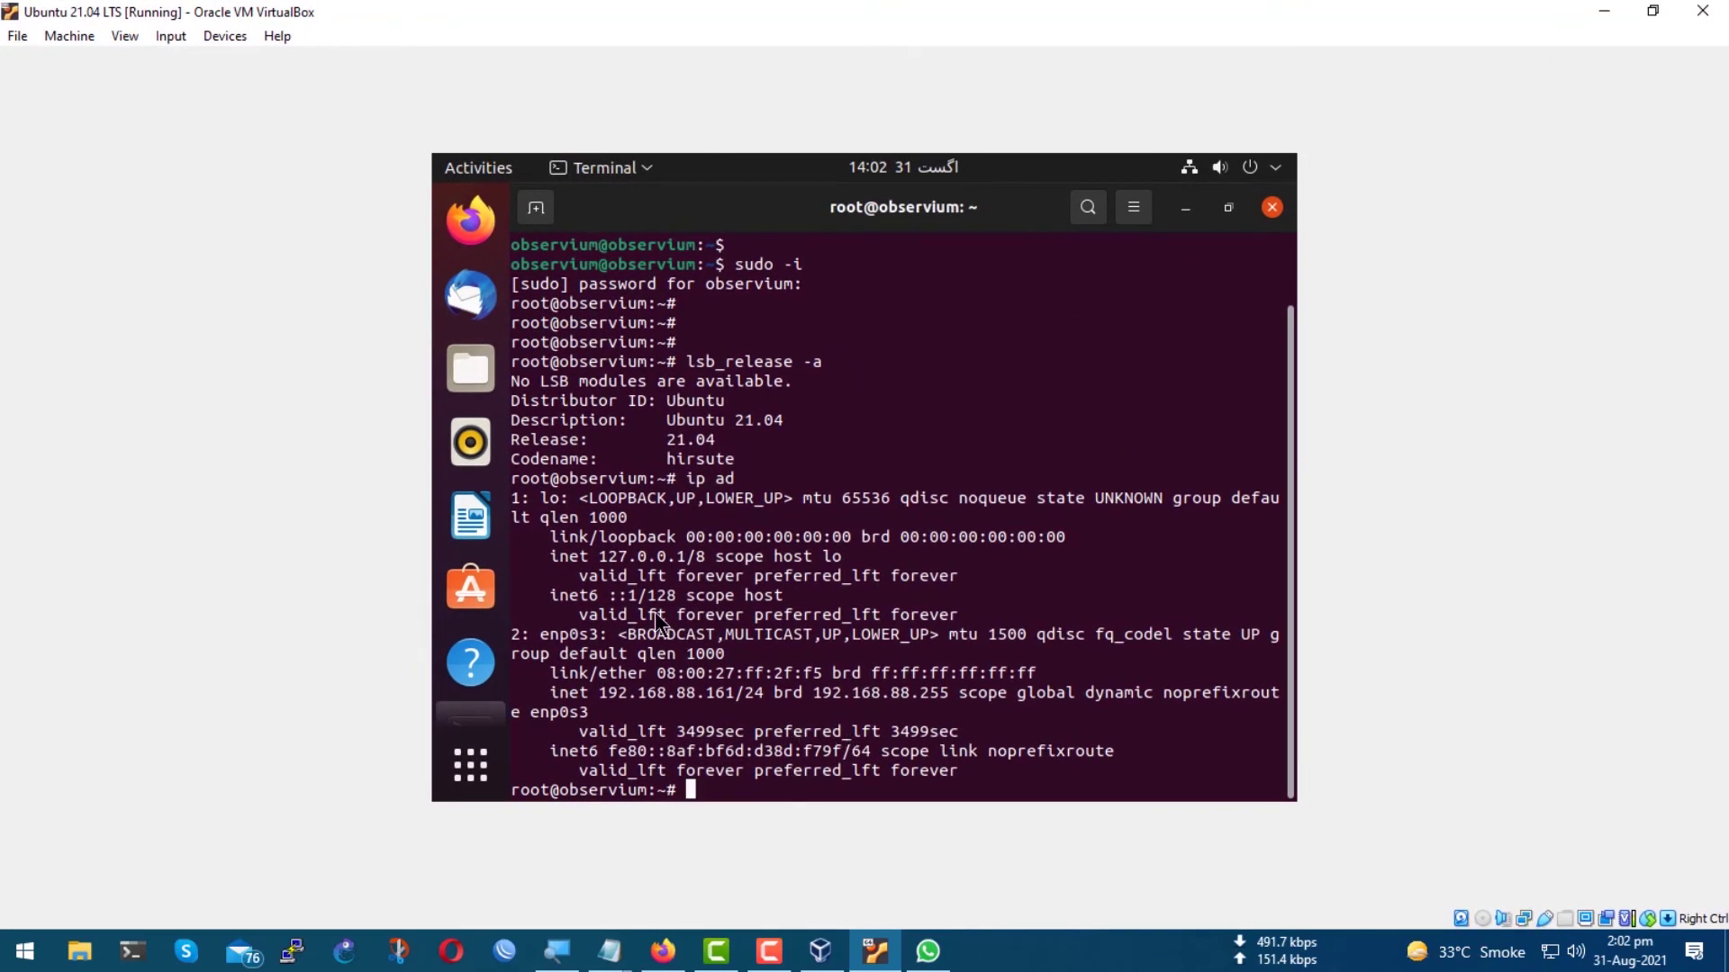
pyautogui.moveTo(581, 714)
pyautogui.mouseDown()
pyautogui.moveTo(773, 693)
pyautogui.moveTo(598, 694)
pyautogui.mouseUp()
pyautogui.click(753, 619)
# Ping google.com with 0% loss, postponing software updates with Remind Me Later.
pyautogui.press('Return')
pyautogui.press('Return')
pyautogui.press('Return')
pyautogui.write('ping')
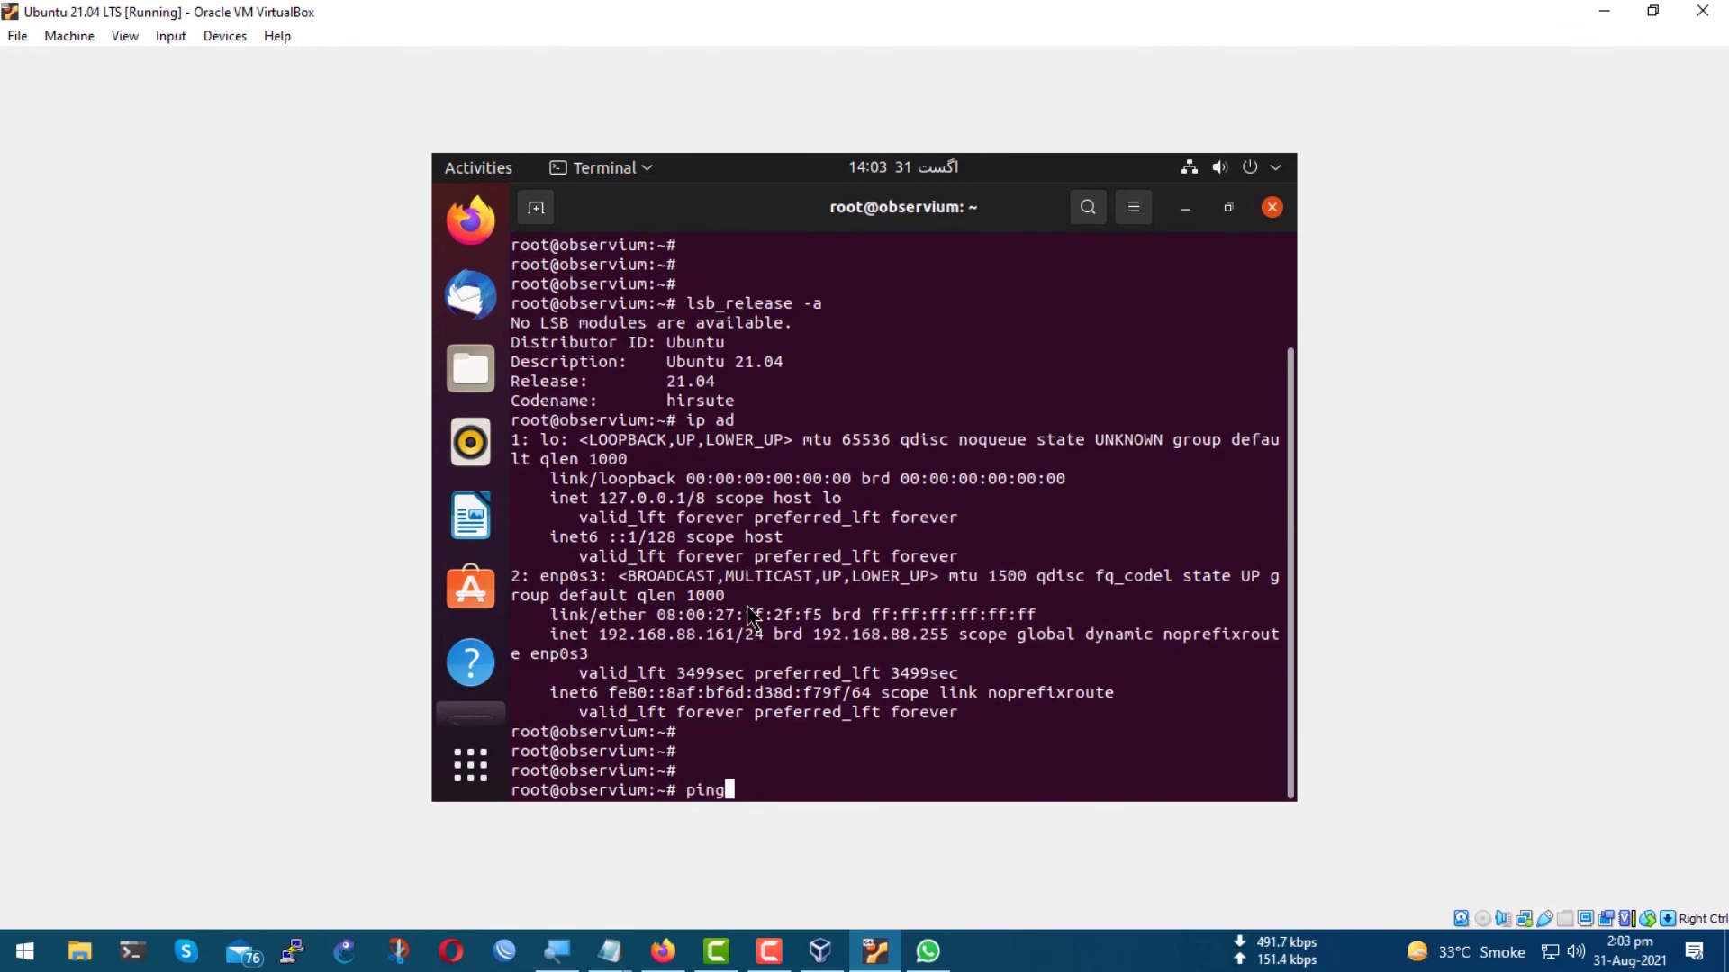
pyautogui.write(' googl')
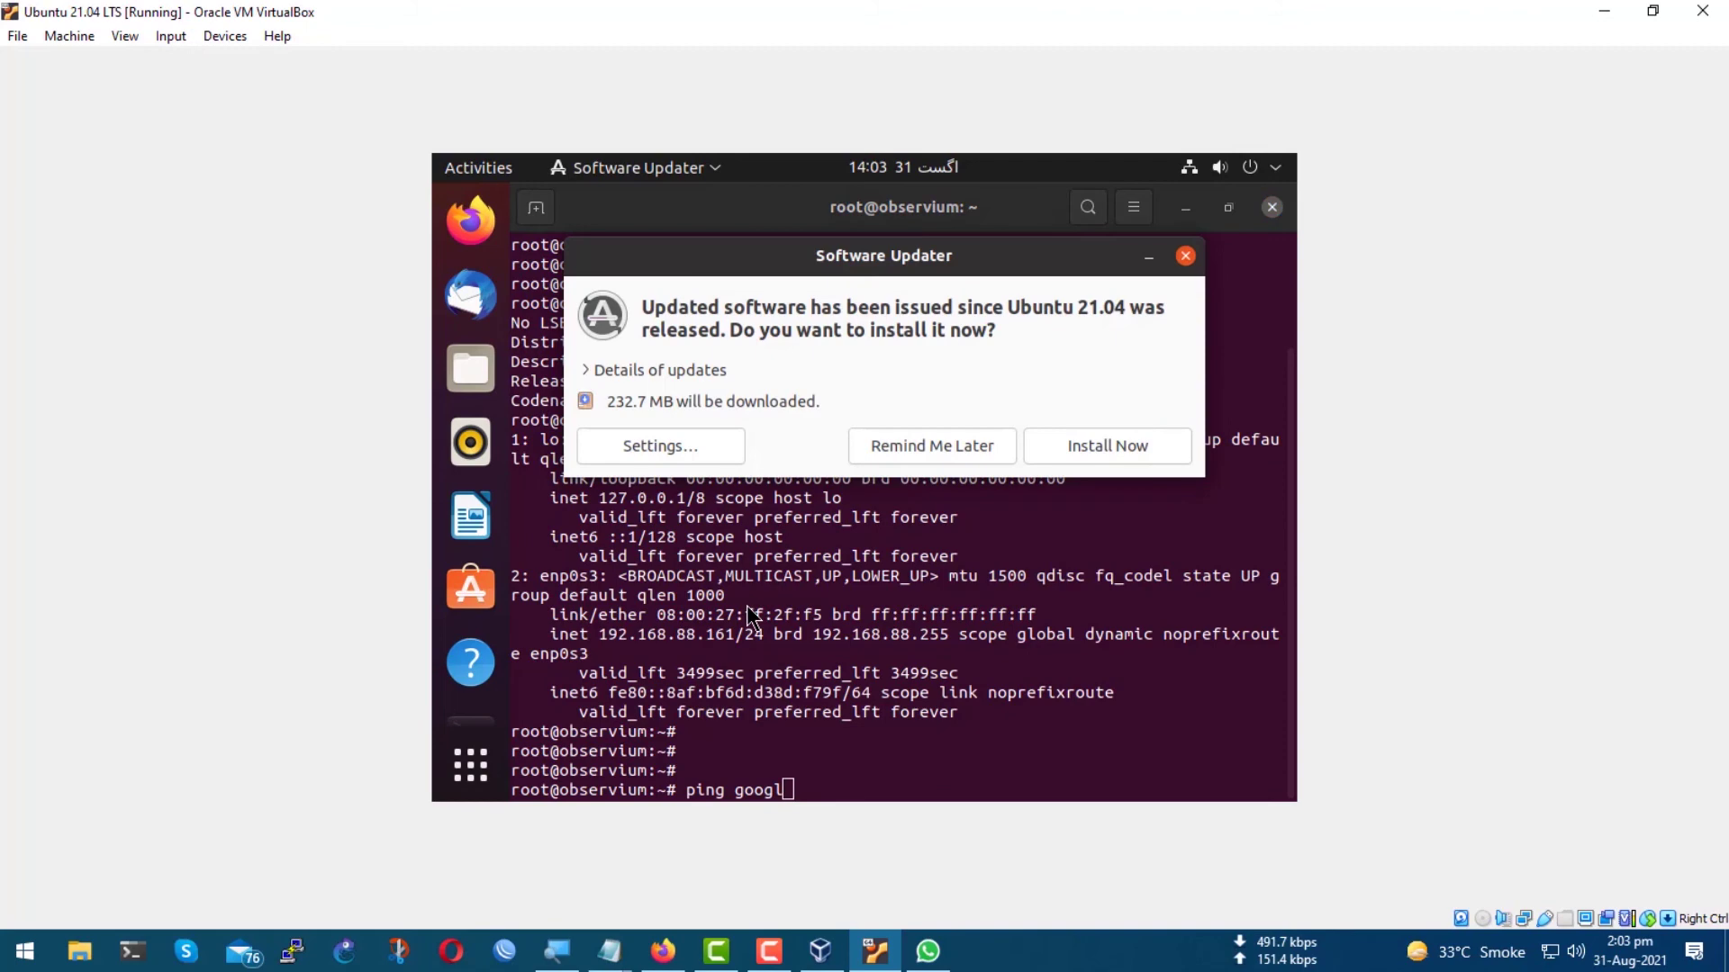
pyautogui.click(927, 446)
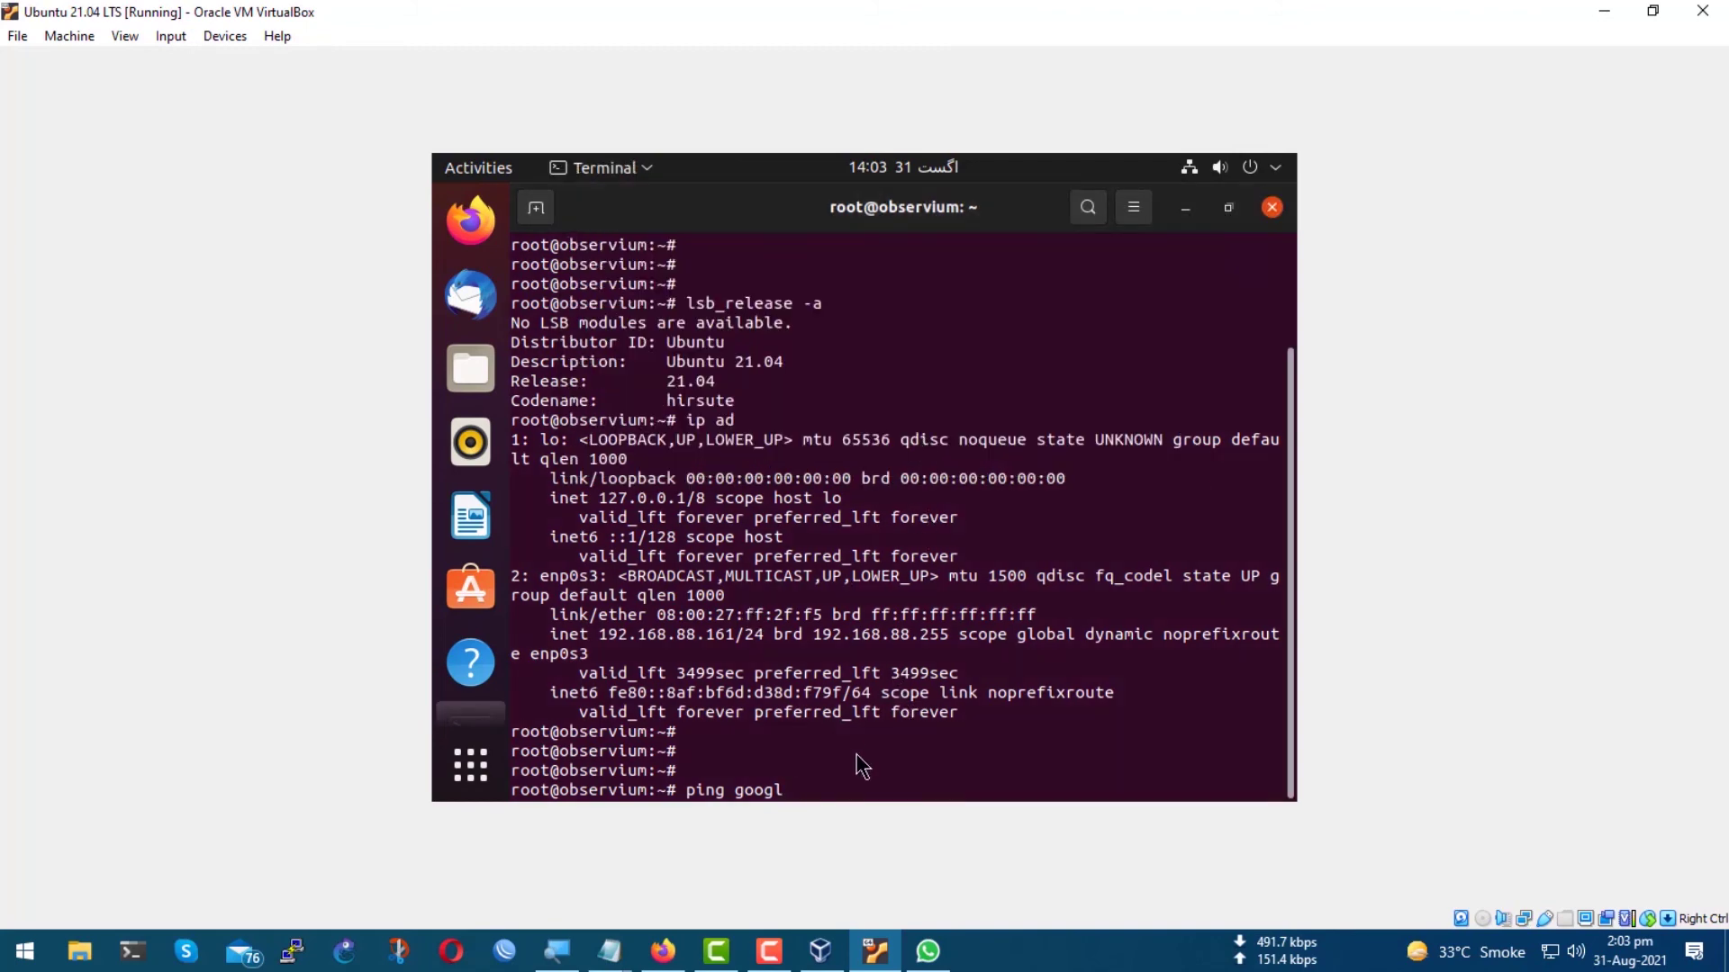
pyautogui.write('e.com')
pyautogui.press('Return')
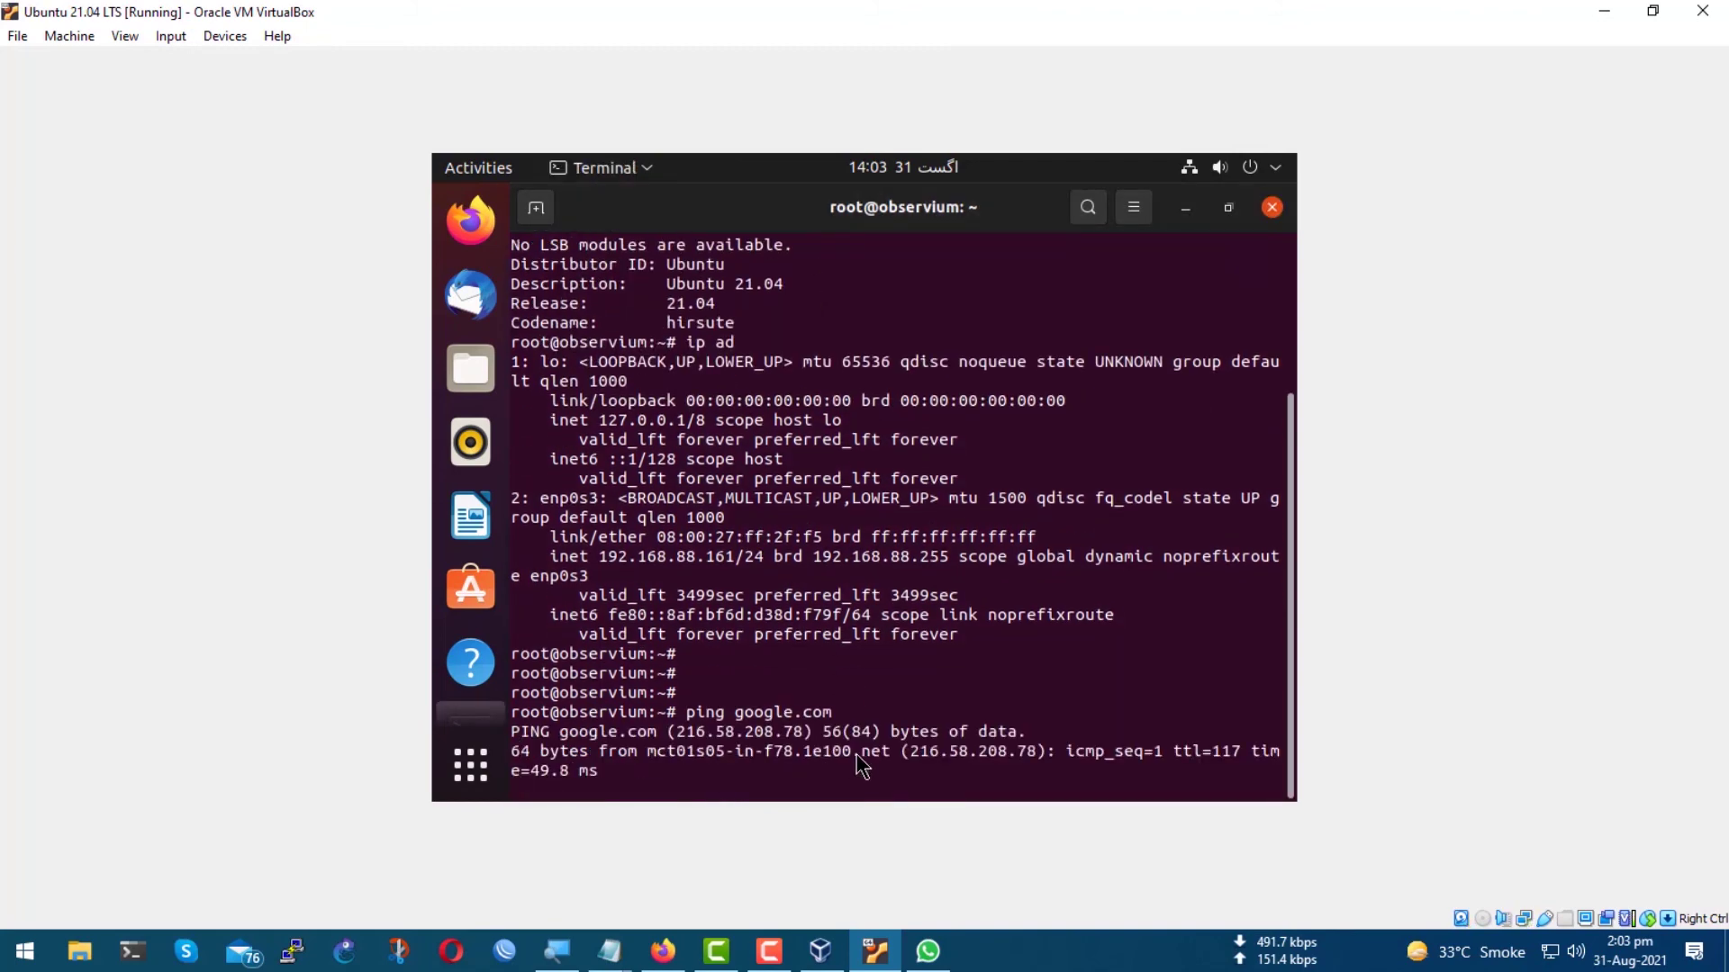
pyautogui.hotkey('ctrl', 'x')
pyautogui.hotkey('ctrl', 'c')
pyautogui.press('Return')
pyautogui.press('Return')
pyautogui.press('Return')
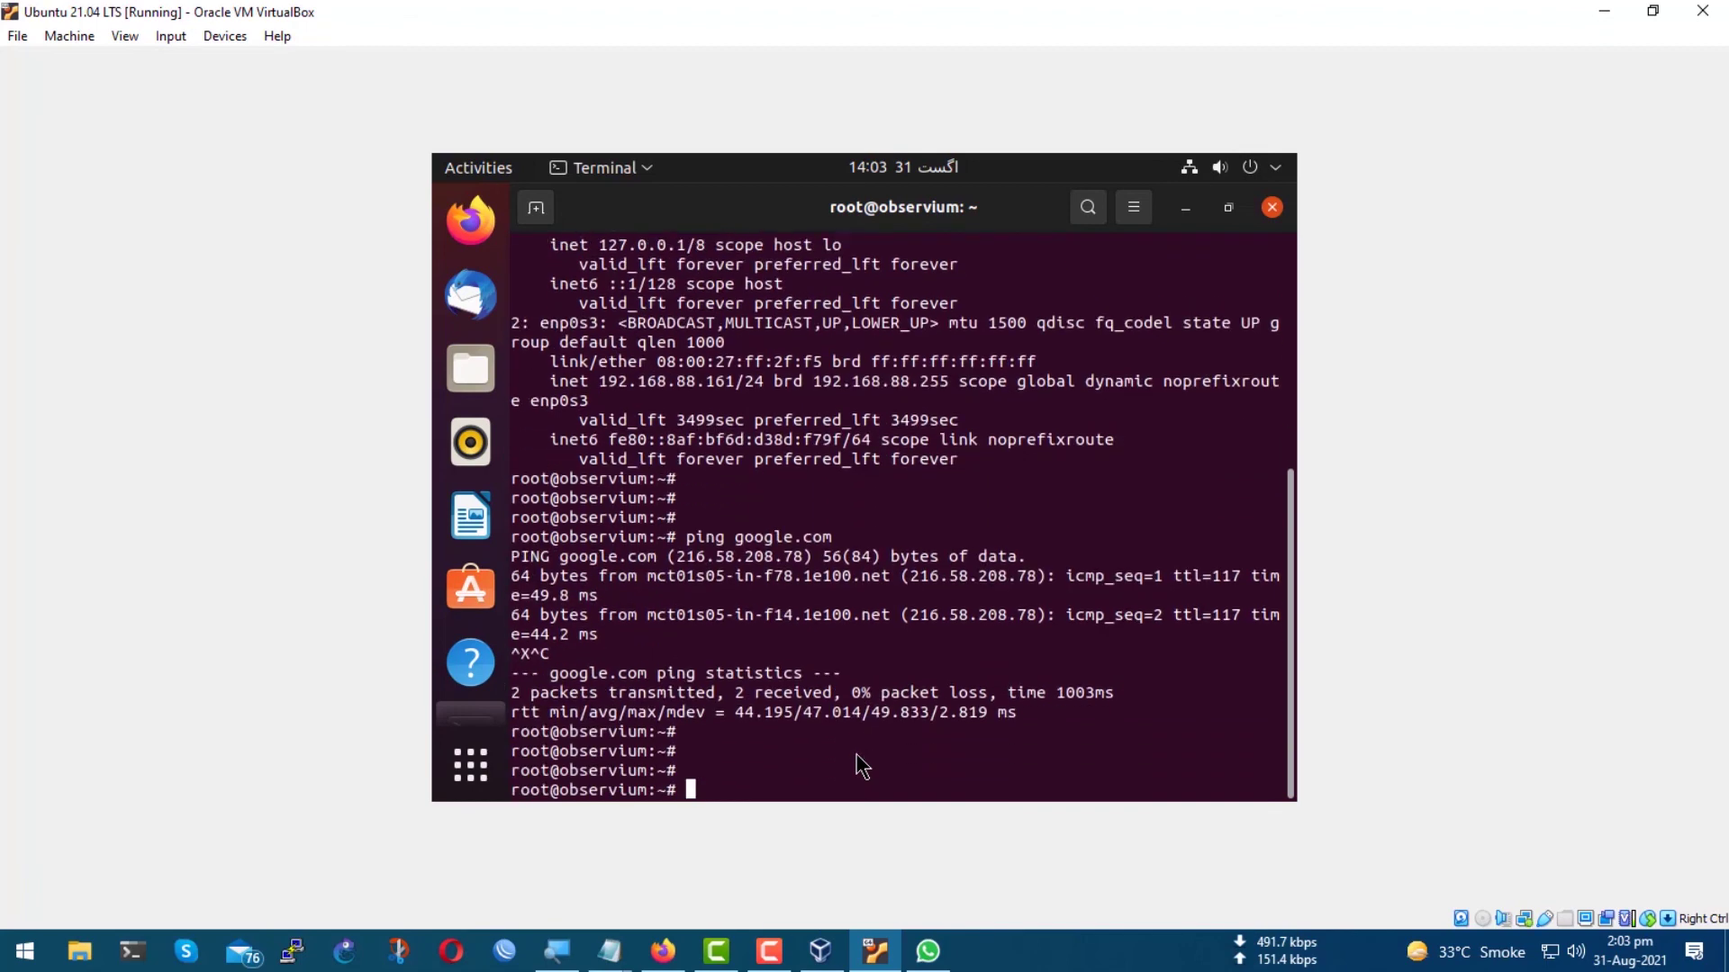
# Run apt update to refresh package lists from the hirsute repositories.
pyautogui.write('apt update')
pyautogui.press('Return')
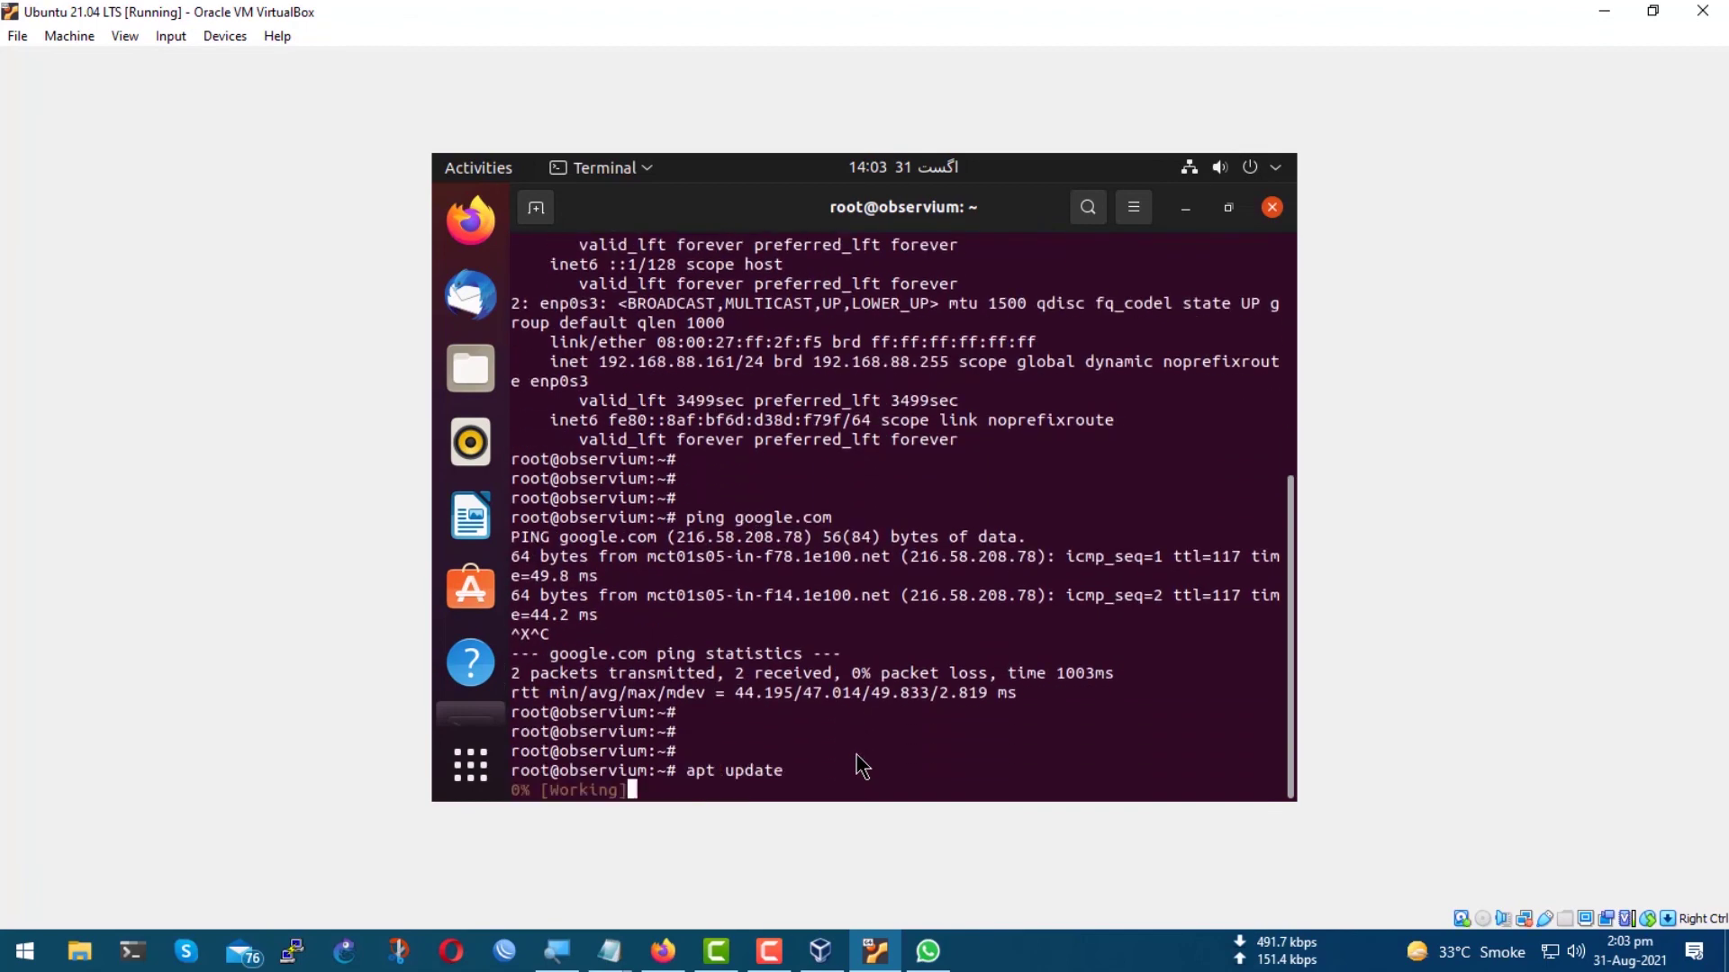
pyautogui.moveTo(1061, 792); pyautogui.dragTo(607, 396)
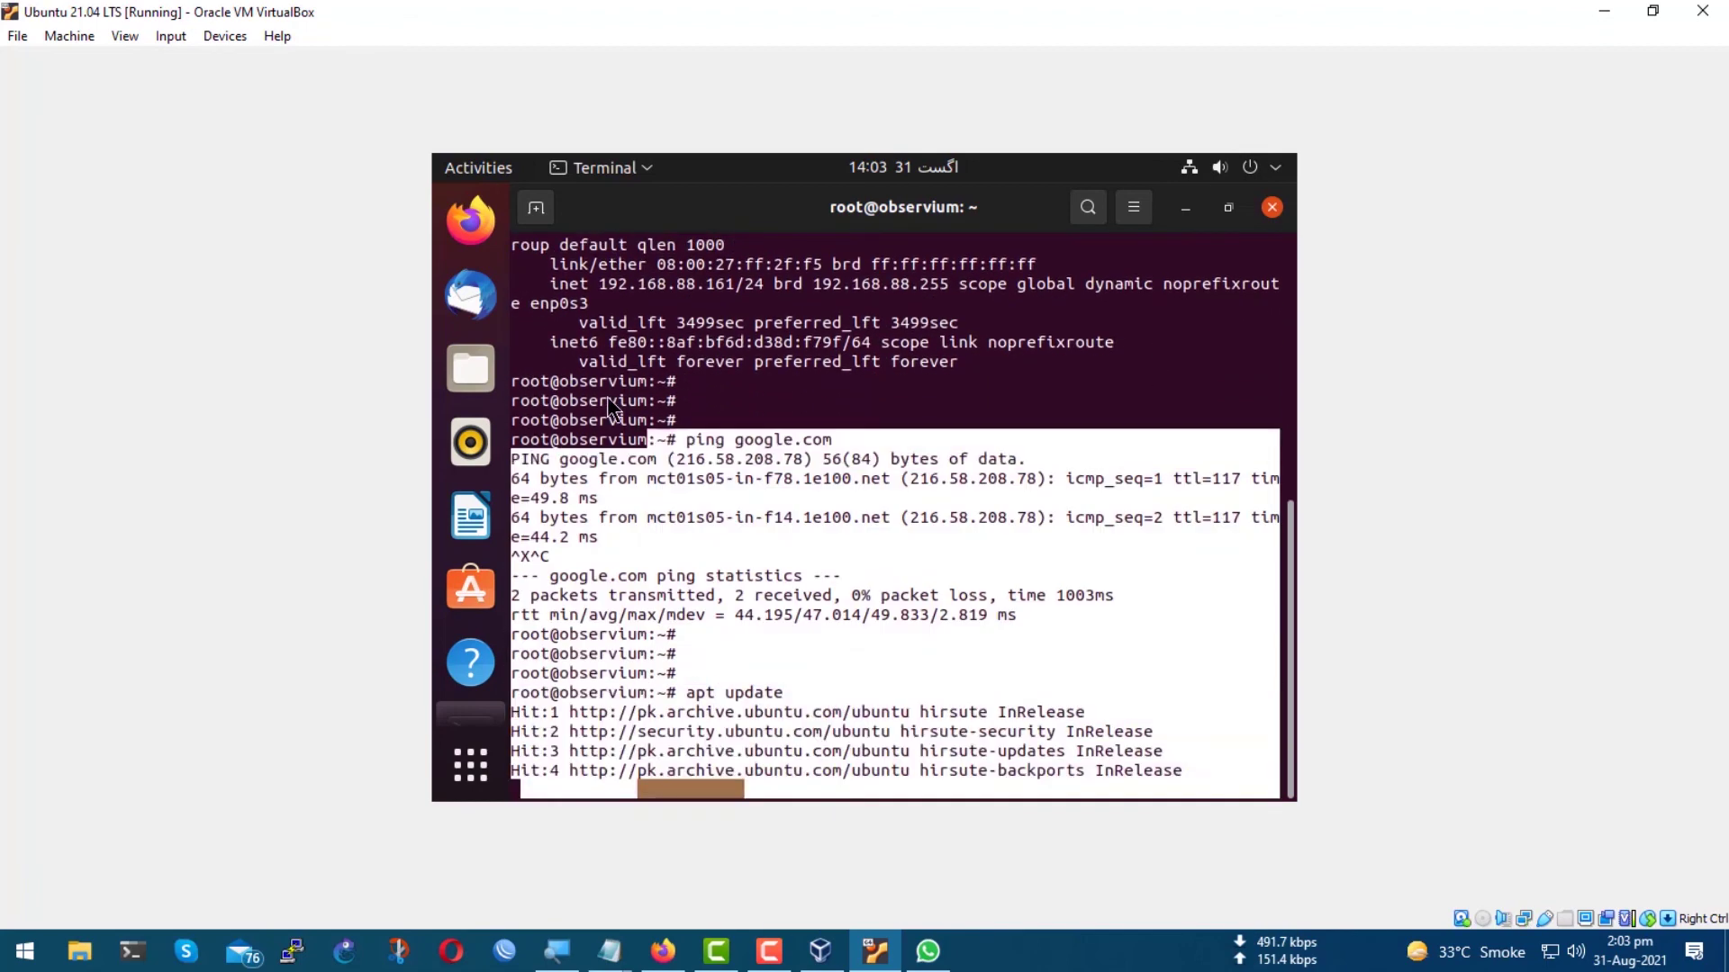
pyautogui.click(1080, 646)
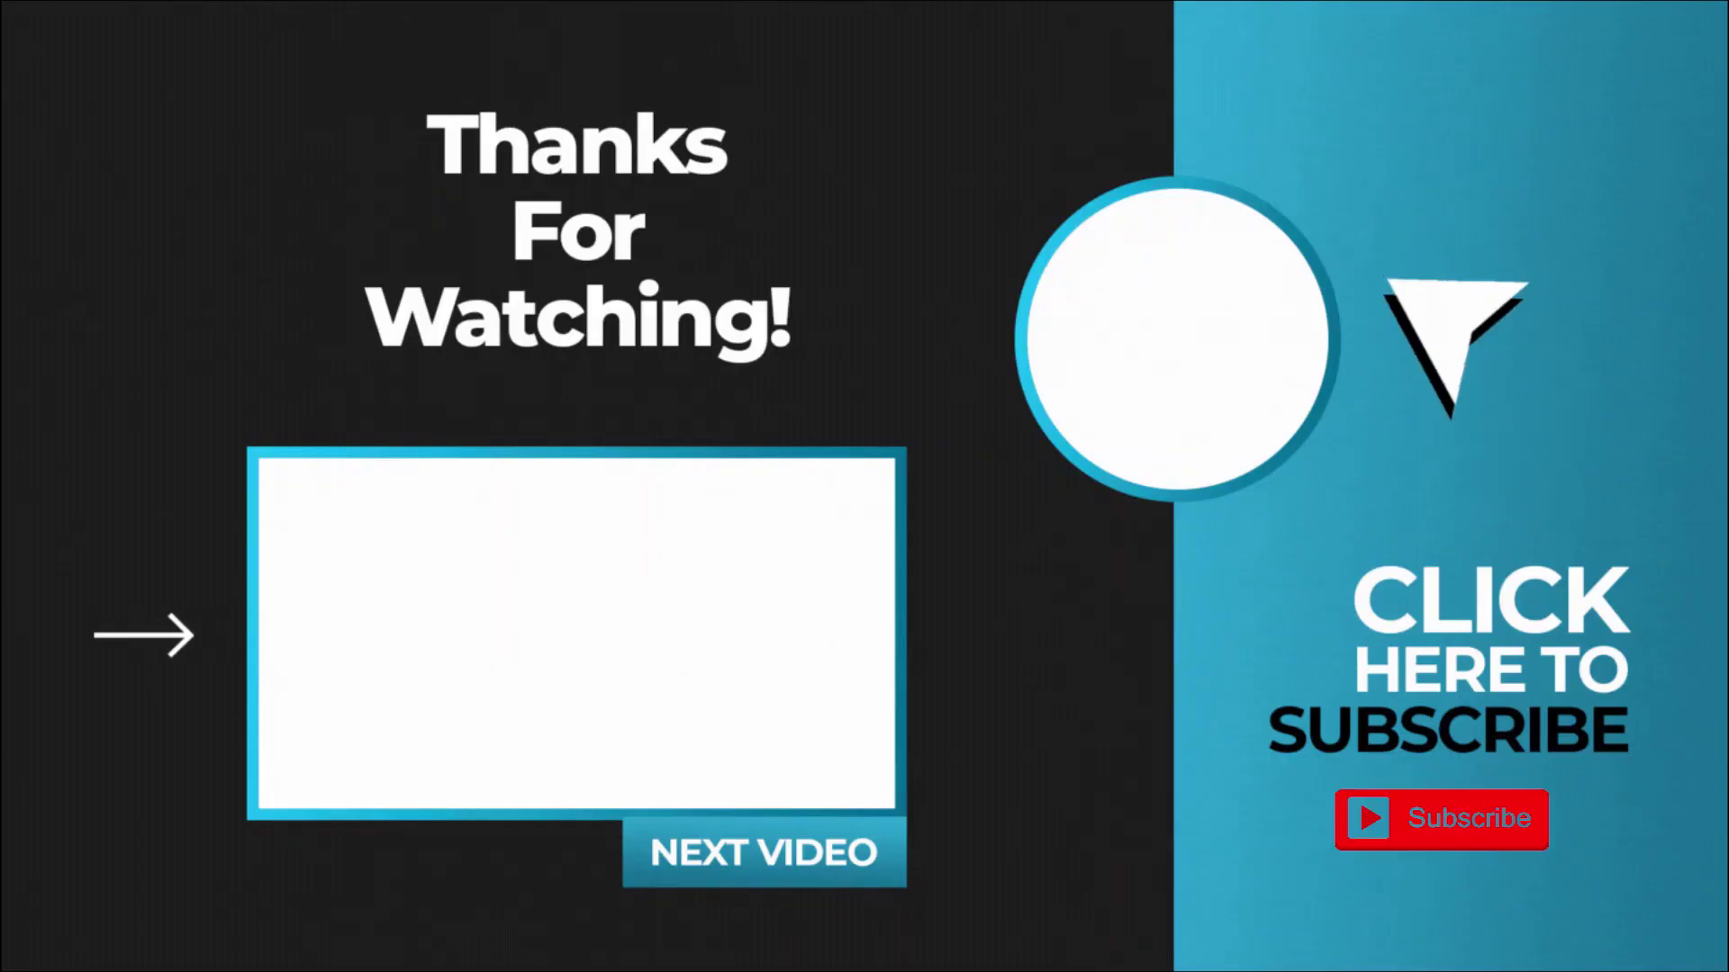